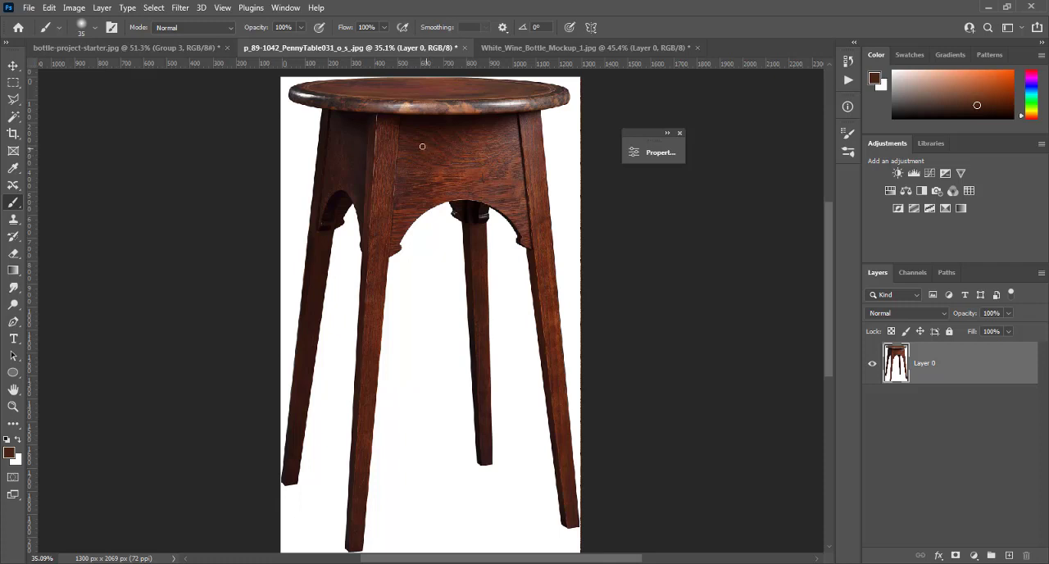
{"action": "left_click", "coordinate": [529, 48]}
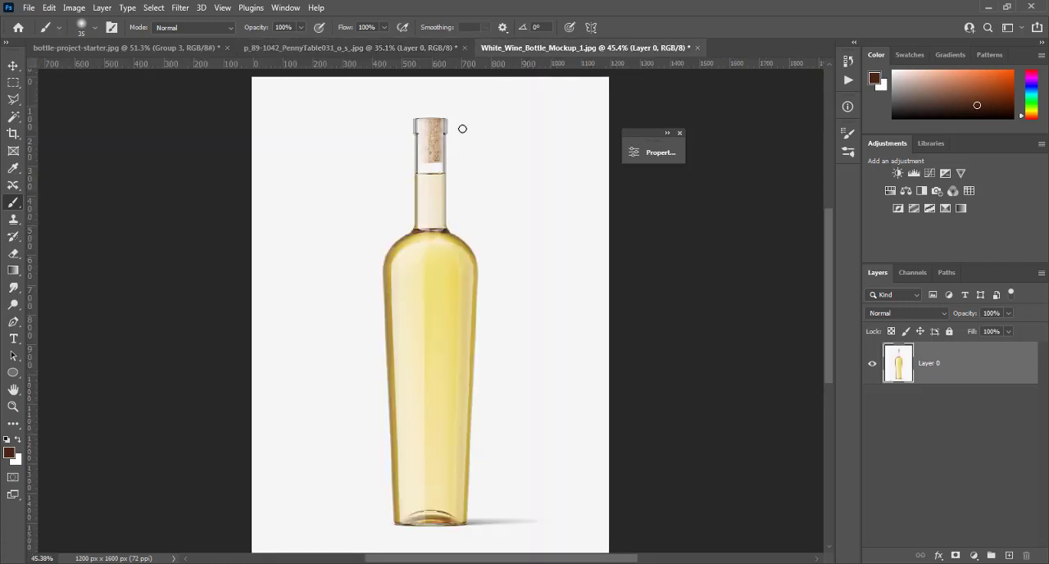
{"action": "left_click", "coordinate": [355, 47]}
{"action": "left_click", "coordinate": [196, 46]}
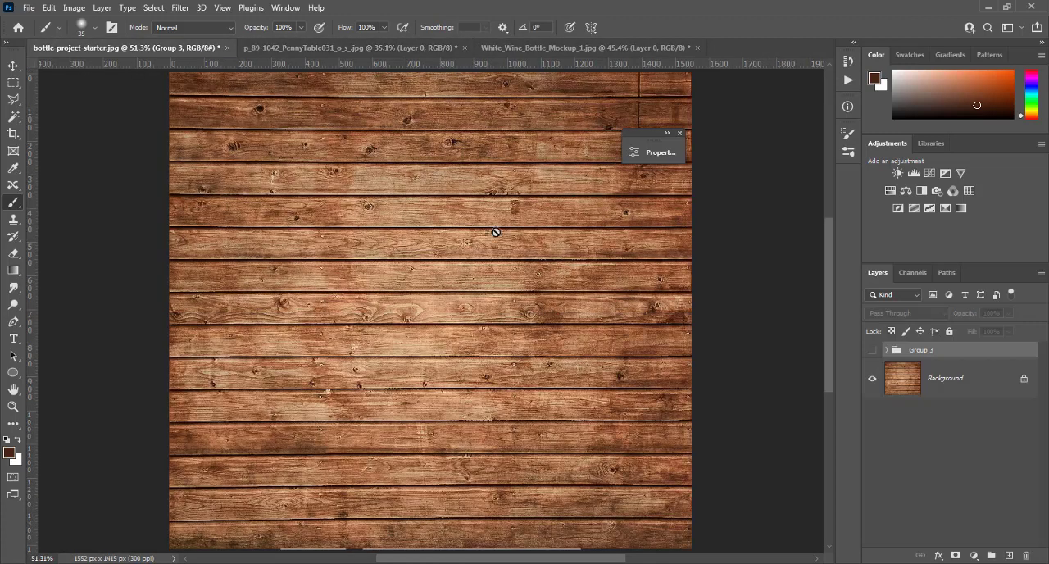
{"action": "left_click", "coordinate": [873, 350]}
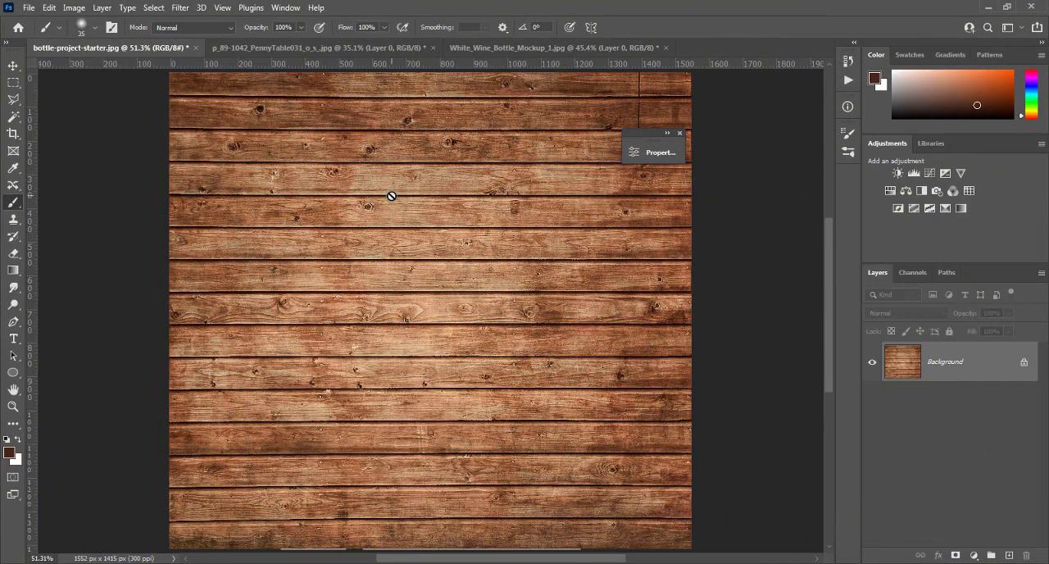
- Remove the white background from the stool image with the Magic Wand at tolerance 32, and clear the selection
{"action": "left_click", "coordinate": [313, 47]}
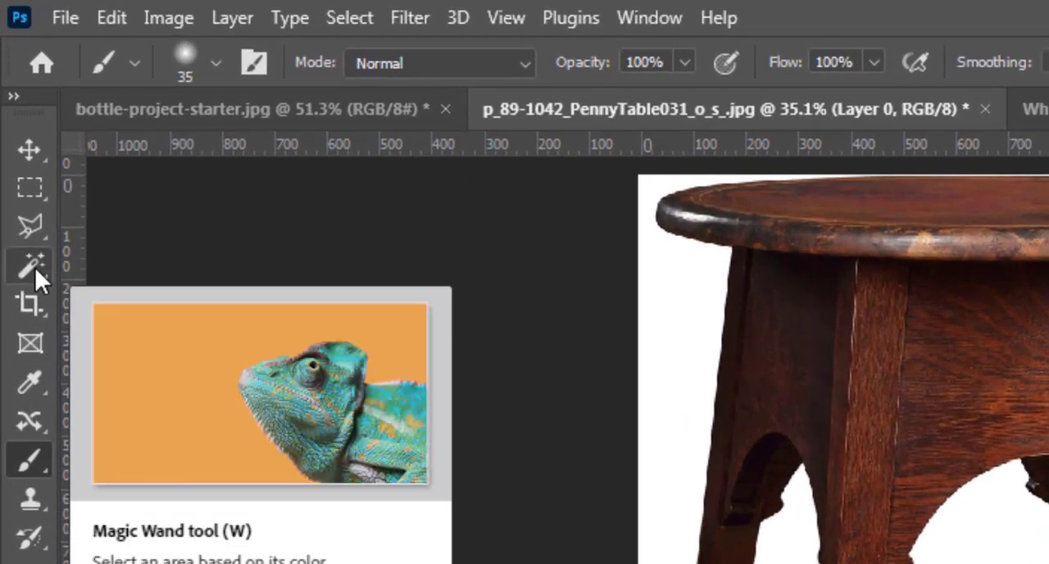
{"action": "left_click", "coordinate": [34, 267]}
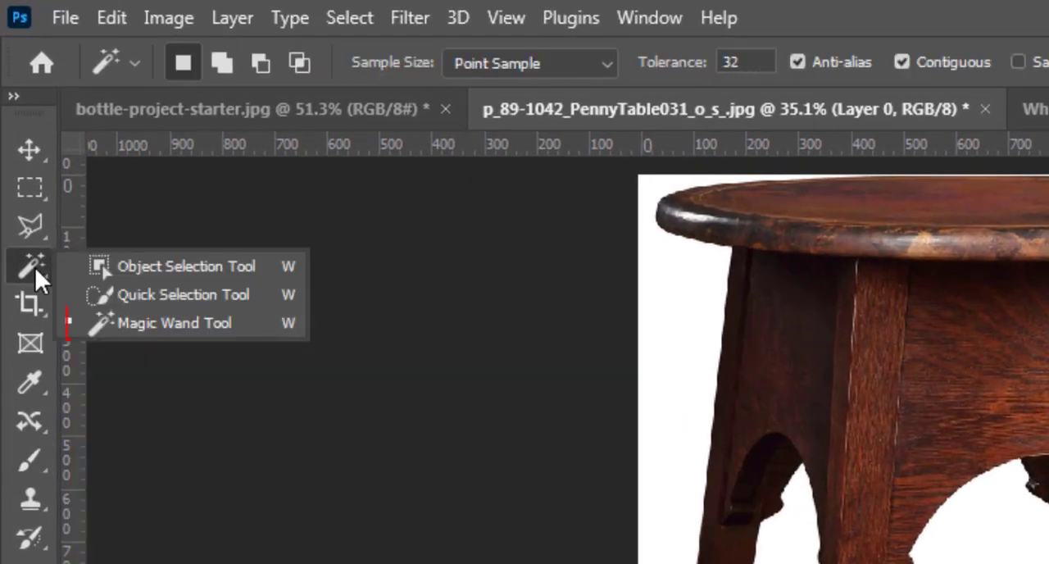
{"action": "left_click", "coordinate": [266, 324]}
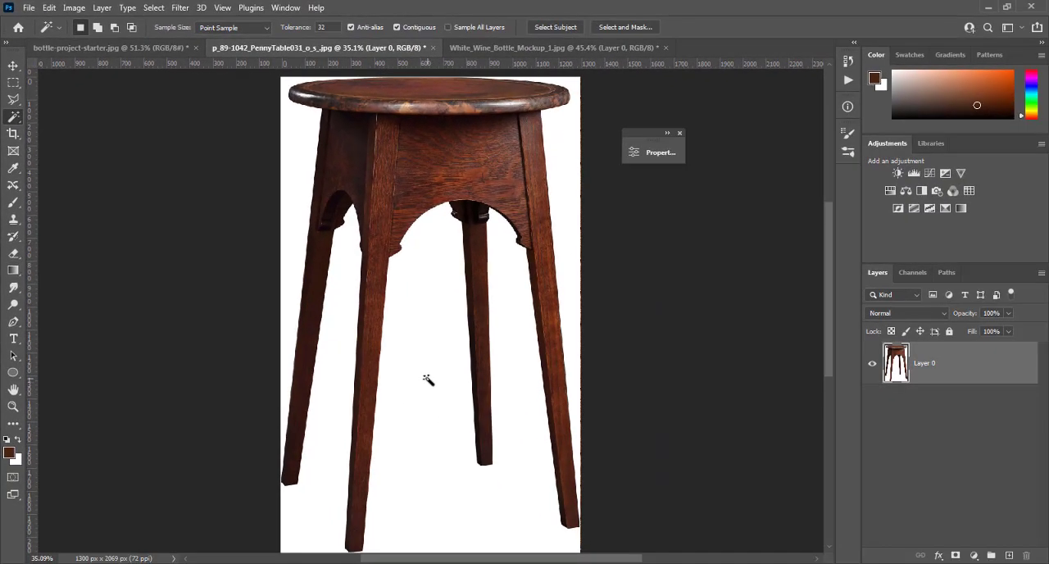
{"action": "left_click", "coordinate": [427, 380]}
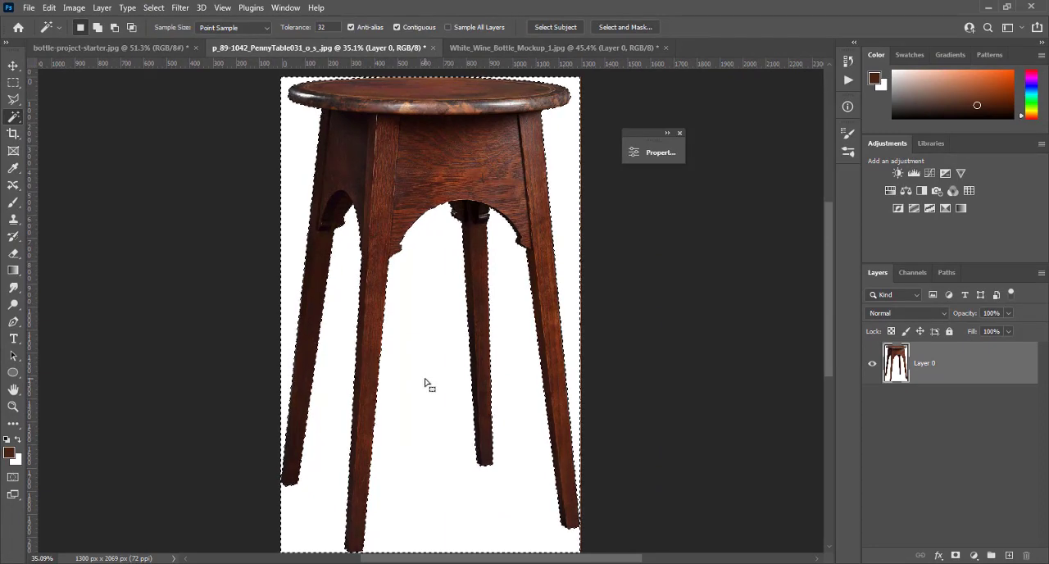
{"action": "key", "text": "Delete"}
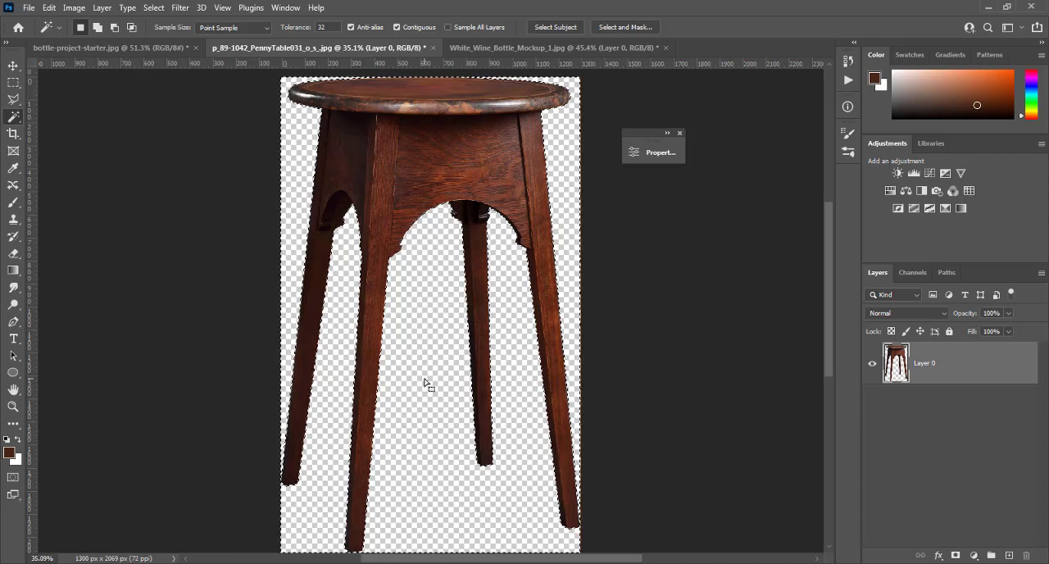
{"action": "key", "text": "ctrl+d"}
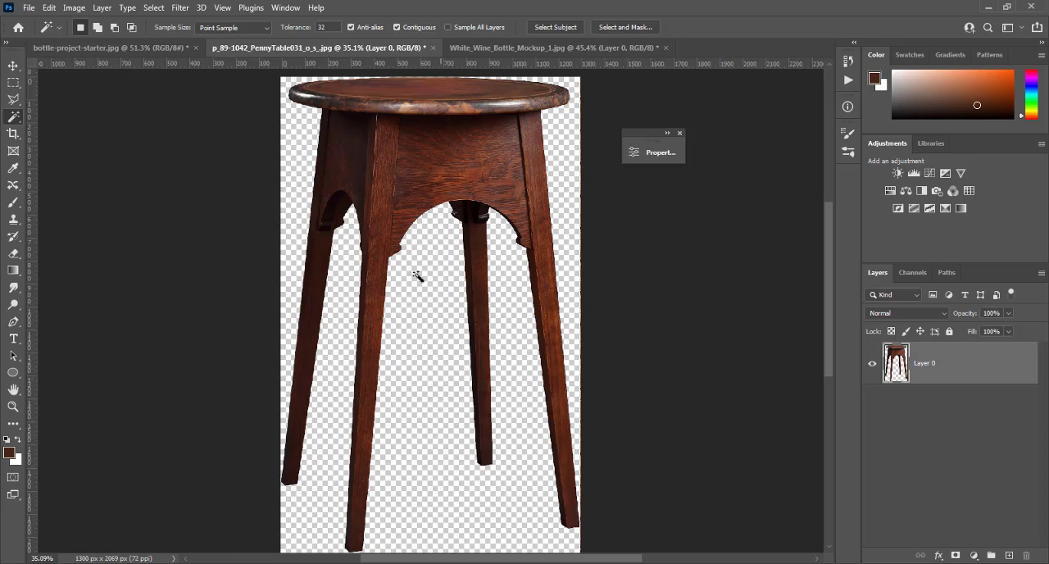
- Move the cut-out stool into the bottle-project-starter document and place it in the lower part of the wood-plank wall
{"action": "left_click", "coordinate": [14, 70]}
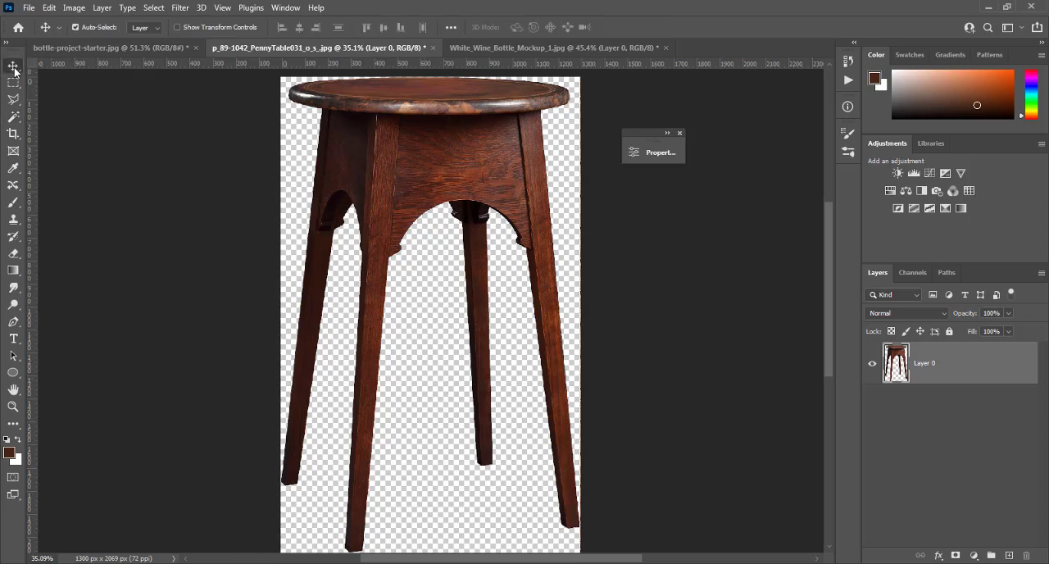
{"action": "left_click_drag", "start_coordinate": [401, 134], "coordinate": [361, 195]}
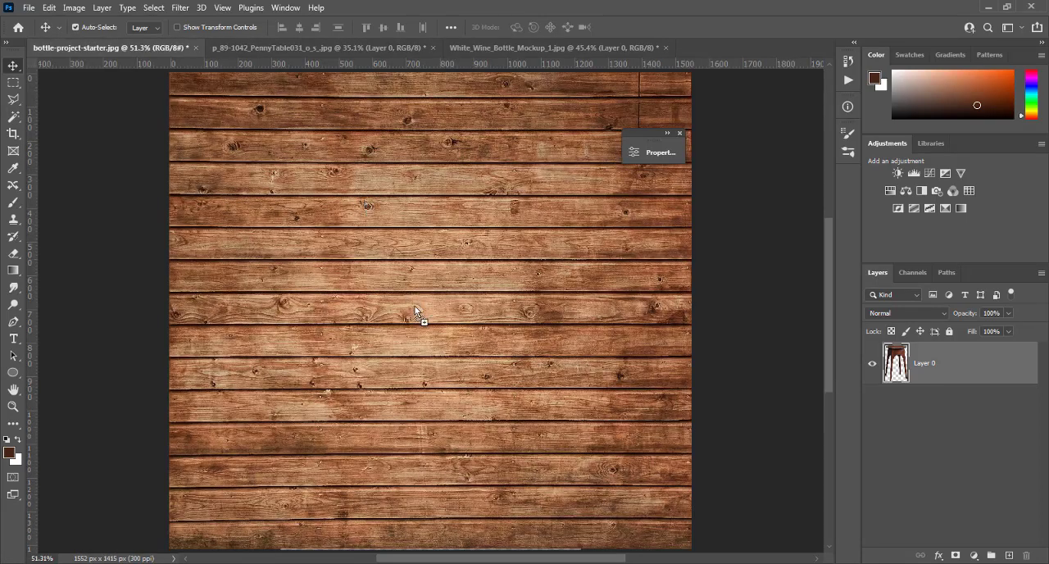
{"action": "left_click_drag", "start_coordinate": [422, 331], "coordinate": [425, 344]}
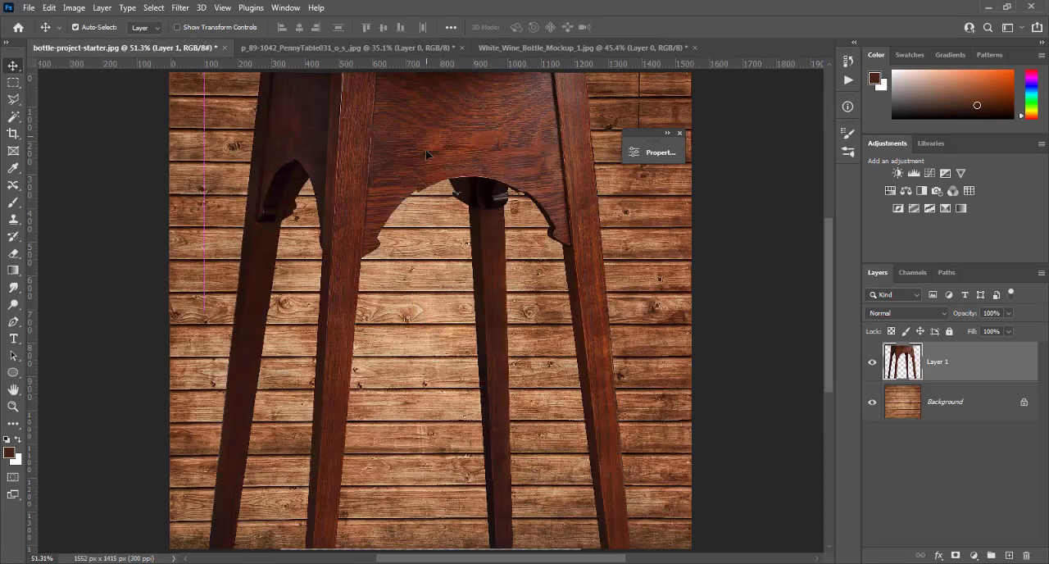
{"action": "left_click_drag", "start_coordinate": [425, 144], "coordinate": [426, 414]}
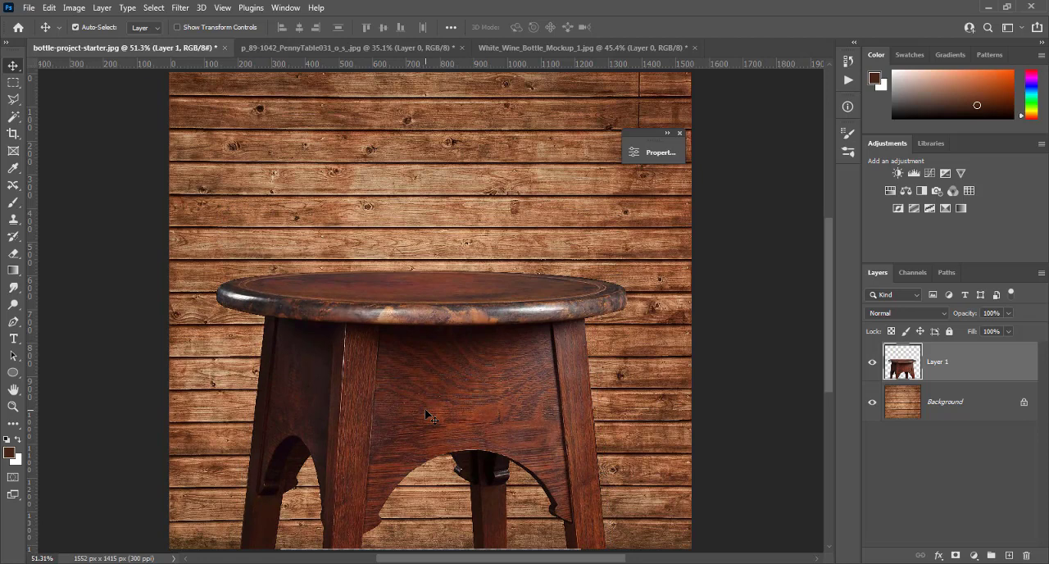
- Scale the stool to about 38% and place it at the bottom centre with the ends of its legs below the canvas
{"action": "key", "text": "ctrl"}
{"action": "key", "text": "ctrl+minus"}
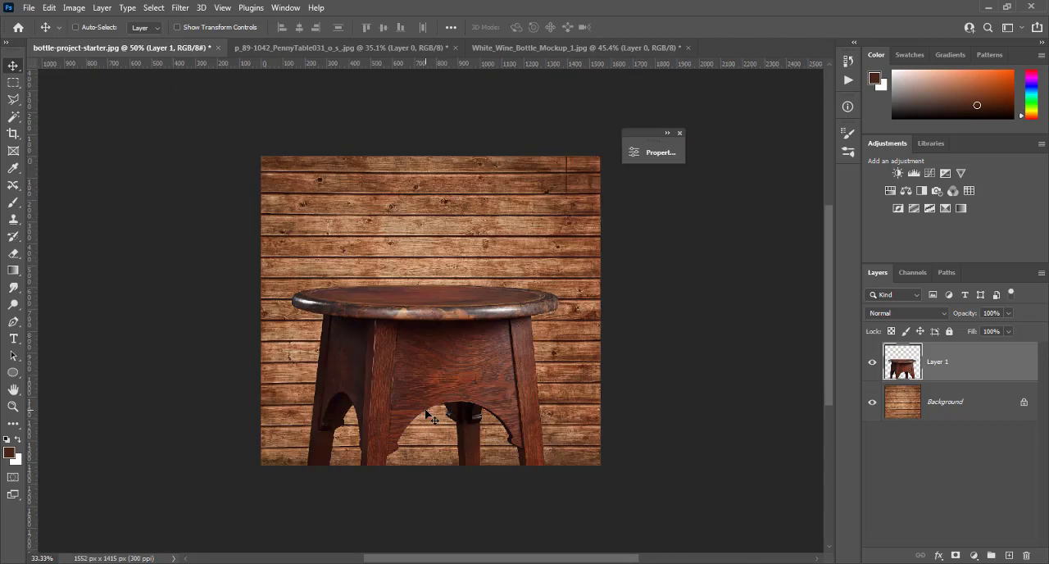
{"action": "key", "text": "ctrl+t"}
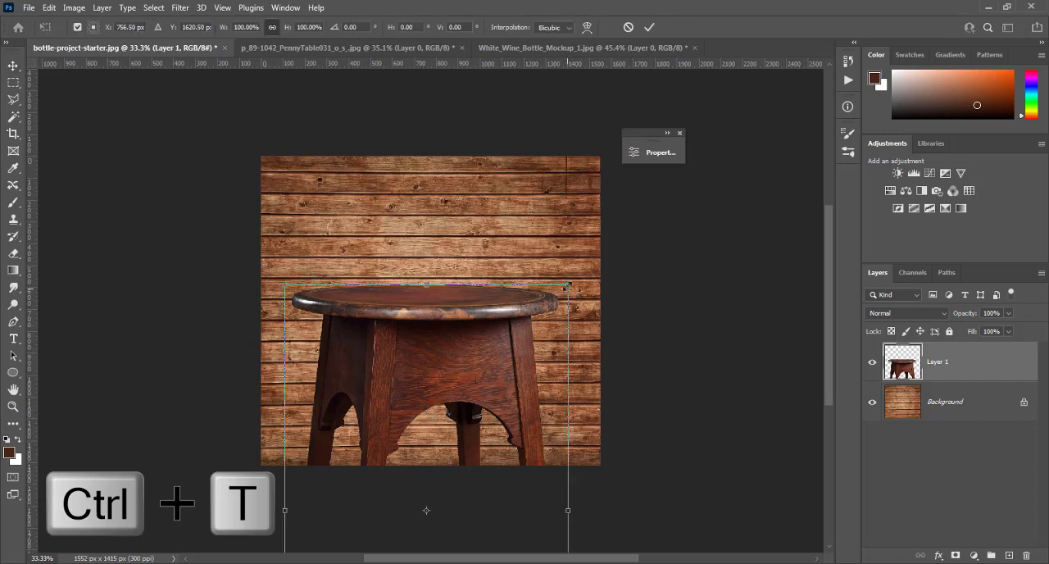
{"action": "left_click_drag", "start_coordinate": [567, 283], "coordinate": [507, 382]}
{"action": "left_click_drag", "start_coordinate": [443, 433], "coordinate": [448, 312]}
{"action": "left_click_drag", "start_coordinate": [512, 266], "coordinate": [493, 306]}
{"action": "left_click_drag", "start_coordinate": [457, 336], "coordinate": [454, 360]}
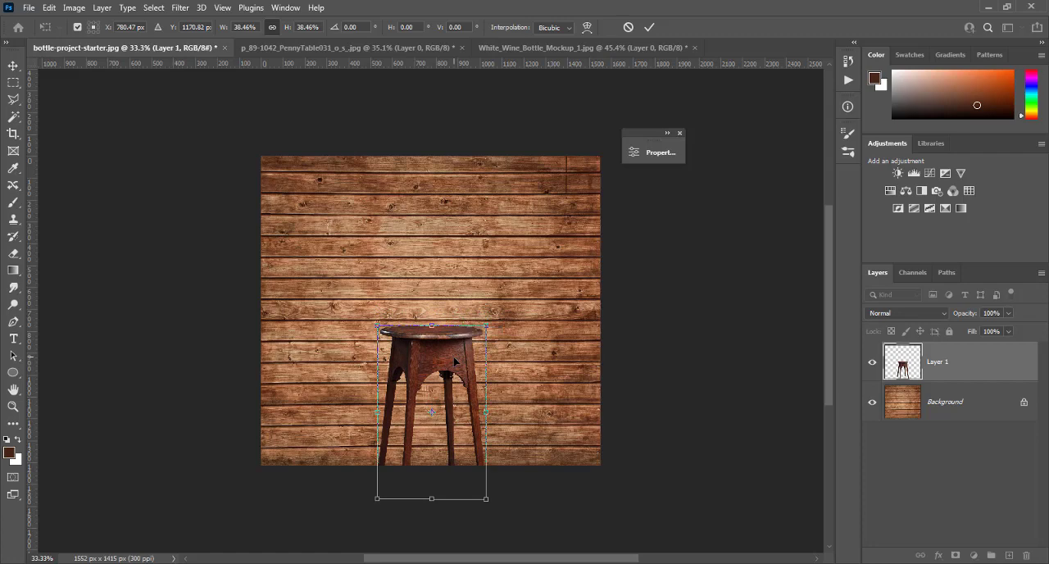
{"action": "key", "text": "Return"}
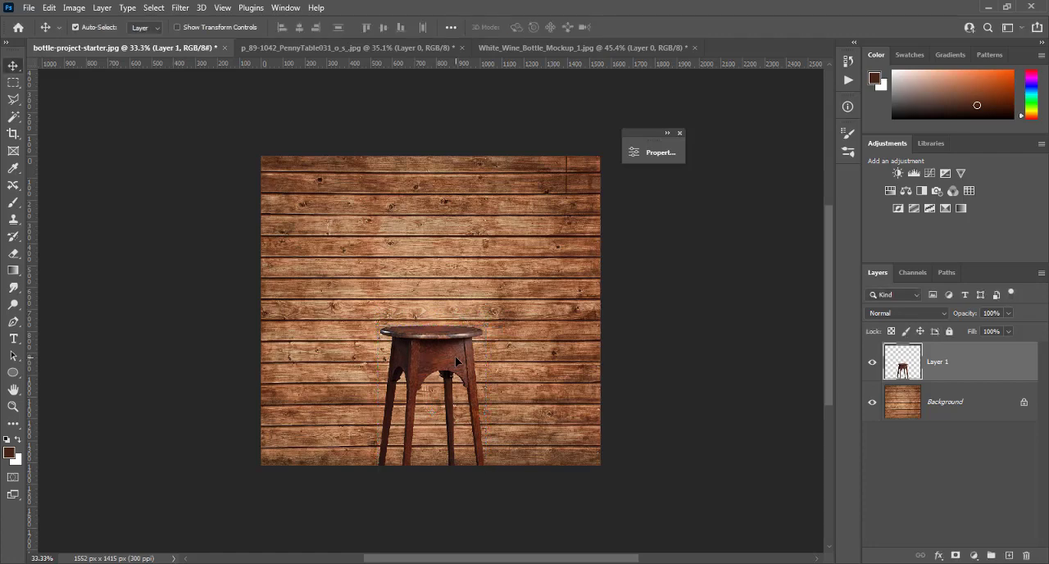
- Bring the wine bottle image into the bottle-project-starter document as a layer above the stool
{"action": "scroll", "coordinate": [455, 355], "scroll_direction": "up", "scroll_amount": 2}
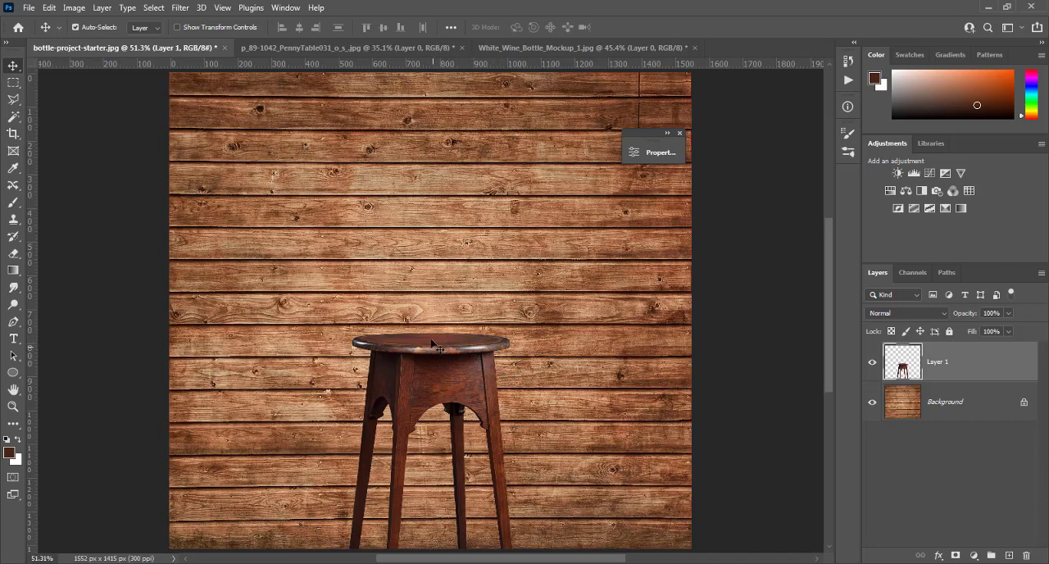
{"action": "left_click", "coordinate": [506, 49]}
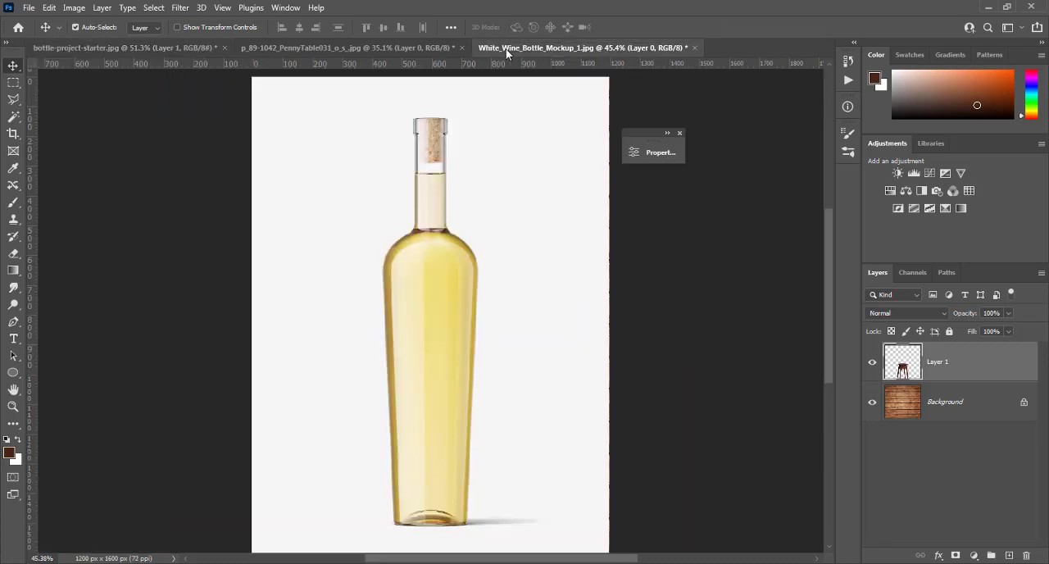
{"action": "left_click_drag", "start_coordinate": [433, 179], "coordinate": [193, 53]}
{"action": "left_click_drag", "start_coordinate": [402, 212], "coordinate": [434, 236]}
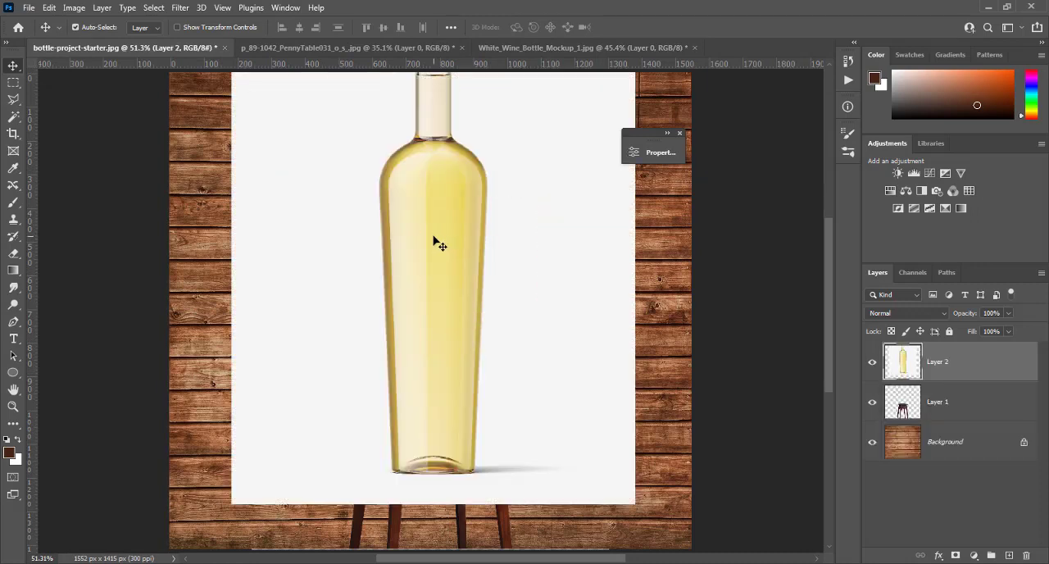
- Scale the bottle layer down to about 64% around its centre
{"action": "key", "text": "ctrl"}
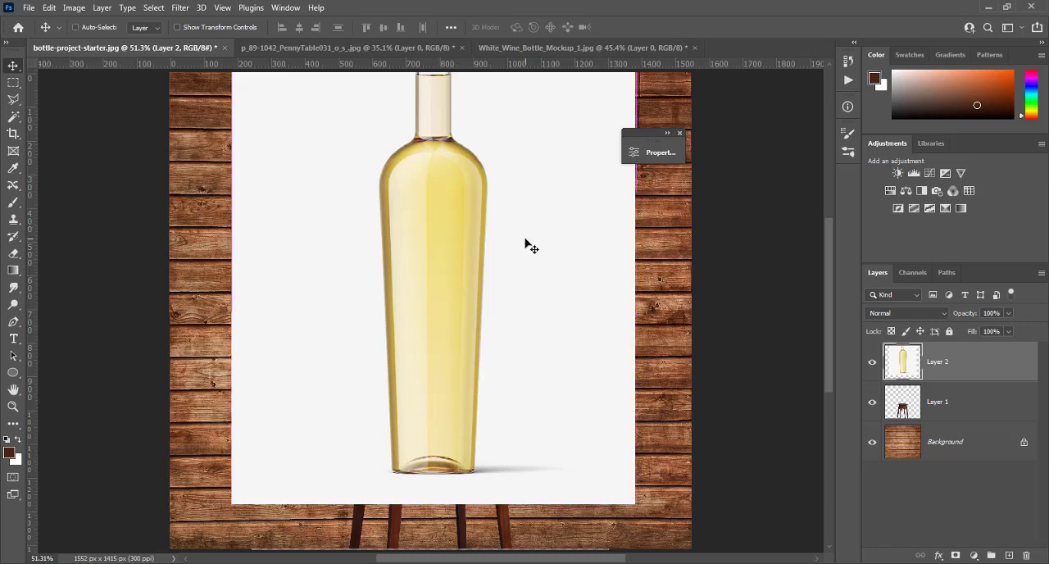
{"action": "key", "text": "ctrl+t"}
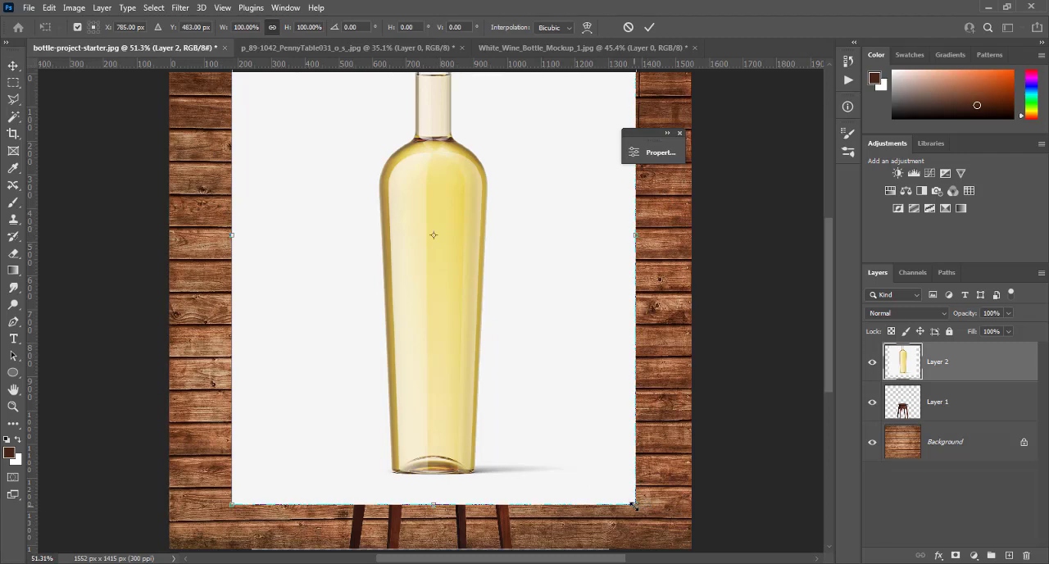
{"action": "left_click_drag", "start_coordinate": [633, 506], "coordinate": [560, 406]}
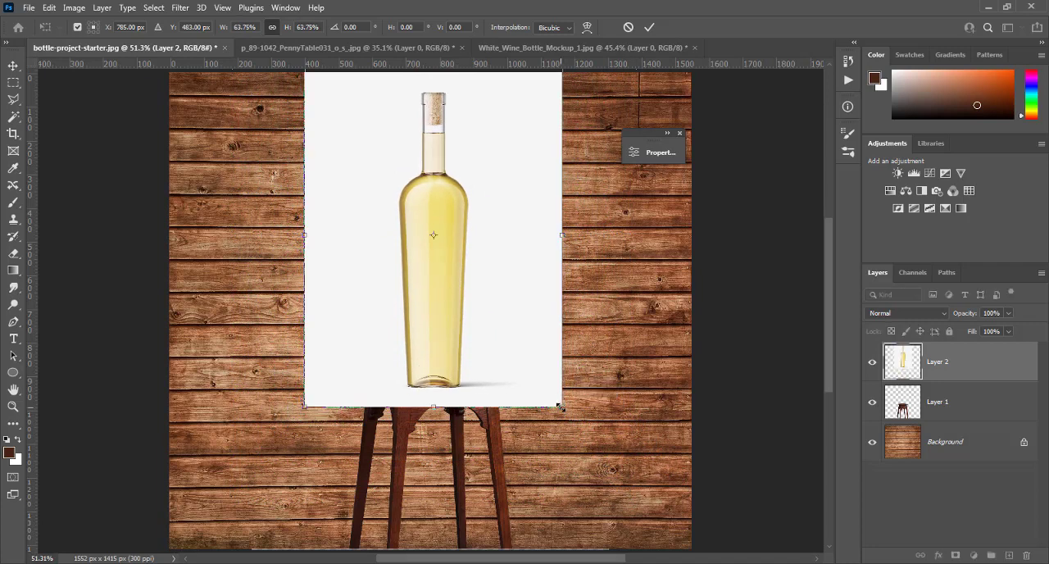
{"action": "key", "text": "Return"}
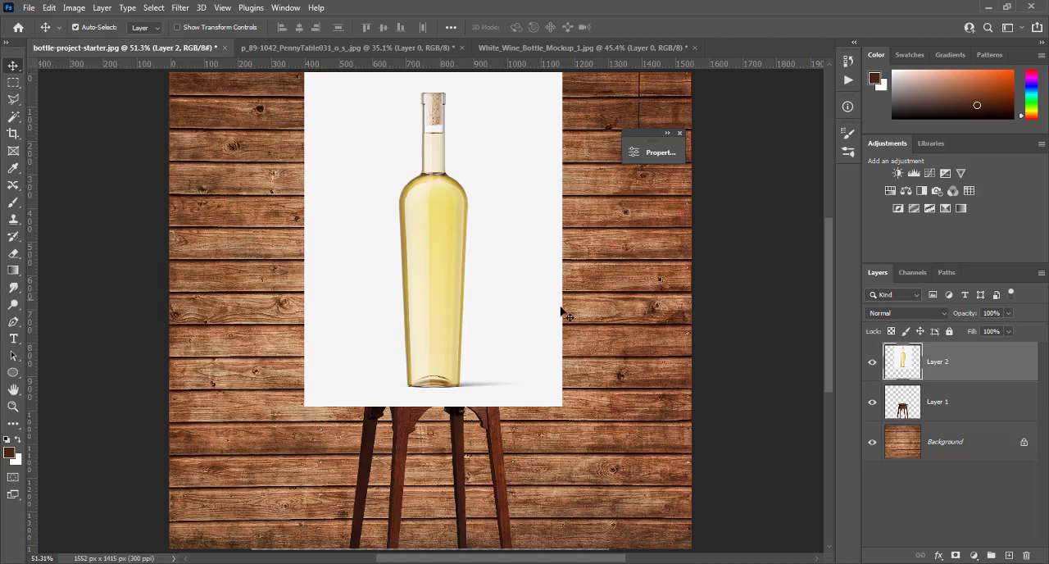
- Set the bottle layer's blend mode to Multiply and move the bottle up so its base rests on the stool top
{"action": "left_click", "coordinate": [879, 312]}
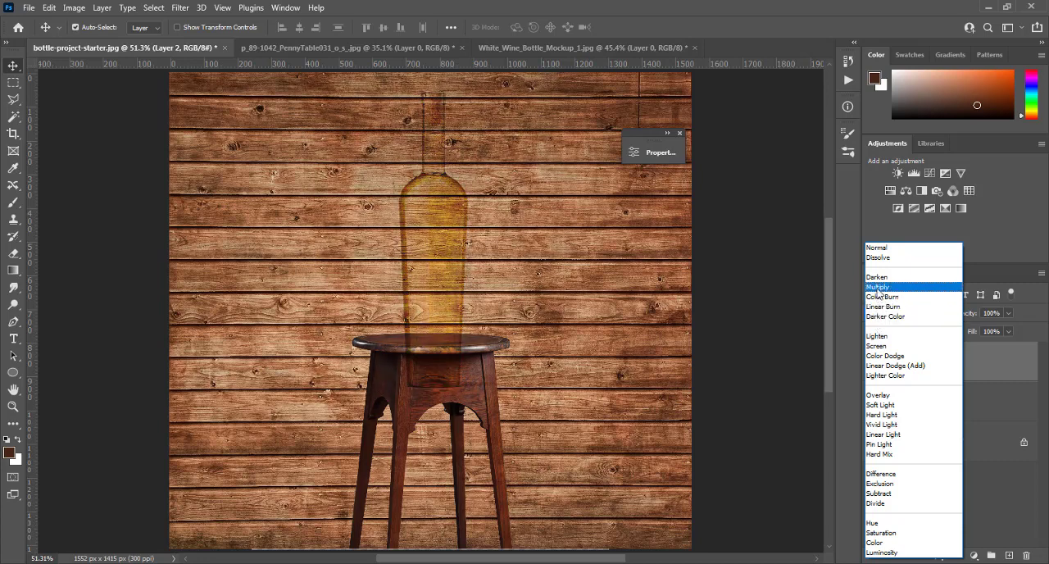
{"action": "left_click", "coordinate": [877, 287]}
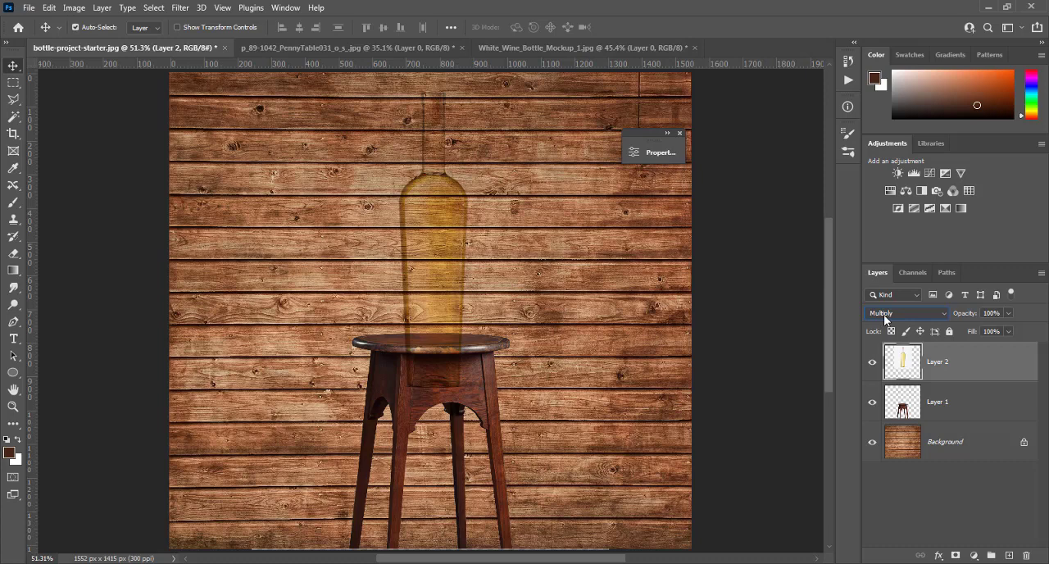
{"action": "left_click_drag", "start_coordinate": [434, 270], "coordinate": [436, 224]}
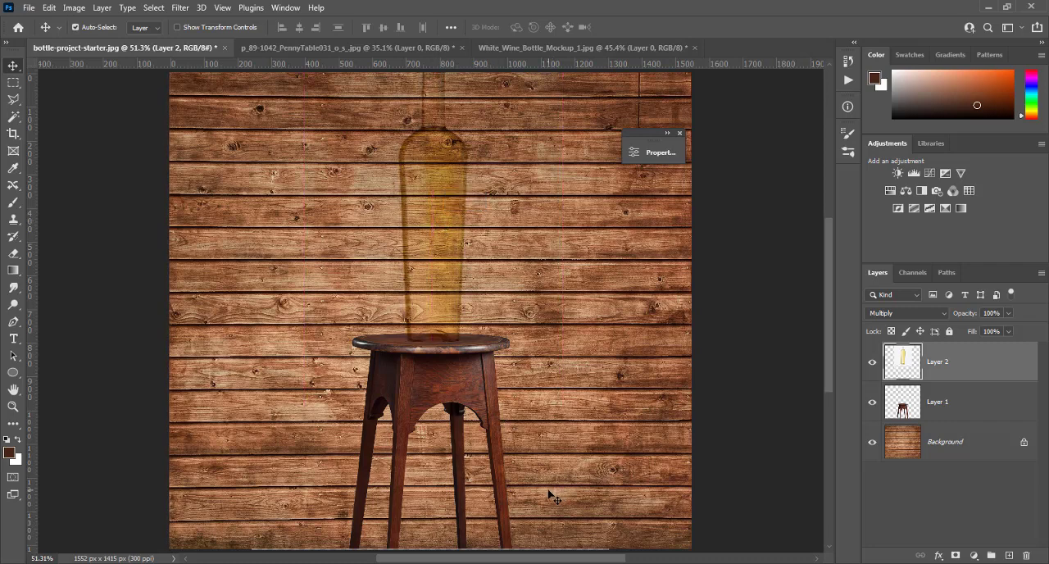
- Scale the bottle layer to about 82% and set the bottle's base back on the stool top
{"action": "key", "text": "ctrl"}
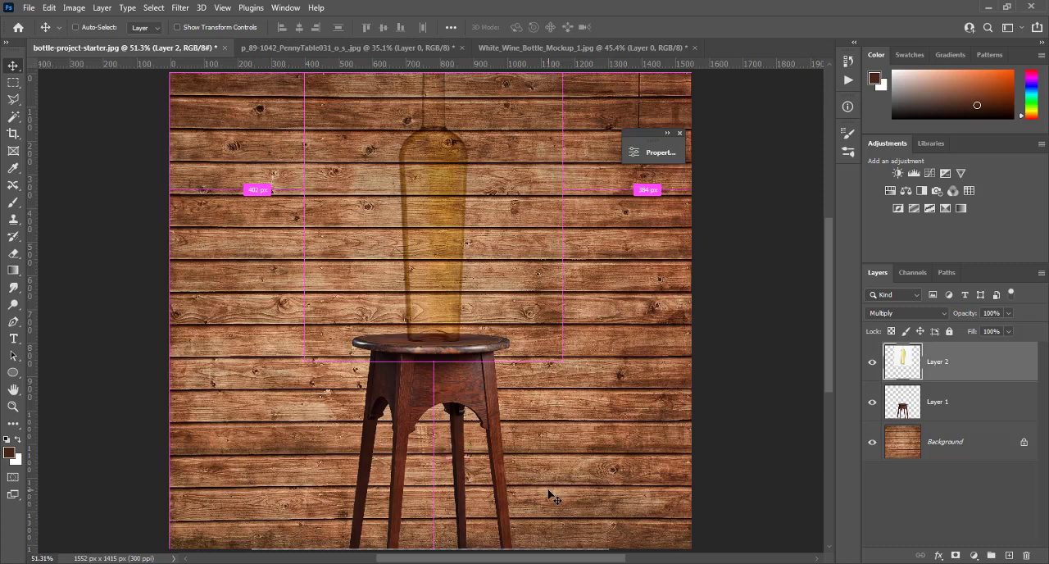
{"action": "key", "text": "ctrl+t"}
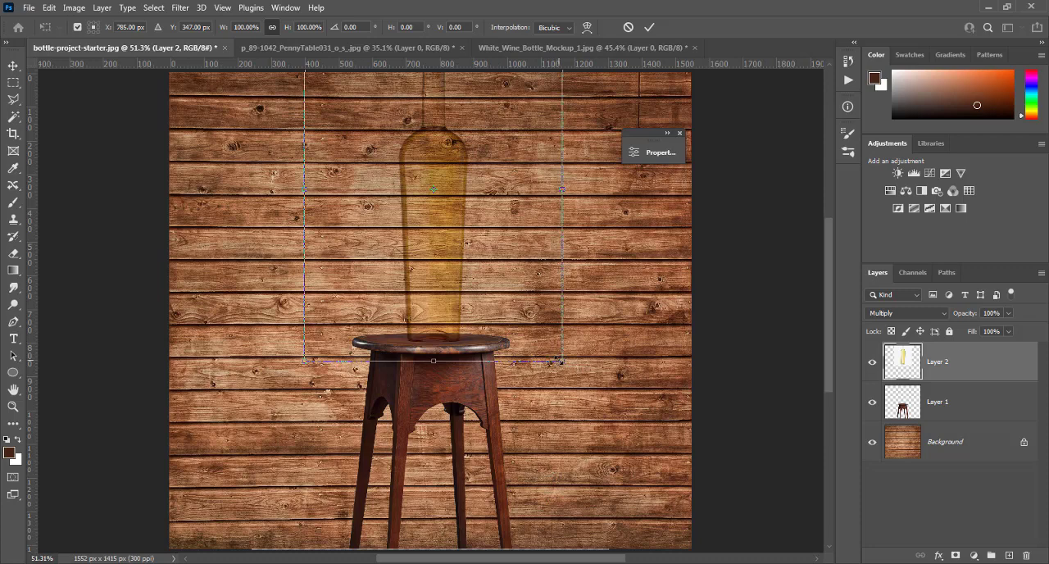
{"action": "left_click_drag", "start_coordinate": [560, 361], "coordinate": [534, 322]}
{"action": "left_click_drag", "start_coordinate": [488, 246], "coordinate": [485, 274]}
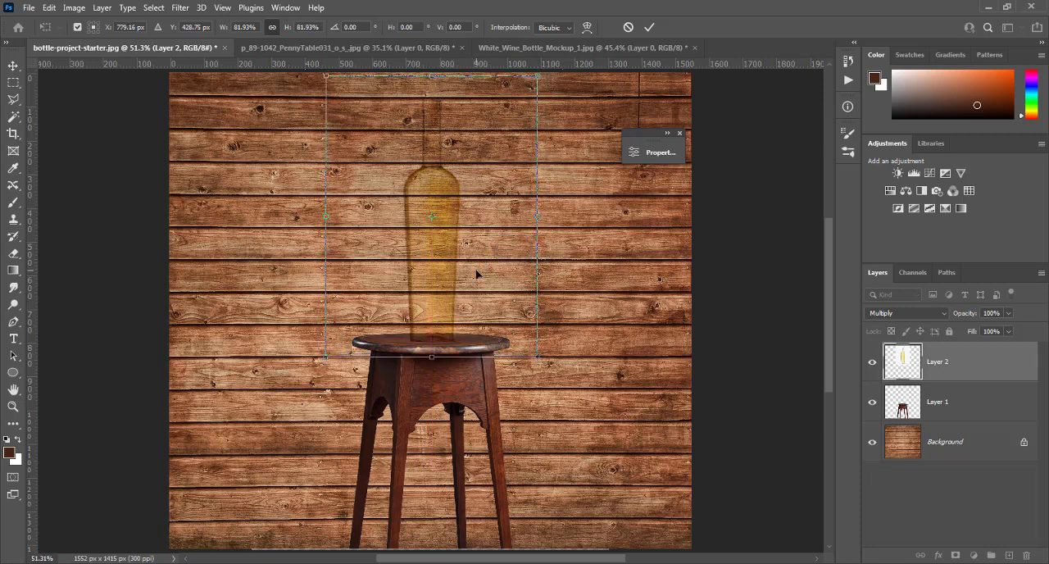
{"action": "key", "text": "Return"}
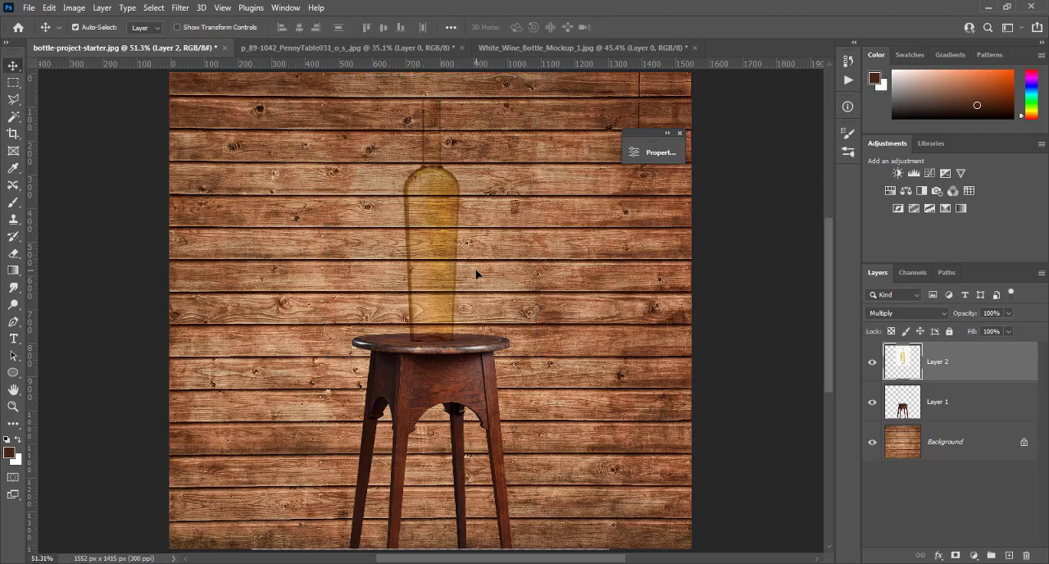
- Set the bottle layer's blend mode to Normal and place the layer inside a new group
{"action": "left_click", "coordinate": [900, 314]}
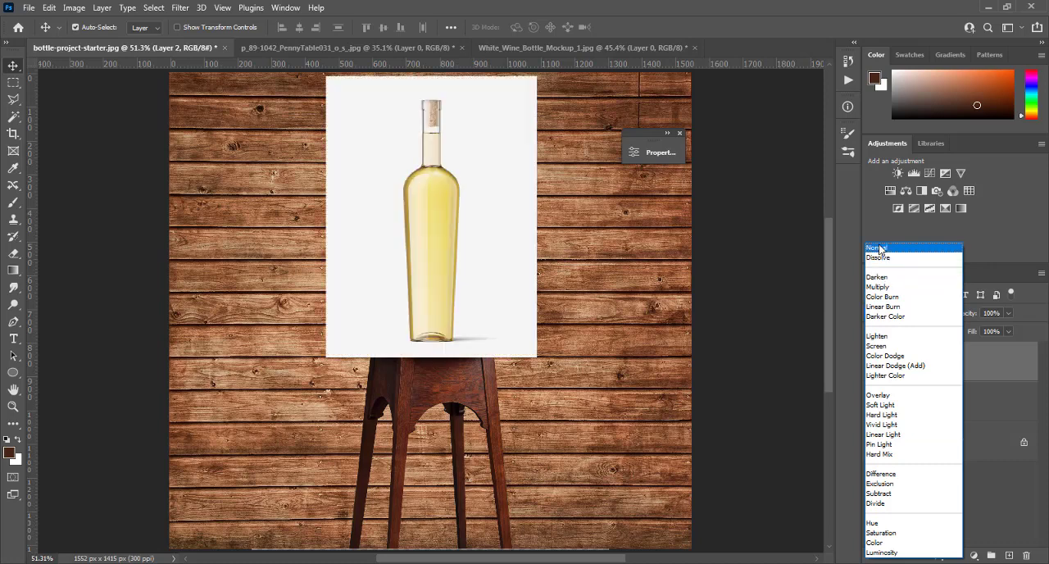
{"action": "left_click", "coordinate": [880, 248]}
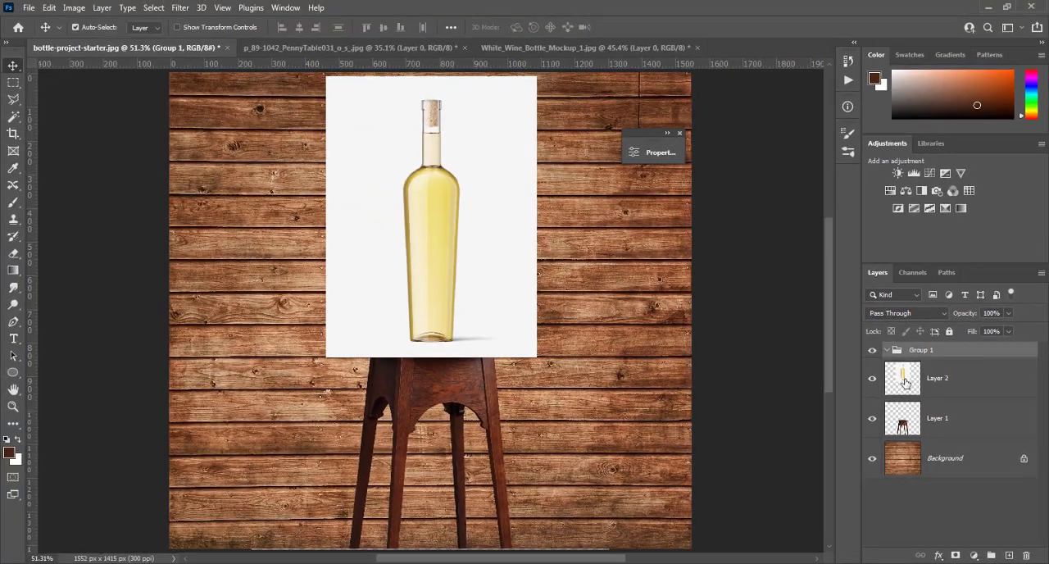
{"action": "left_click_drag", "start_coordinate": [905, 383], "coordinate": [903, 352]}
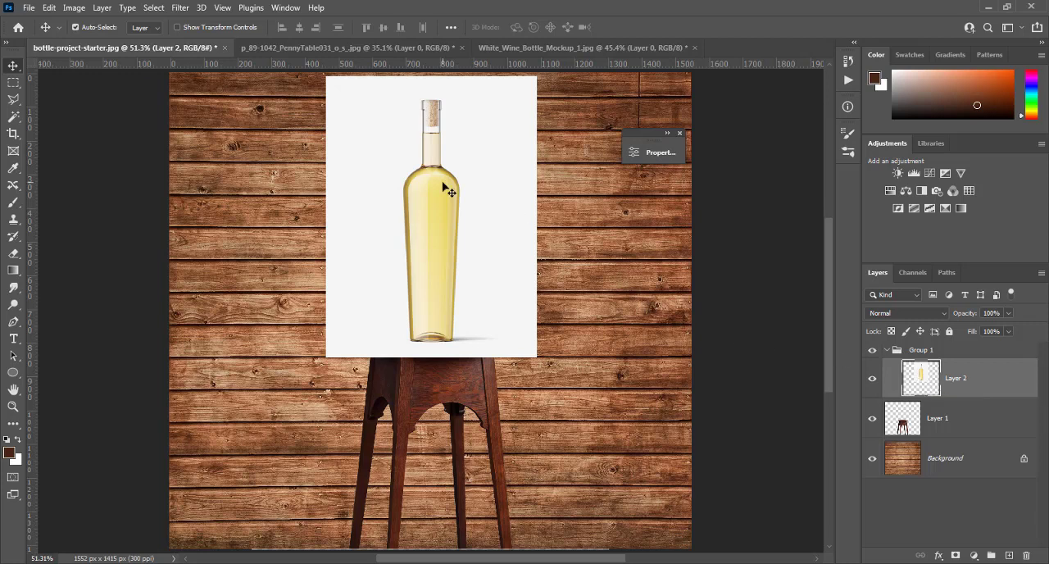
- Select the bottle with Select Subject and apply the selection as a layer mask on Group 1
{"action": "left_click", "coordinate": [156, 8]}
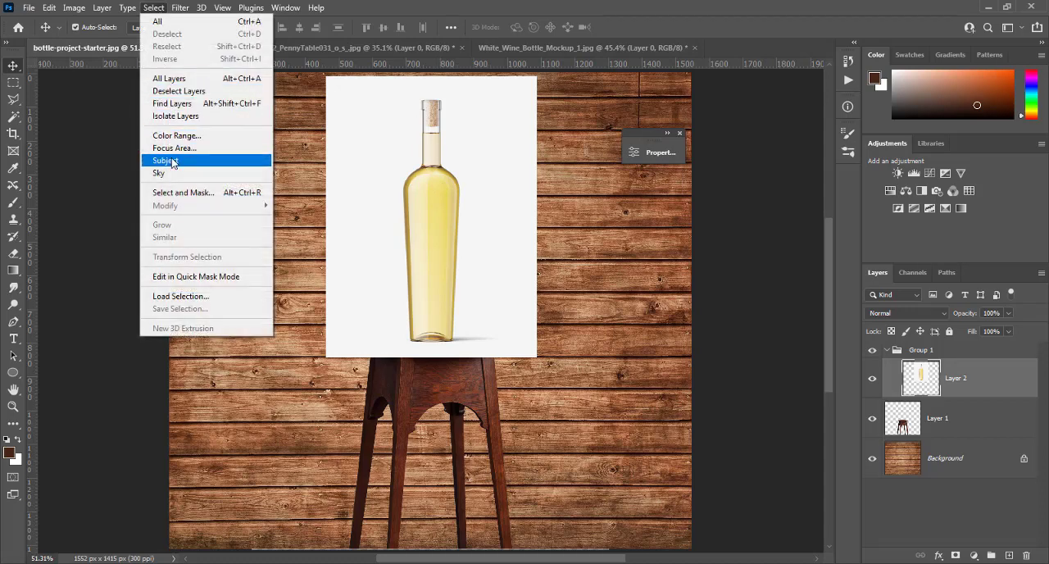
{"action": "left_click", "coordinate": [172, 160]}
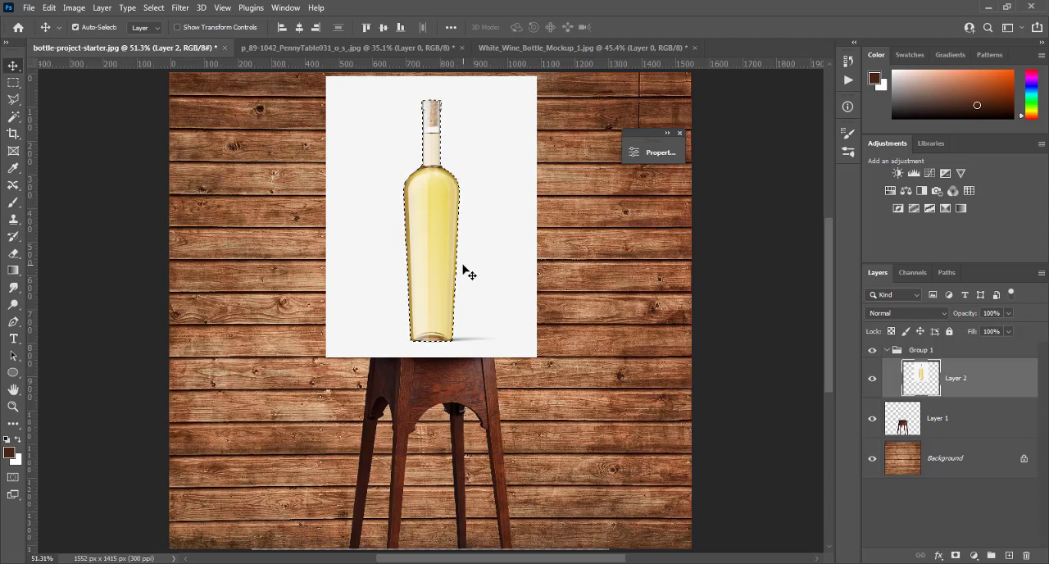
{"action": "left_click", "coordinate": [930, 353]}
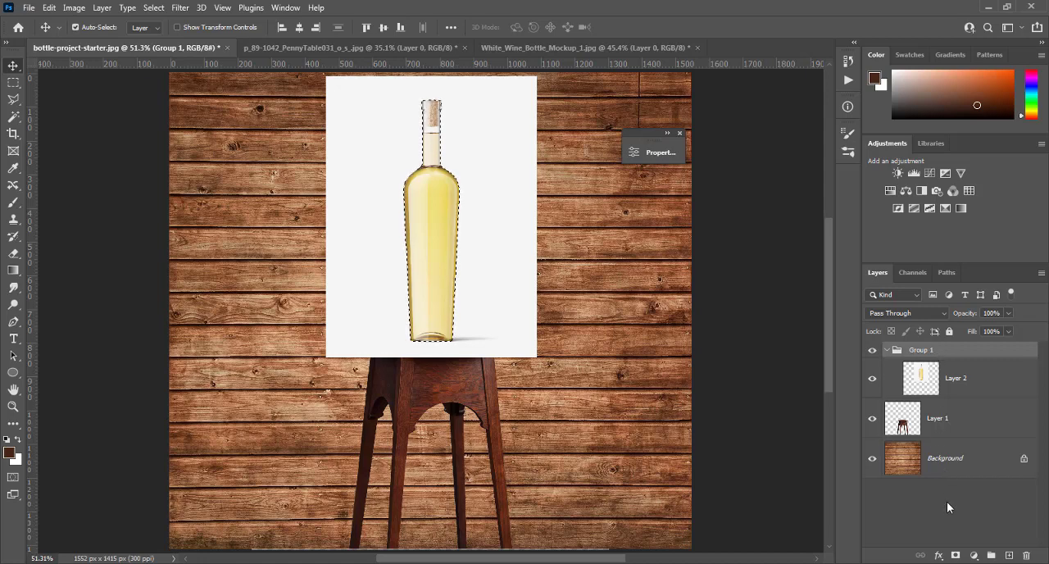
{"action": "left_click", "coordinate": [955, 556]}
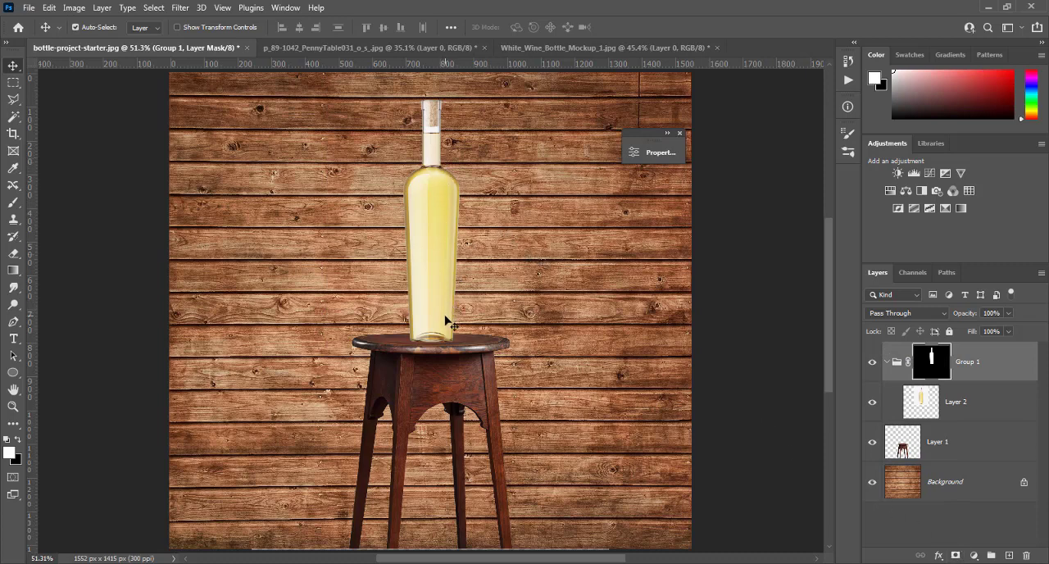
- Duplicate the bottle layer twice inside Group 1
{"action": "left_click", "coordinate": [922, 403]}
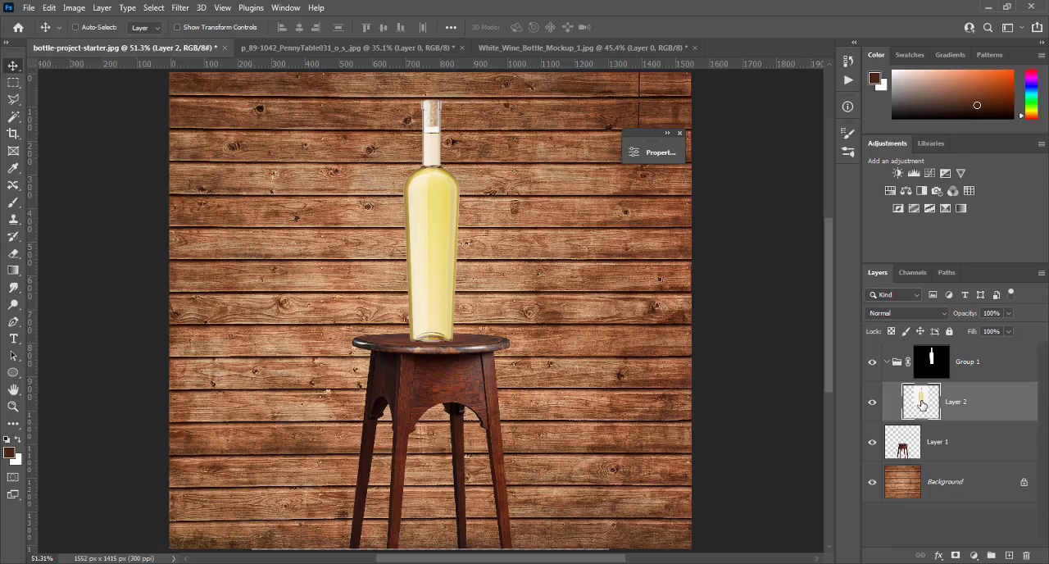
{"action": "key", "text": "ctrl+j"}
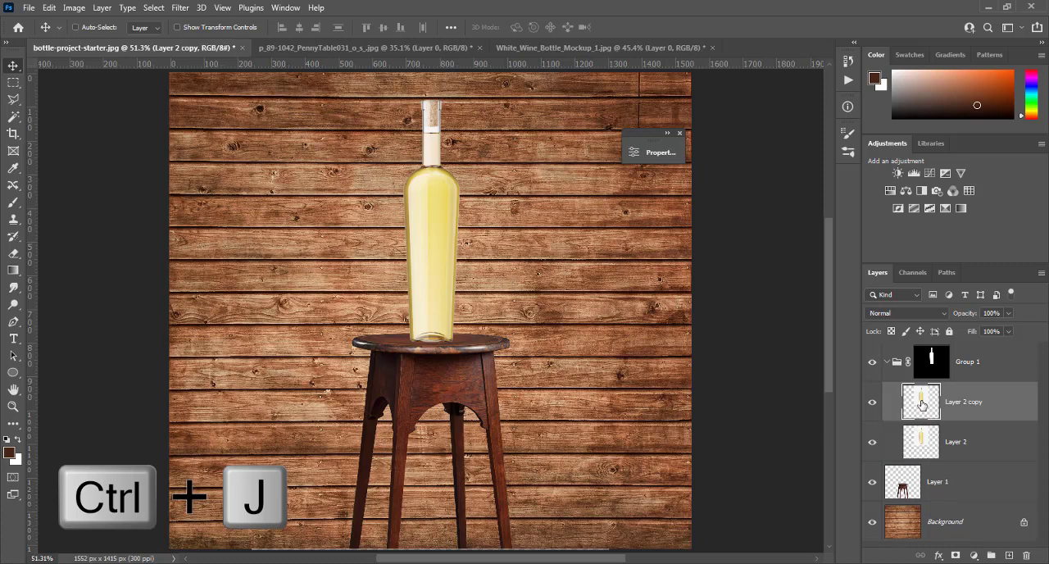
{"action": "key", "text": "ctrl+j"}
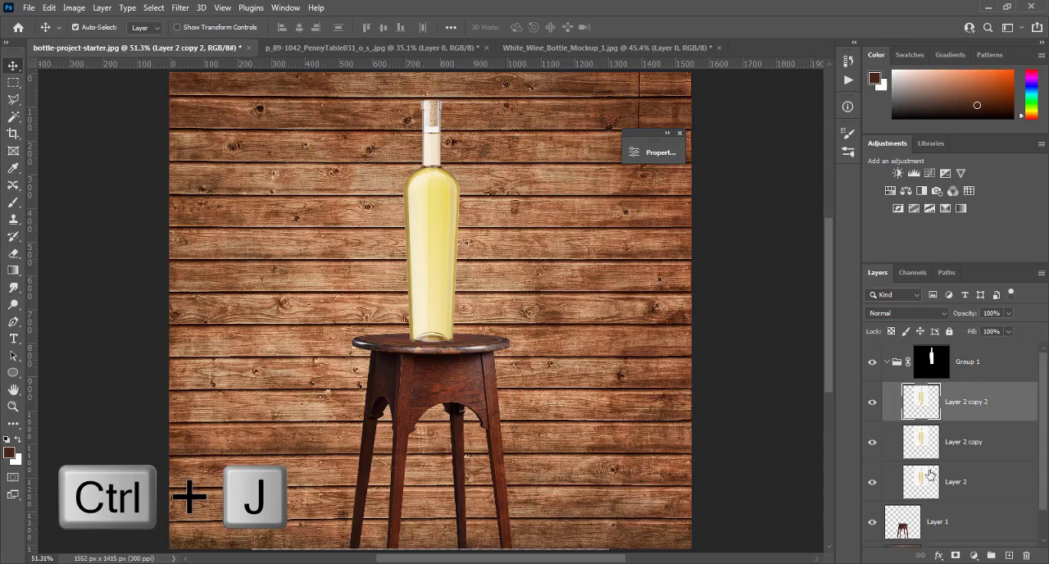
- Rename the lowest bottle layer in the group as shadows
{"action": "left_click", "coordinate": [955, 486]}
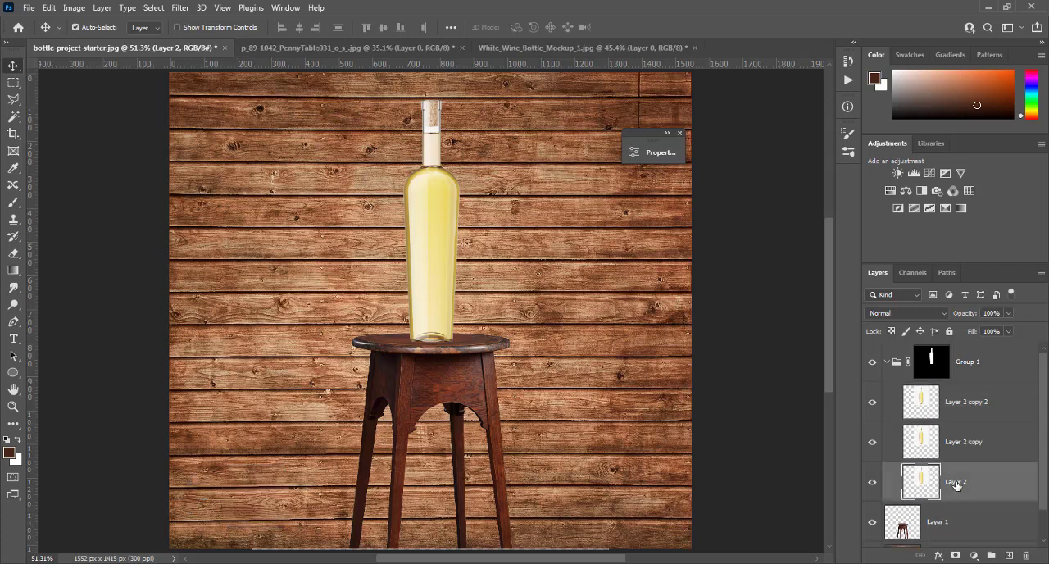
{"action": "double_click", "coordinate": [957, 483]}
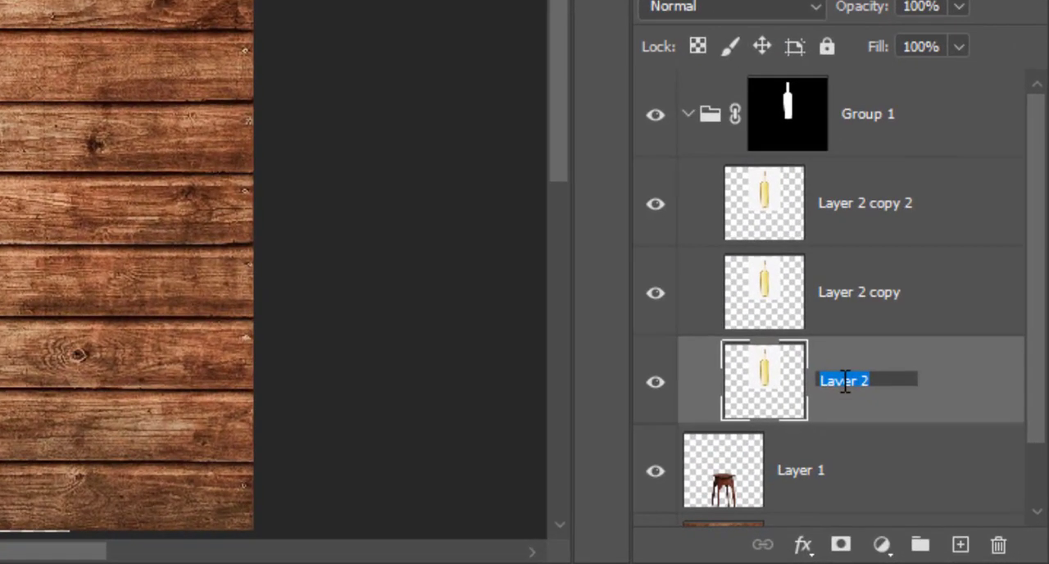
{"action": "type", "text": "shadows"}
- Rename the middle bottle layer in the group as highlights
{"action": "left_click", "coordinate": [838, 305]}
{"action": "left_click", "coordinate": [842, 303]}
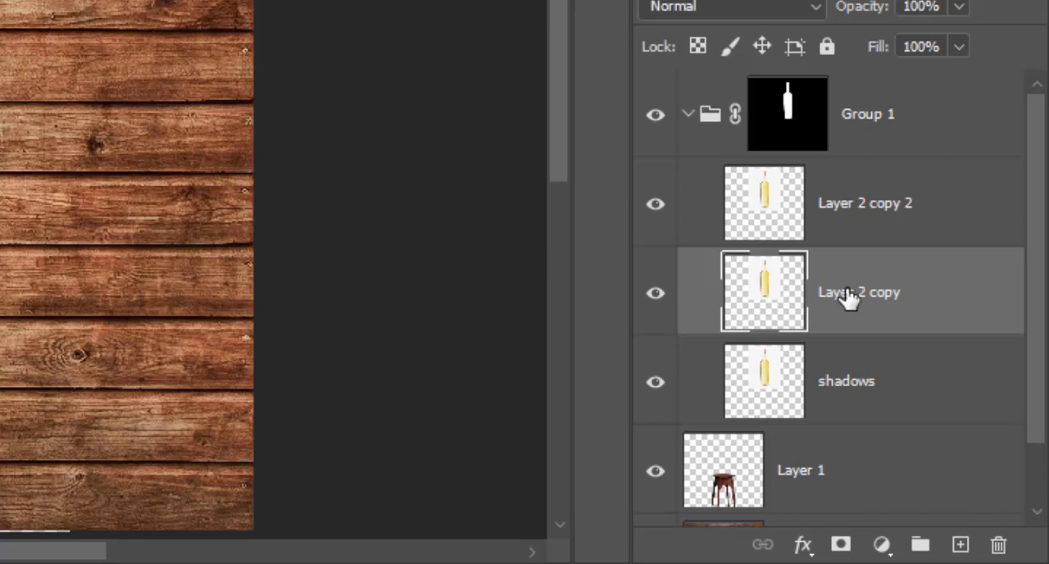
{"action": "double_click", "coordinate": [847, 296]}
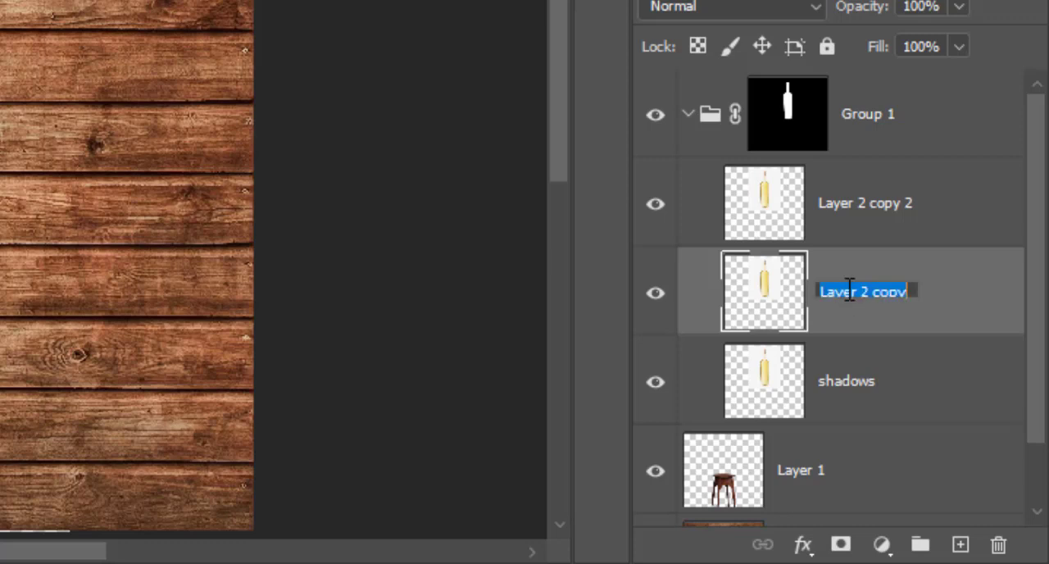
{"action": "type", "text": "highl"}
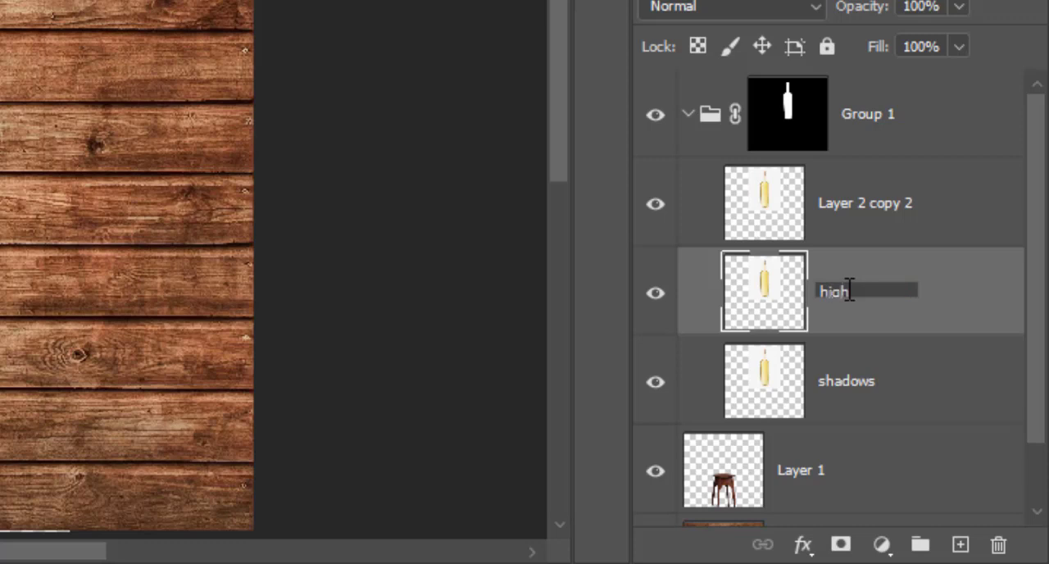
{"action": "type", "text": "ights"}
{"action": "key", "text": "Return"}
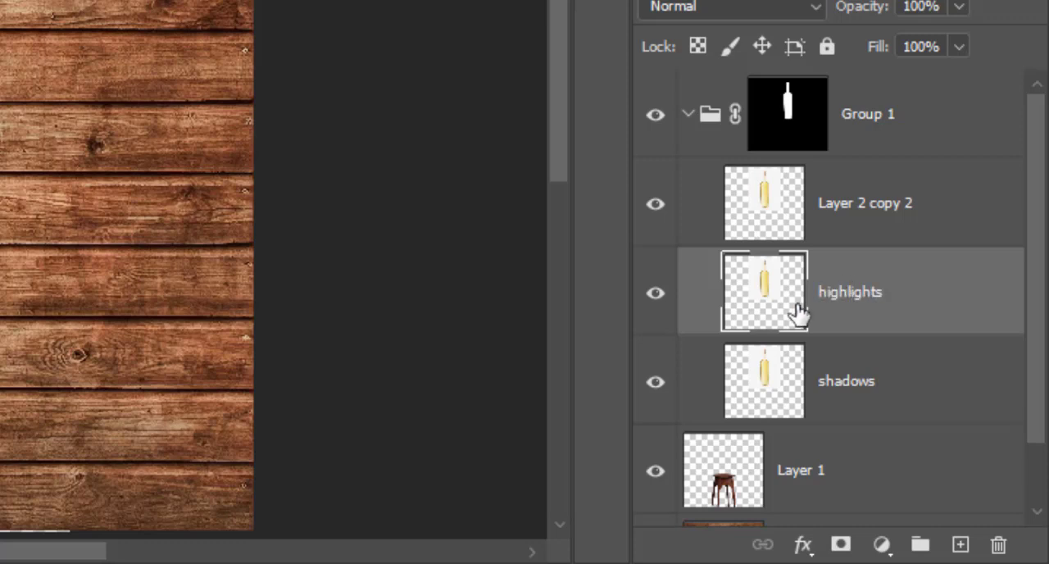
- With the two upper bottle layers hidden, desaturate the shadows layer and set its blend mode to Multiply
{"action": "left_click", "coordinate": [656, 204]}
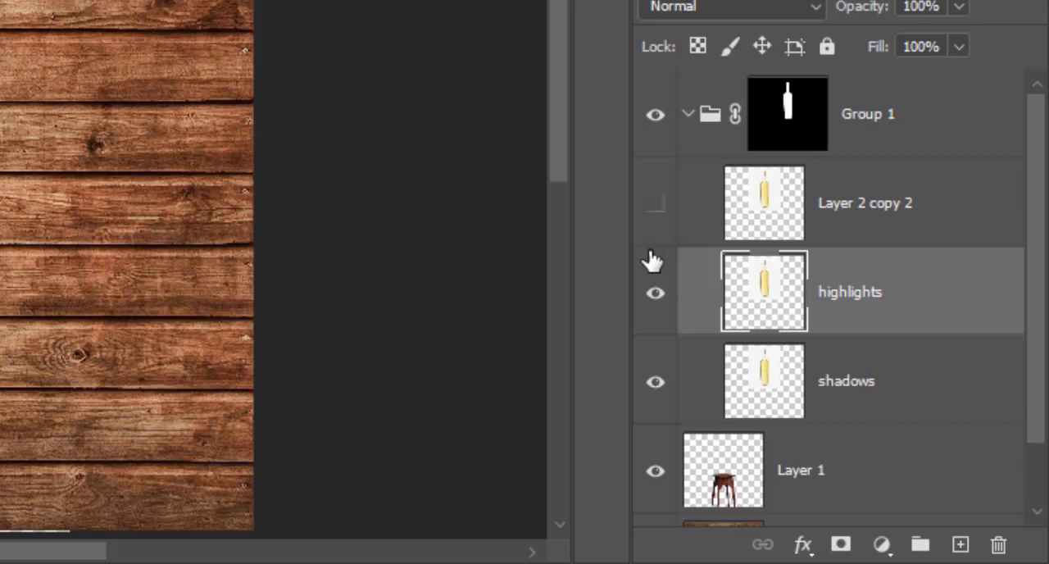
{"action": "left_click", "coordinate": [654, 295]}
{"action": "left_click", "coordinate": [760, 381]}
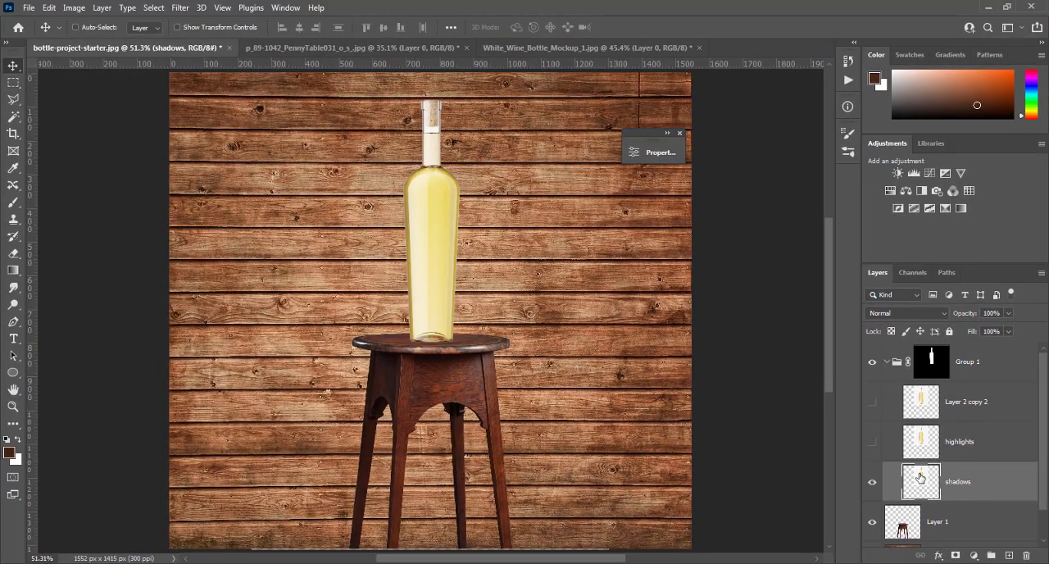
{"action": "key", "text": "ctrl+shift+u"}
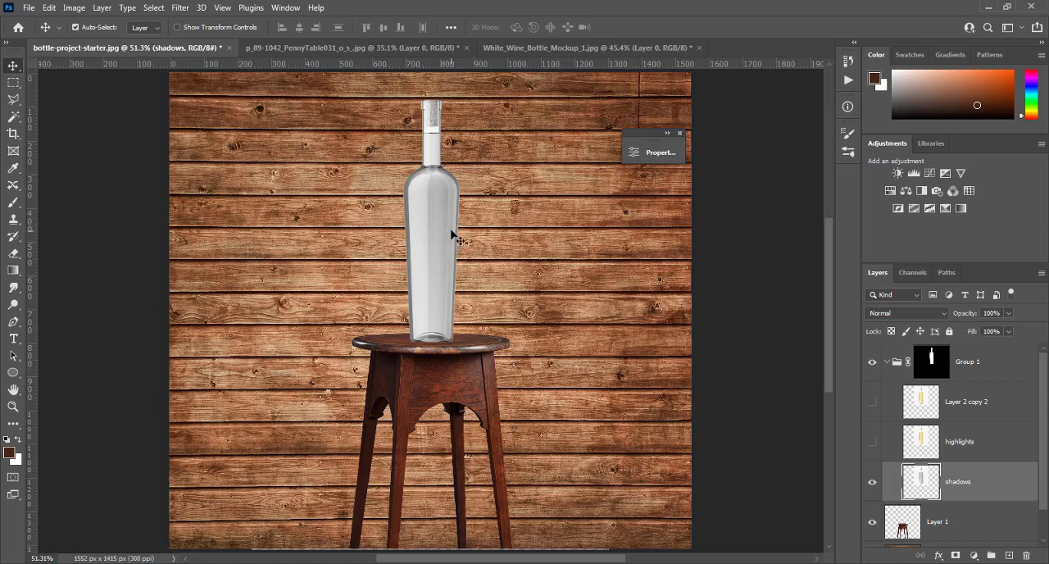
{"action": "left_click", "coordinate": [895, 314]}
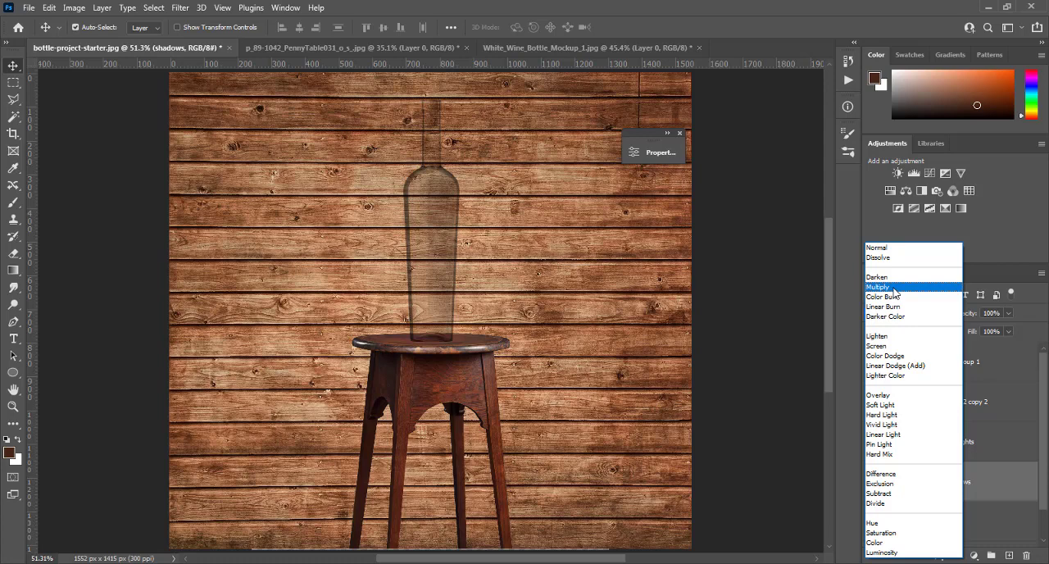
{"action": "left_click", "coordinate": [895, 288]}
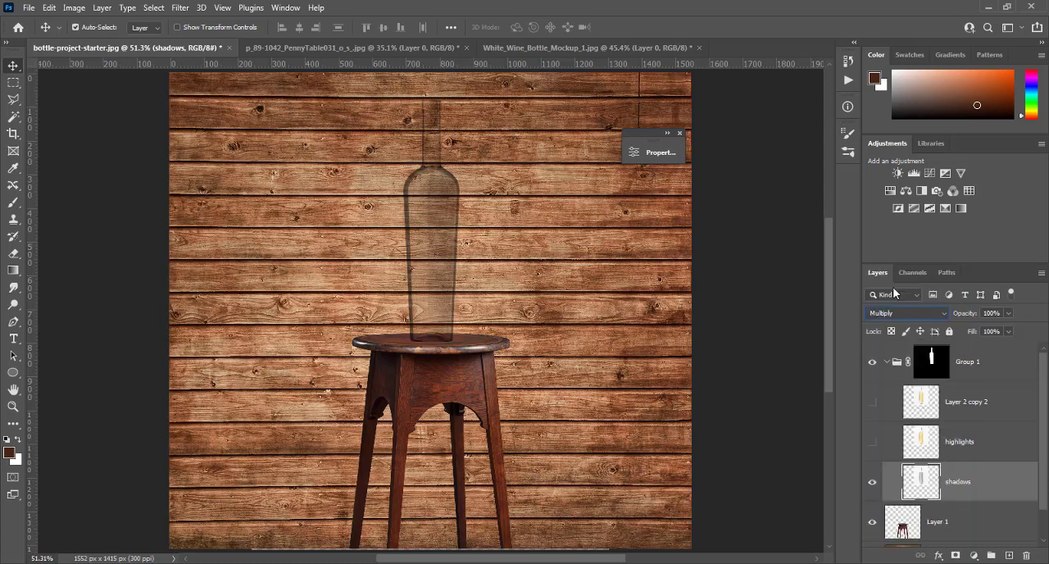
- Turn the highlights layer back on, desaturate it and set its blend mode to Screen
{"action": "left_click", "coordinate": [872, 442]}
{"action": "left_click", "coordinate": [914, 443]}
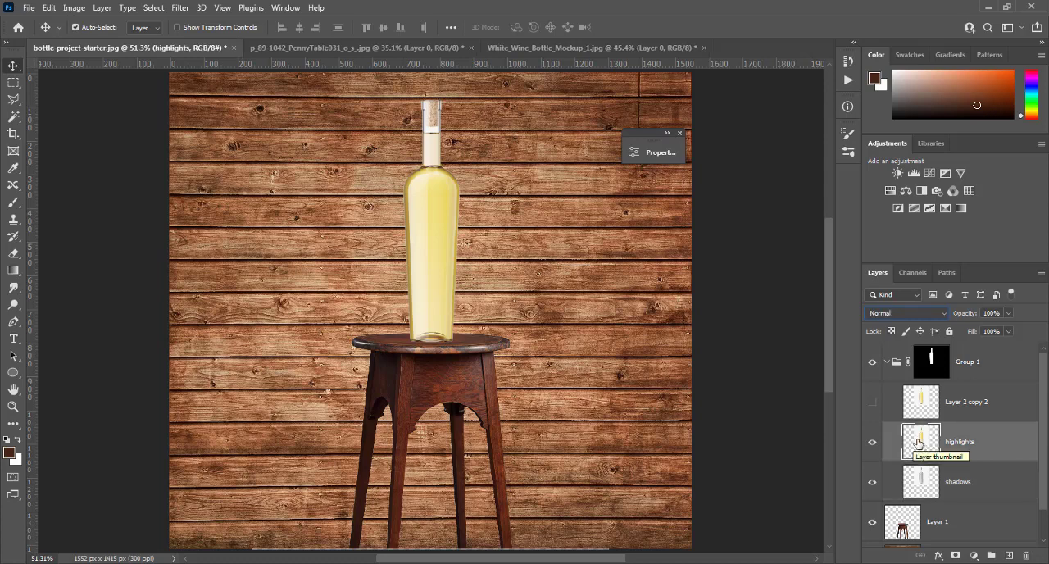
{"action": "key", "text": "ctrl"}
{"action": "key", "text": "ctrl+shift+u"}
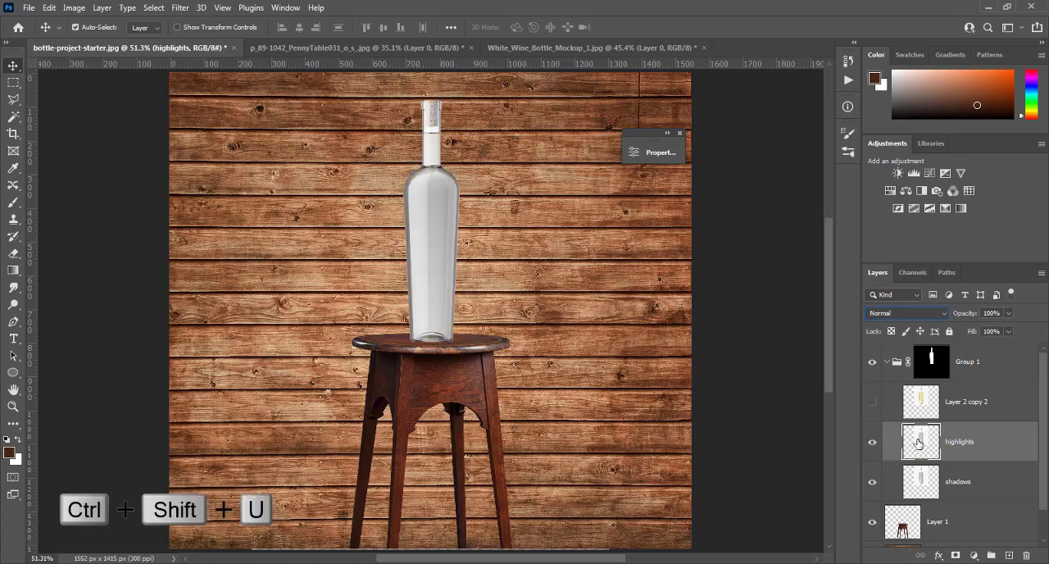
{"action": "left_click", "coordinate": [897, 314]}
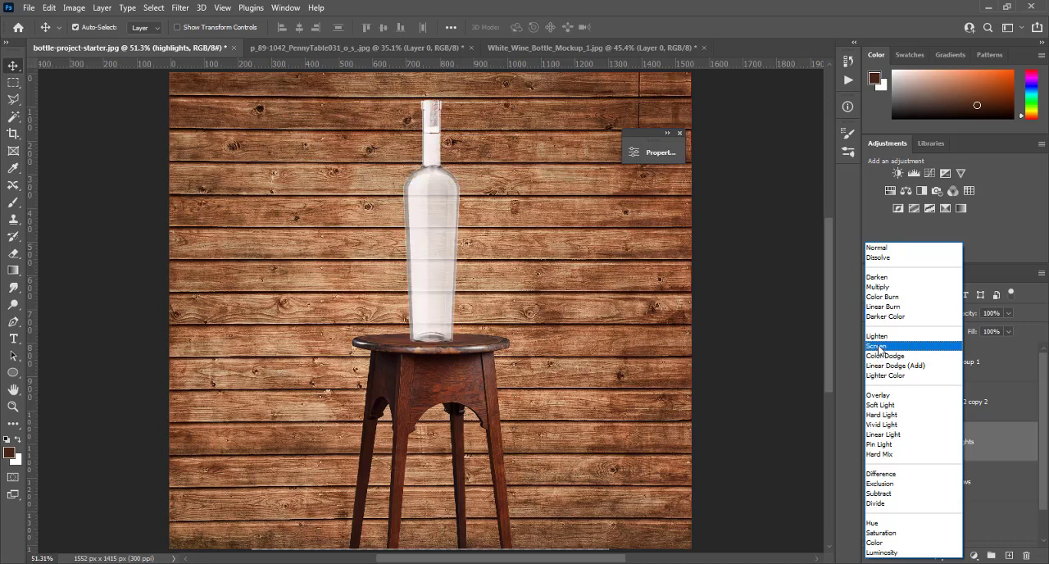
{"action": "left_click", "coordinate": [877, 346]}
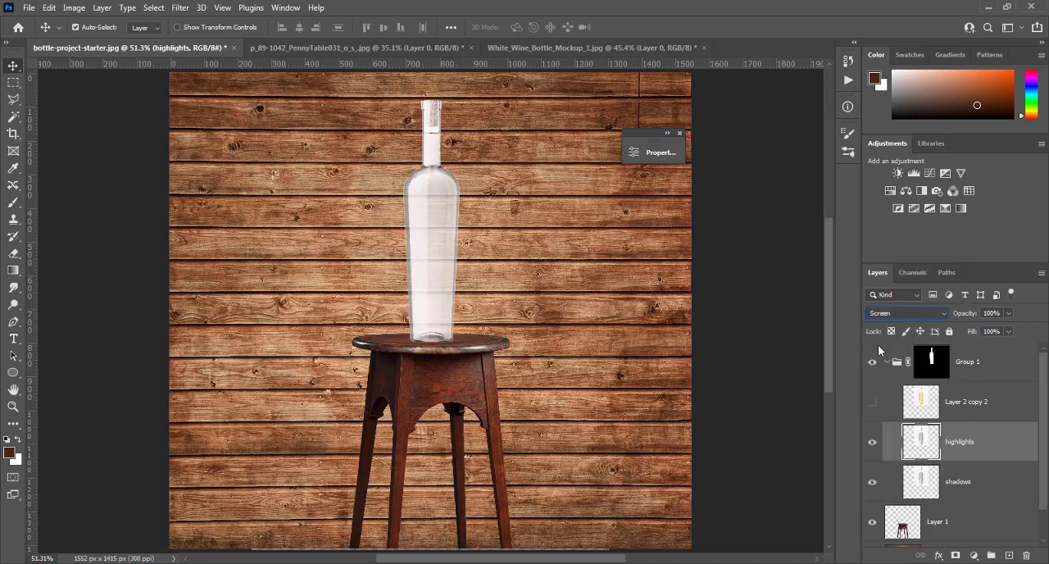
- Show the top coloured bottle layer, Layer 2 copy 2, and set its blend mode to Multiply
{"action": "left_click", "coordinate": [872, 401]}
{"action": "left_click", "coordinate": [913, 404]}
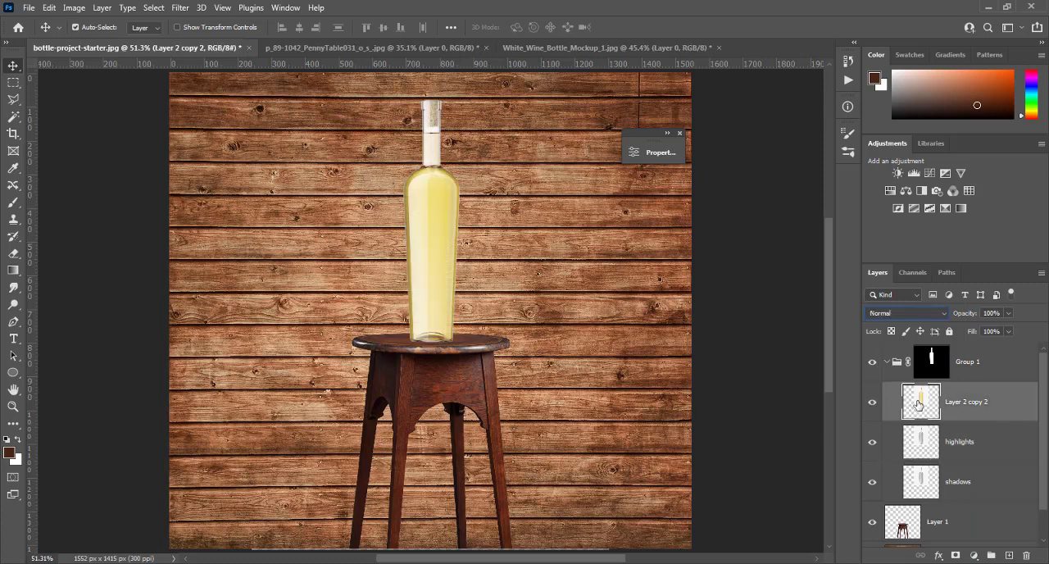
{"action": "left_click", "coordinate": [893, 313]}
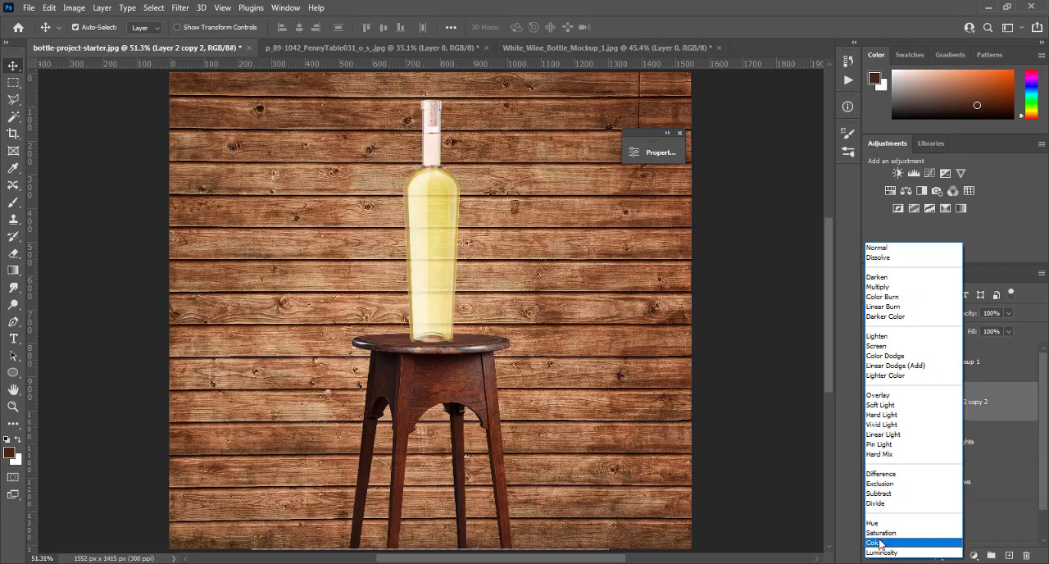
{"action": "left_click", "coordinate": [894, 286]}
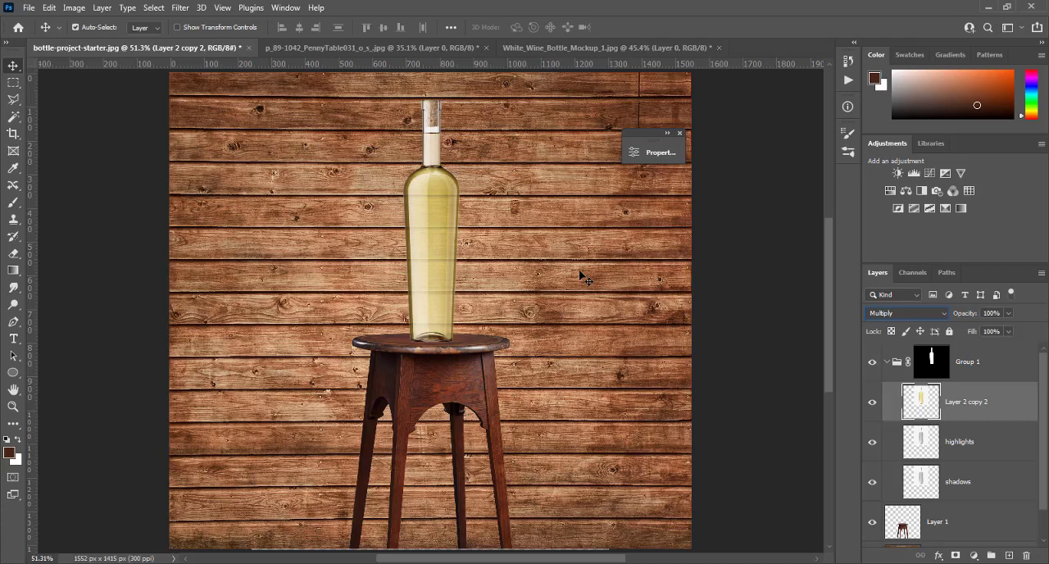
- Add a Levels adjustment clipped to the shadows layer and adjust its midtones slightly
{"action": "left_click", "coordinate": [959, 487]}
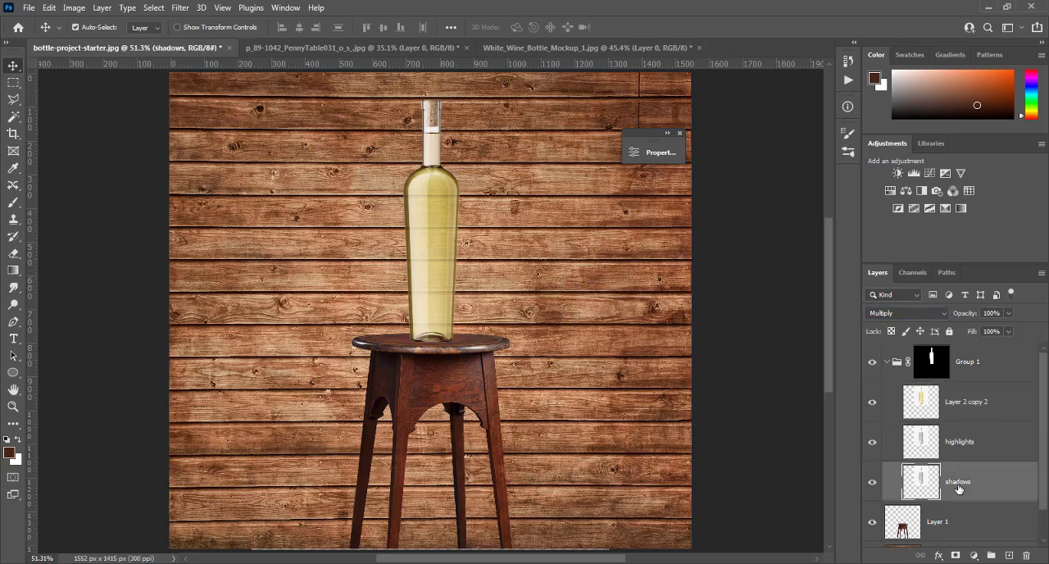
{"action": "left_click", "coordinate": [973, 556]}
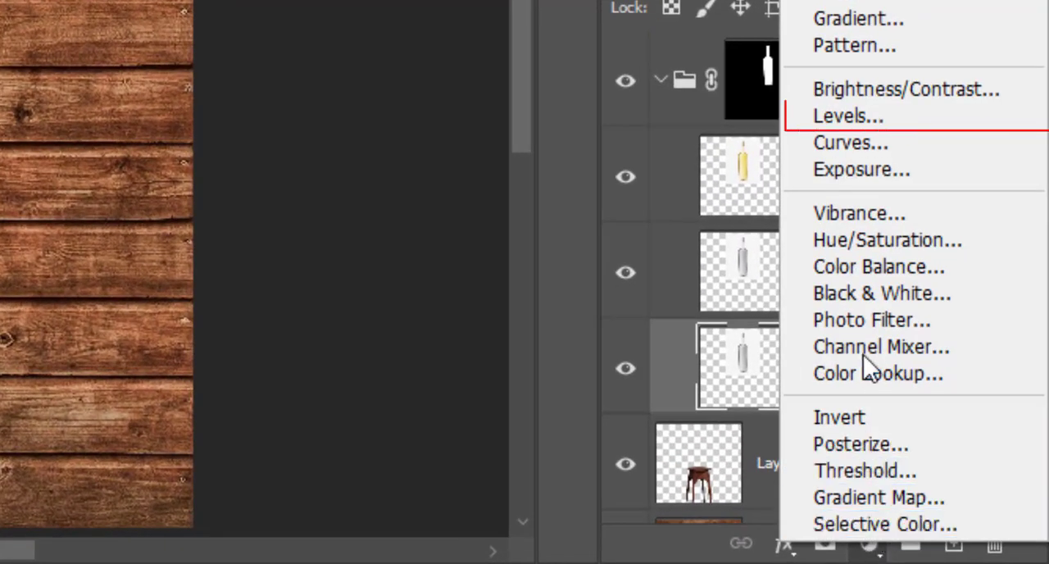
{"action": "left_click", "coordinate": [850, 111]}
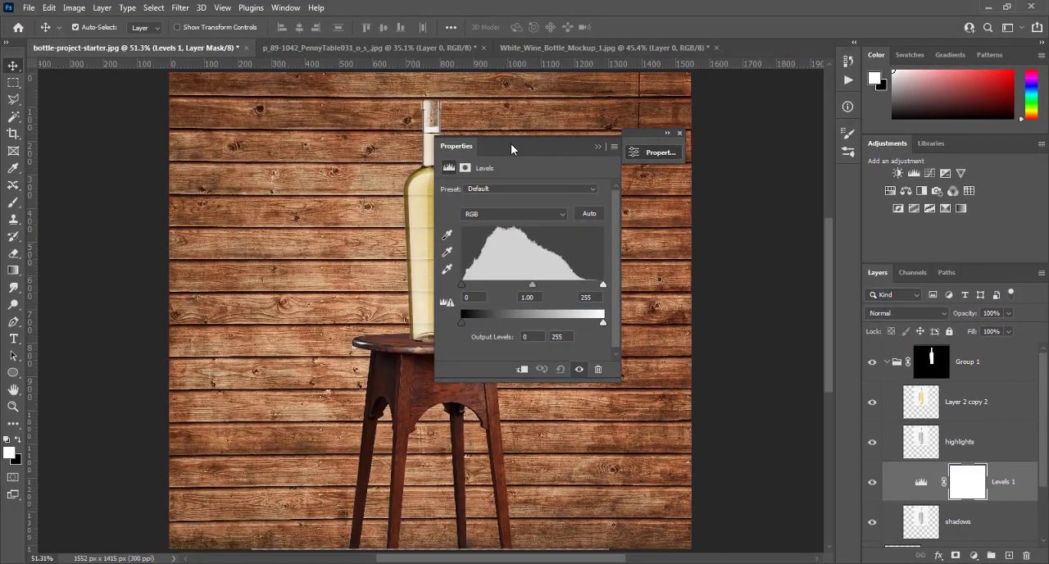
{"action": "left_click_drag", "start_coordinate": [511, 149], "coordinate": [642, 163]}
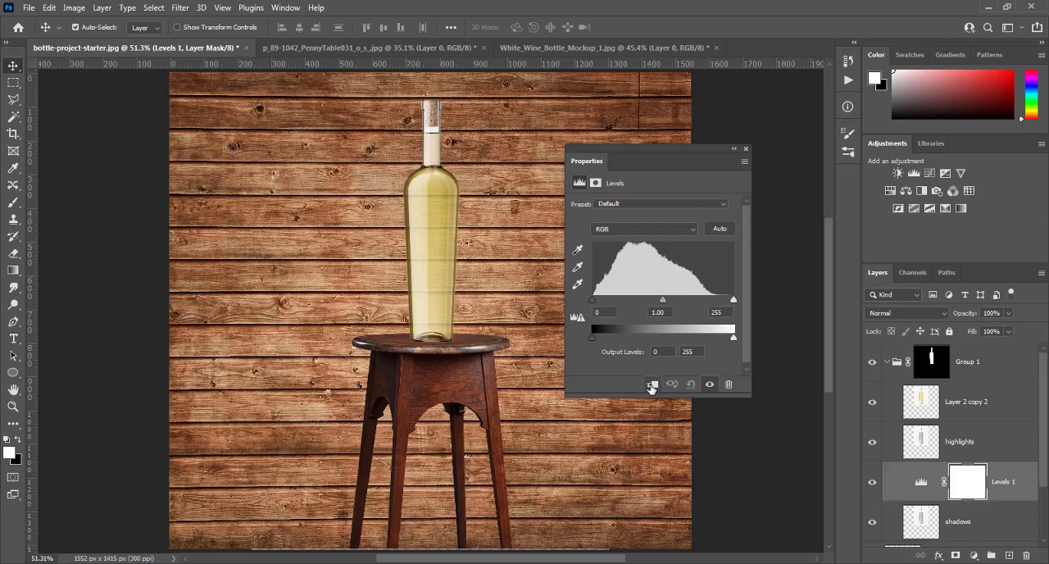
{"action": "left_click", "coordinate": [652, 385]}
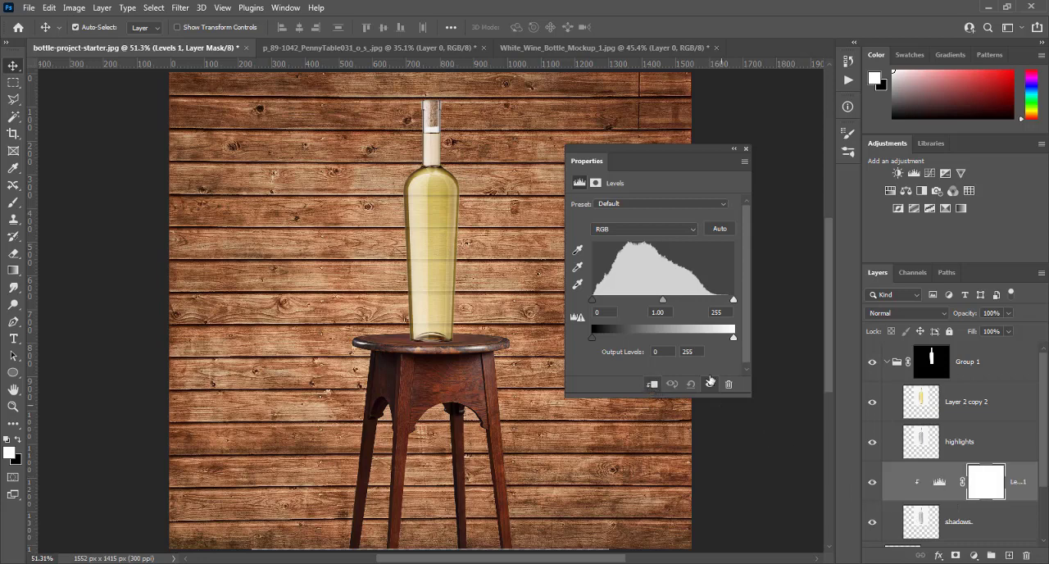
{"action": "mouse_move", "coordinate": [664, 303]}
{"action": "left_mouse_down"}
{"action": "mouse_move", "coordinate": [628, 298]}
{"action": "mouse_move", "coordinate": [723, 300]}
{"action": "mouse_move", "coordinate": [633, 300]}
{"action": "mouse_move", "coordinate": [667, 297]}
{"action": "left_mouse_up"}
{"action": "left_click", "coordinate": [746, 149]}
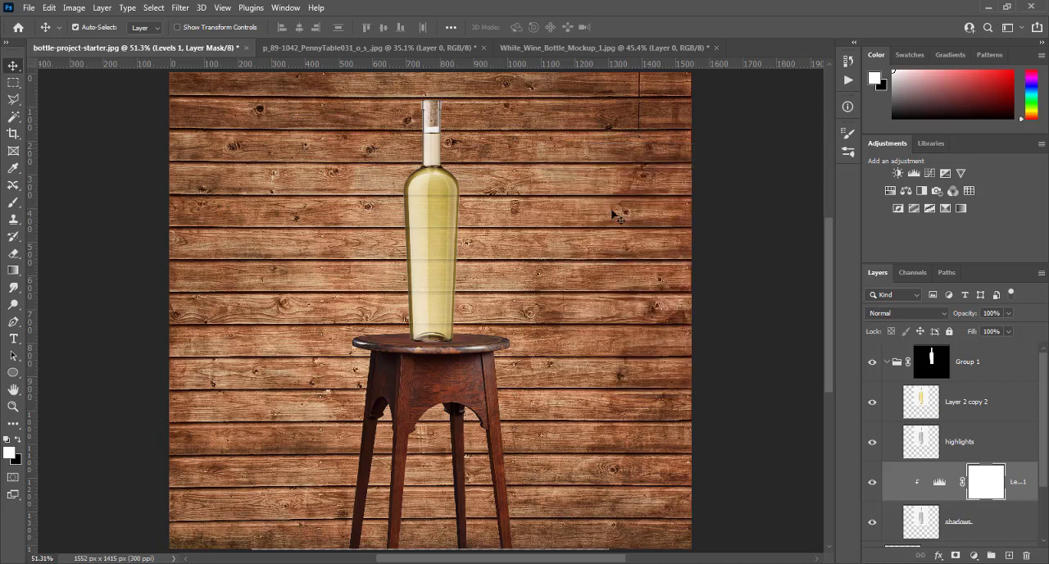
- Add a Levels adjustment clipped to the highlights layer and set its midtones to 0.73
{"action": "left_click", "coordinate": [953, 445]}
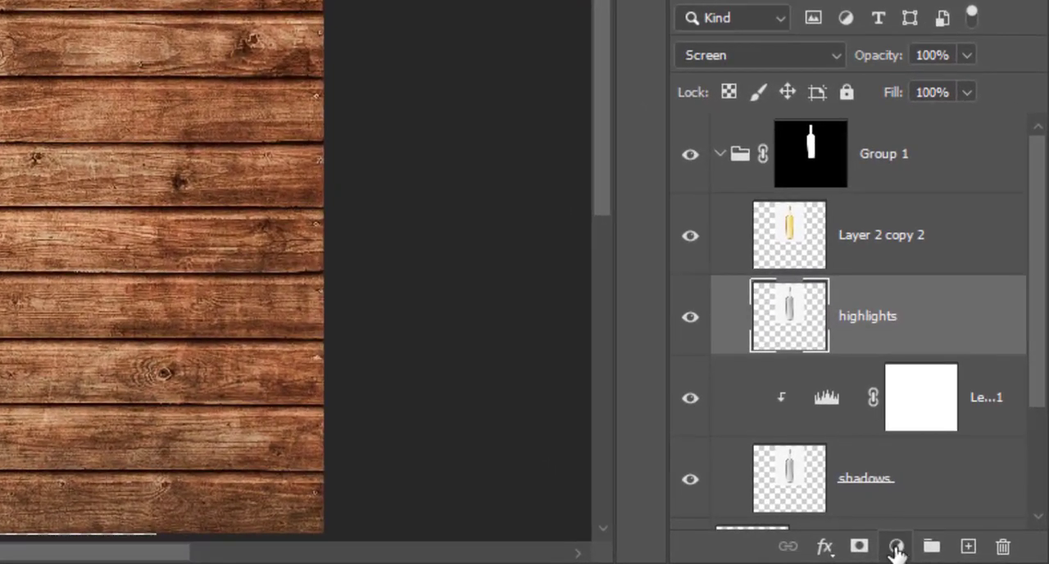
{"action": "left_click", "coordinate": [896, 547]}
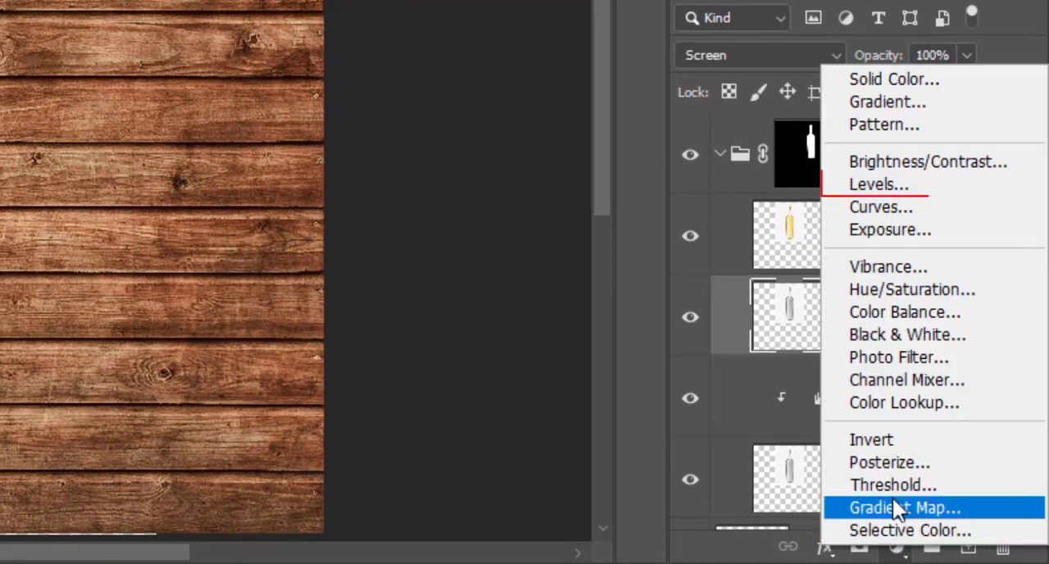
{"action": "left_click", "coordinate": [888, 194]}
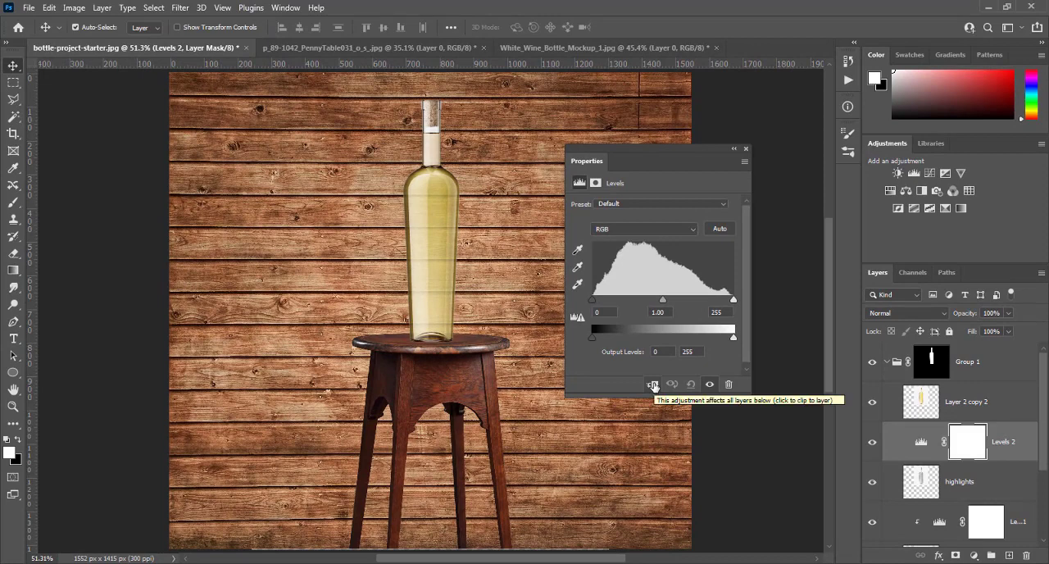
{"action": "left_click", "coordinate": [653, 384]}
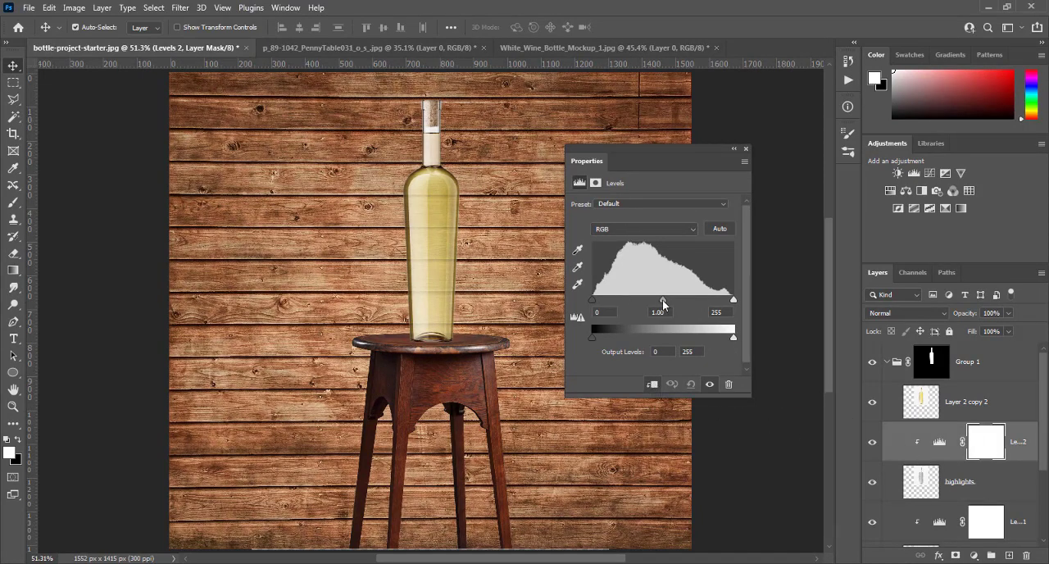
{"action": "mouse_move", "coordinate": [664, 301]}
{"action": "left_mouse_down"}
{"action": "mouse_move", "coordinate": [654, 301]}
{"action": "mouse_move", "coordinate": [679, 301]}
{"action": "left_mouse_up"}
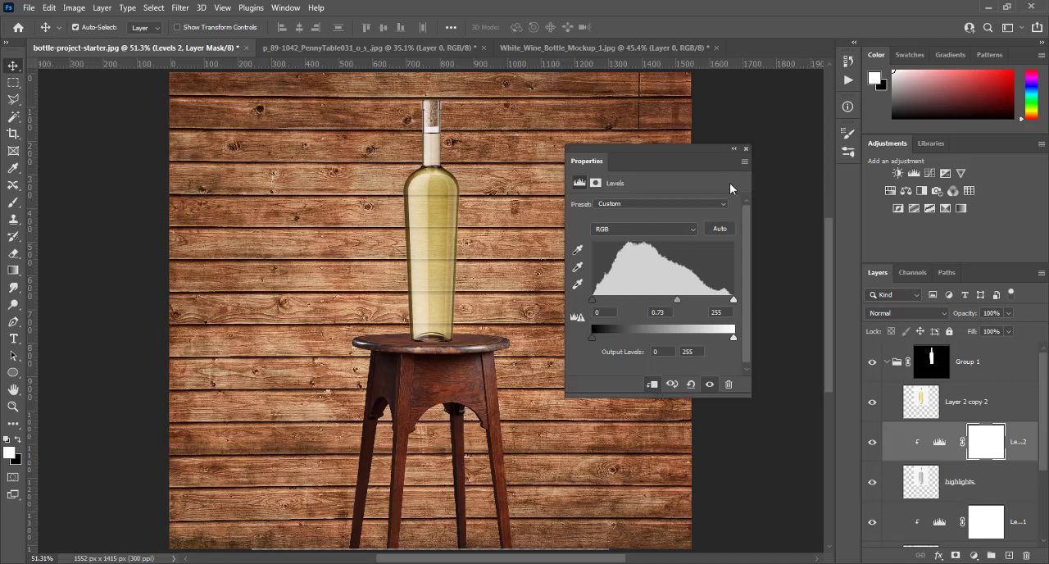
- Add a new empty layer directly below the shadows layer inside Group 1
{"action": "left_click", "coordinate": [746, 149]}
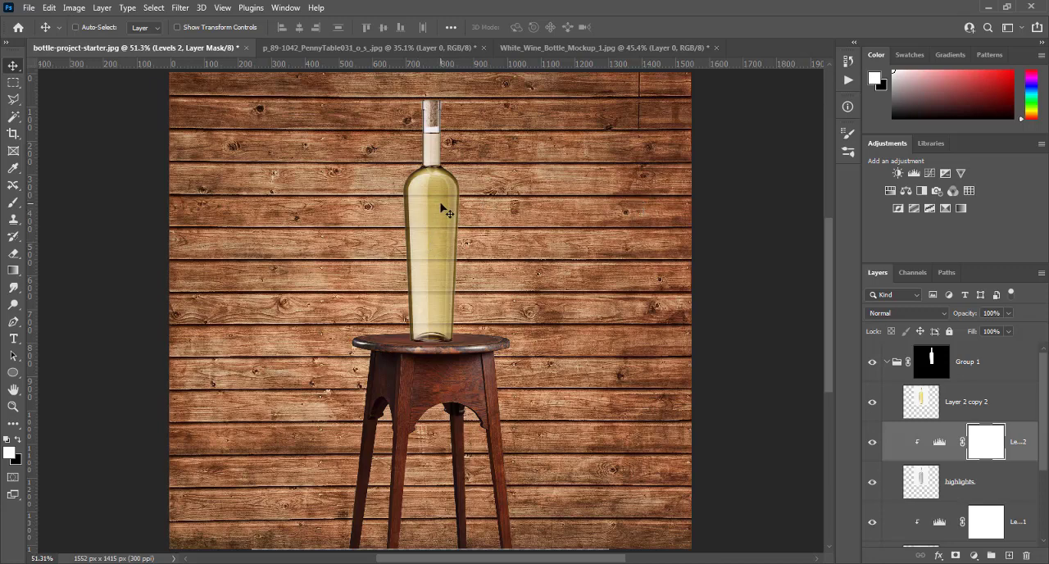
{"action": "key", "text": "ctrl+plus"}
{"action": "key", "text": "ctrl+plus"}
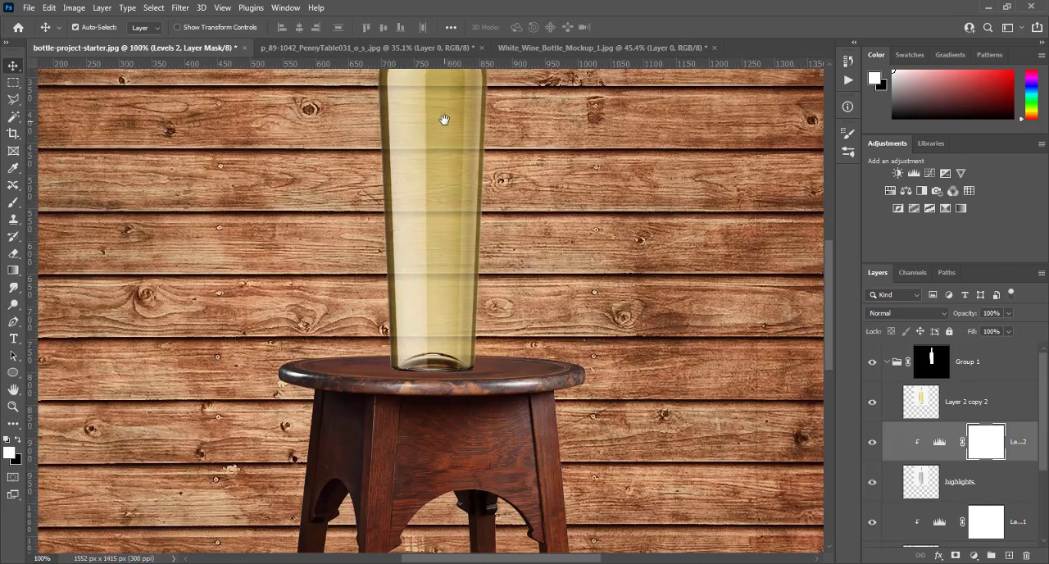
{"action": "left_click_drag", "start_coordinate": [443, 120], "coordinate": [445, 347]}
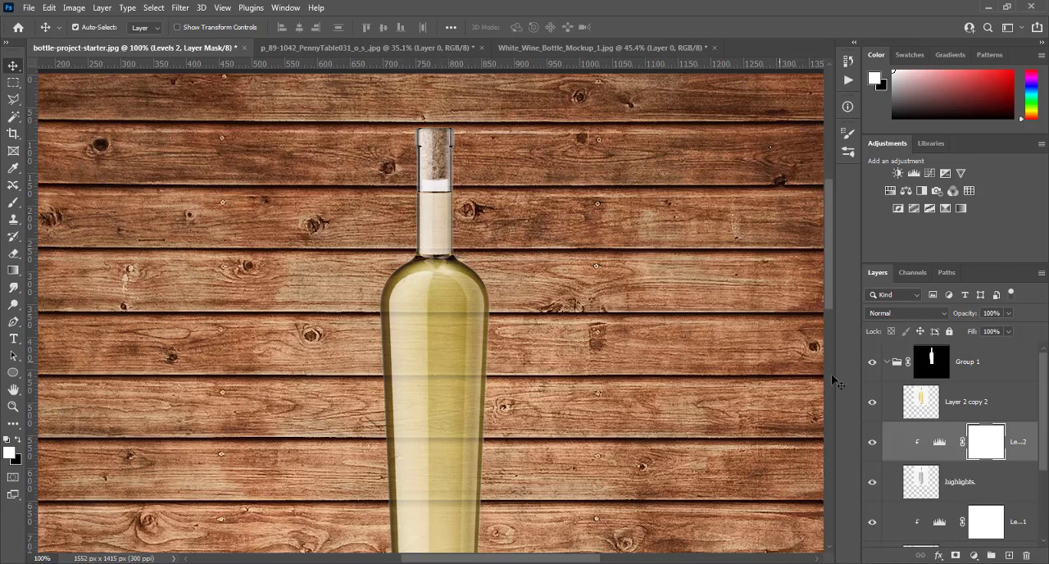
{"action": "scroll", "coordinate": [927, 422], "scroll_direction": "down", "scroll_amount": 3}
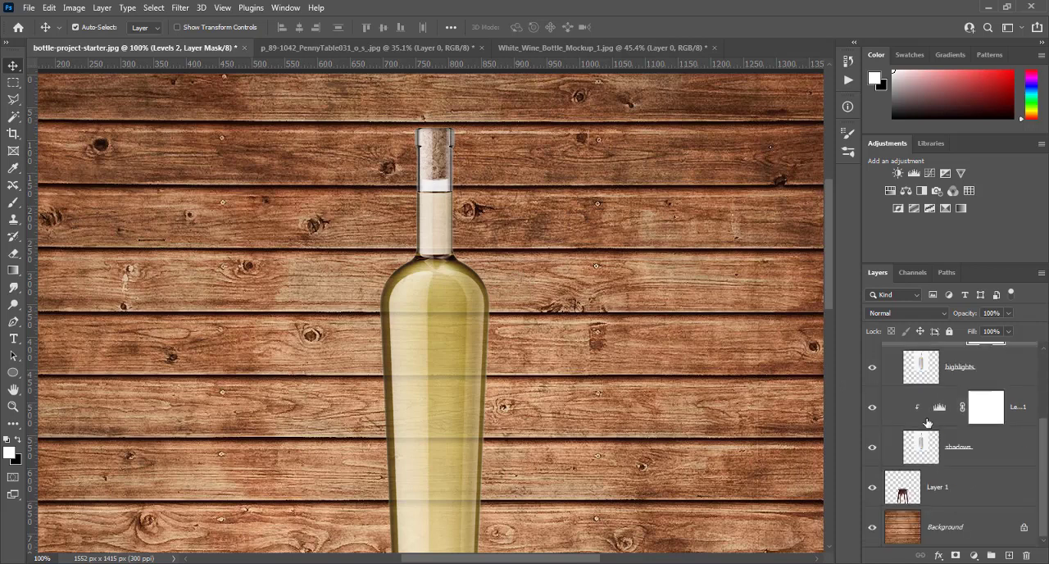
{"action": "left_click", "coordinate": [975, 458]}
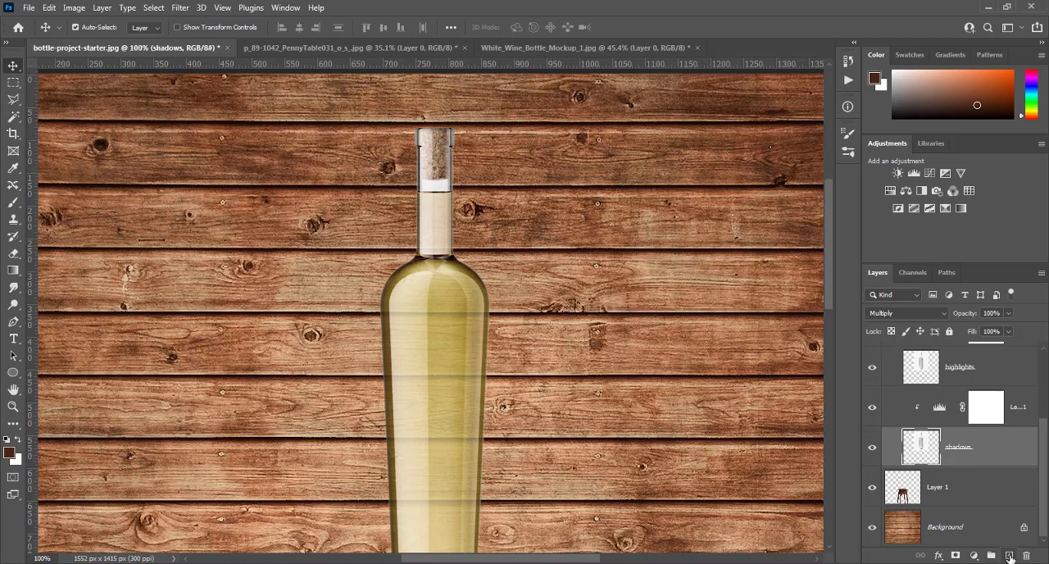
{"action": "key", "text": "ctrl"}
{"action": "left_click", "coordinate": [1010, 557], "text": "ctrl"}
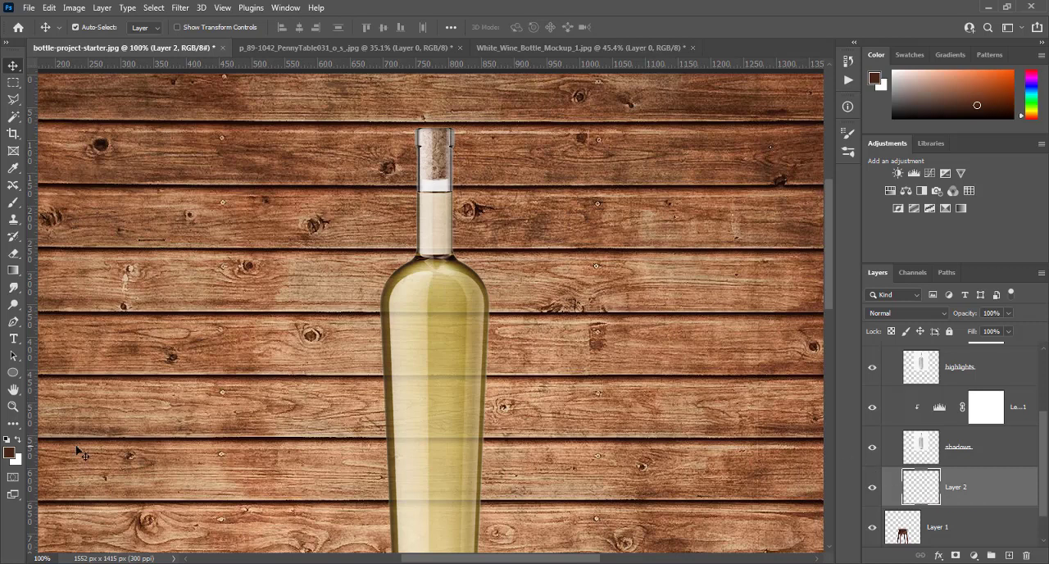
- Set the foreground colour to white and paint over the cork area on Layer 2 with a size 35 soft brush
{"action": "key", "text": "d"}
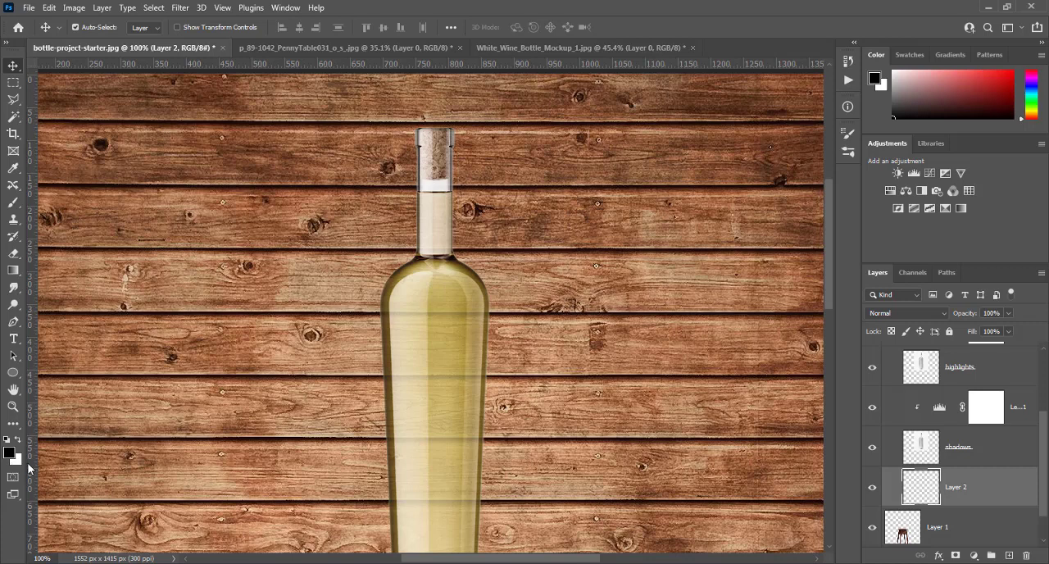
{"action": "key", "text": "x"}
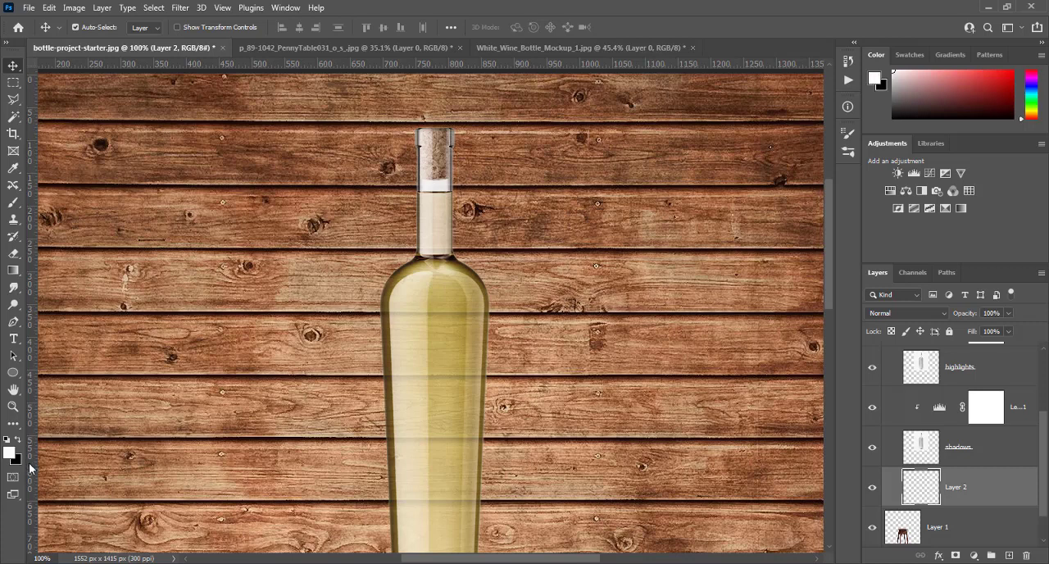
{"action": "left_click", "coordinate": [13, 204]}
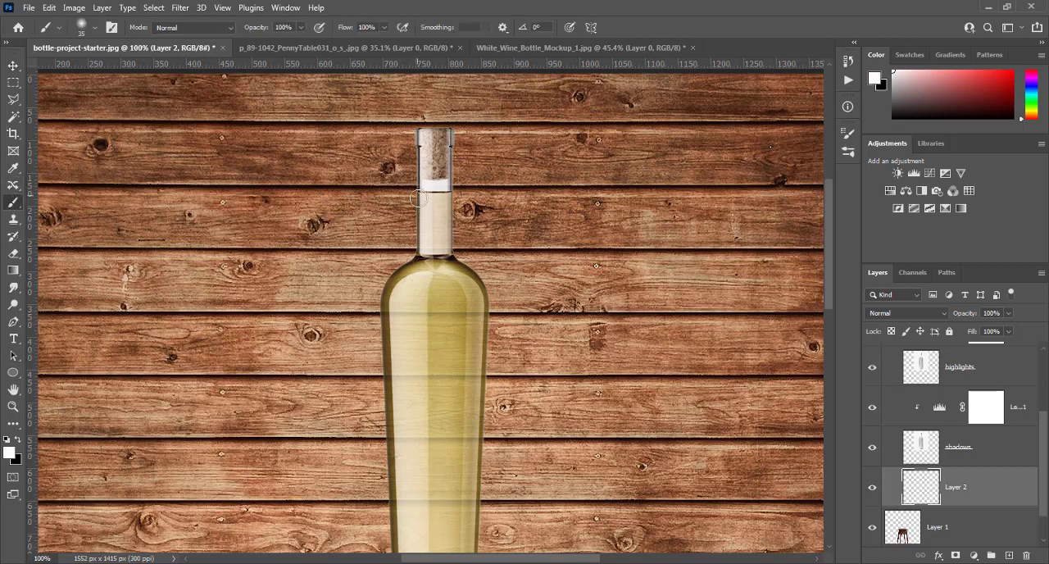
{"action": "left_click_drag", "start_coordinate": [427, 190], "coordinate": [441, 138]}
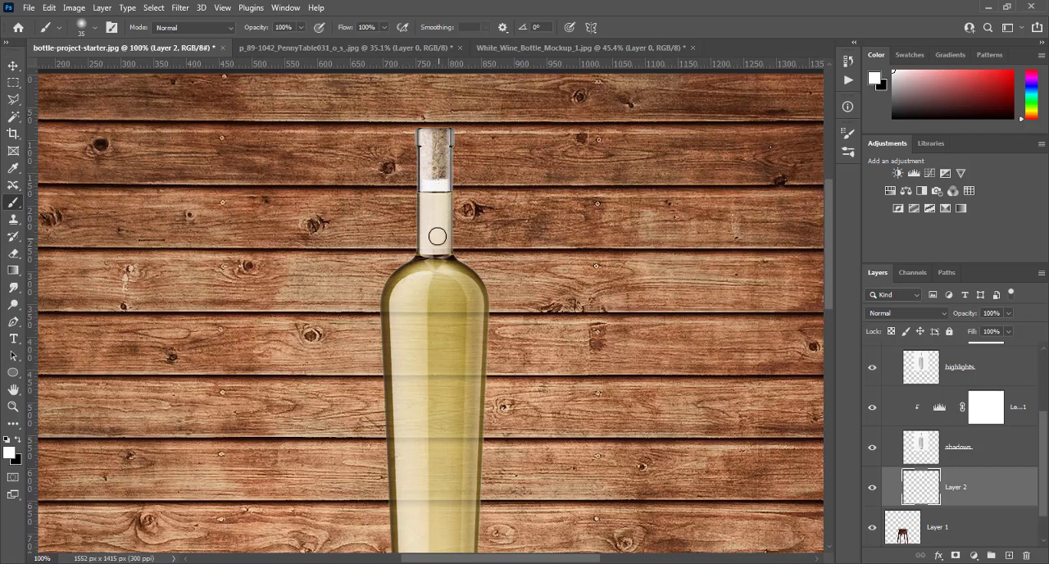
- Brush white along the whole bottle neck, from the lip down to just above the shoulders, to brighten it
{"action": "key", "text": "ctrl+plus"}
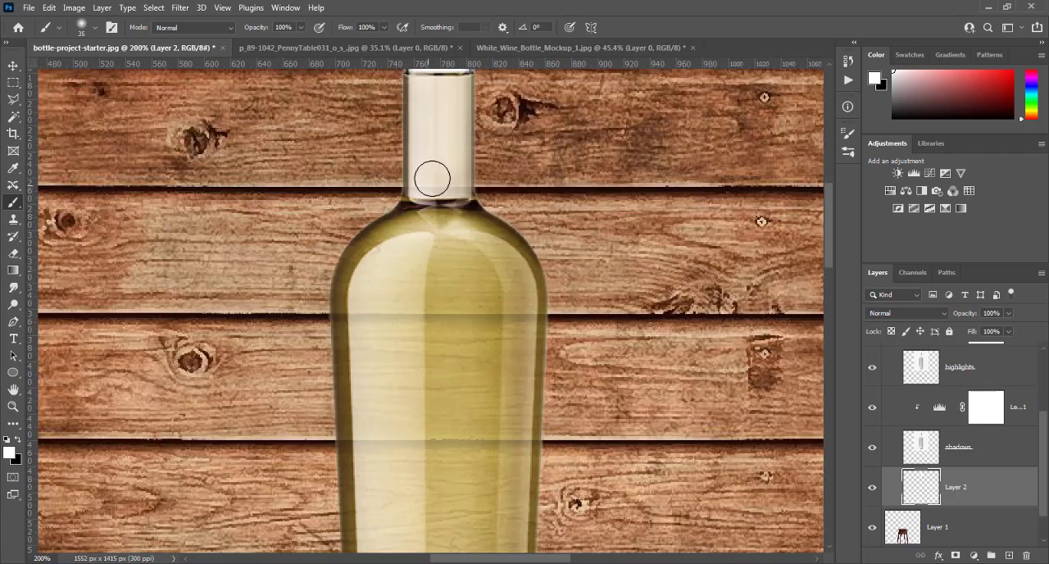
{"action": "mouse_move", "coordinate": [463, 179]}
{"action": "left_mouse_down"}
{"action": "mouse_move", "coordinate": [403, 177]}
{"action": "mouse_move", "coordinate": [474, 179]}
{"action": "mouse_move", "coordinate": [410, 175]}
{"action": "mouse_move", "coordinate": [468, 175]}
{"action": "left_mouse_up"}
{"action": "scroll", "coordinate": [443, 168], "scroll_direction": "up", "scroll_amount": 1}
{"action": "scroll", "coordinate": [443, 168], "scroll_direction": "up", "scroll_amount": 3}
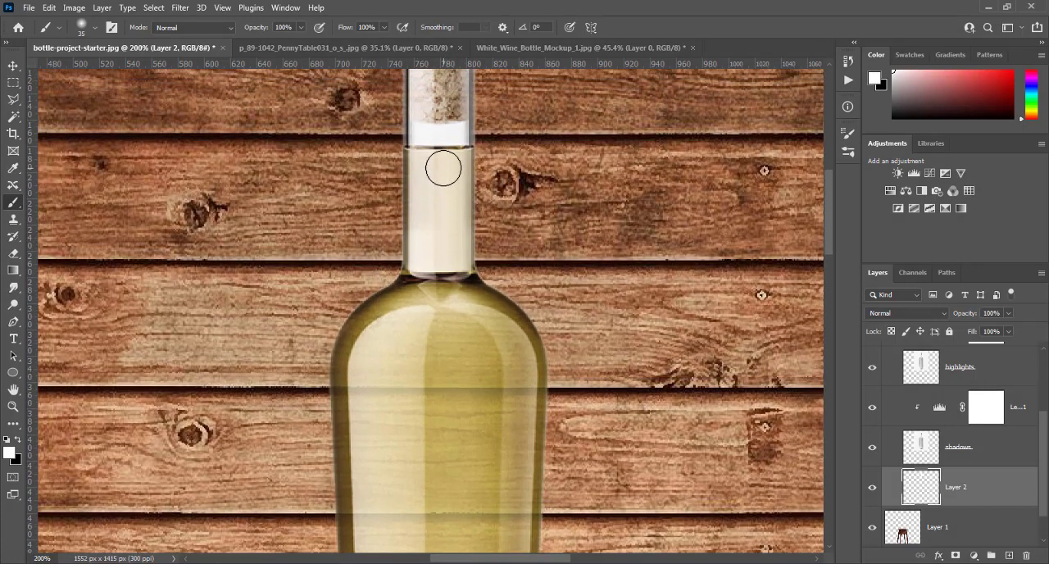
{"action": "mouse_move", "coordinate": [391, 159]}
{"action": "left_mouse_down"}
{"action": "mouse_move", "coordinate": [429, 170]}
{"action": "mouse_move", "coordinate": [406, 189]}
{"action": "mouse_move", "coordinate": [461, 191]}
{"action": "mouse_move", "coordinate": [420, 202]}
{"action": "mouse_move", "coordinate": [444, 207]}
{"action": "mouse_move", "coordinate": [429, 222]}
{"action": "mouse_move", "coordinate": [397, 226]}
{"action": "left_mouse_up"}
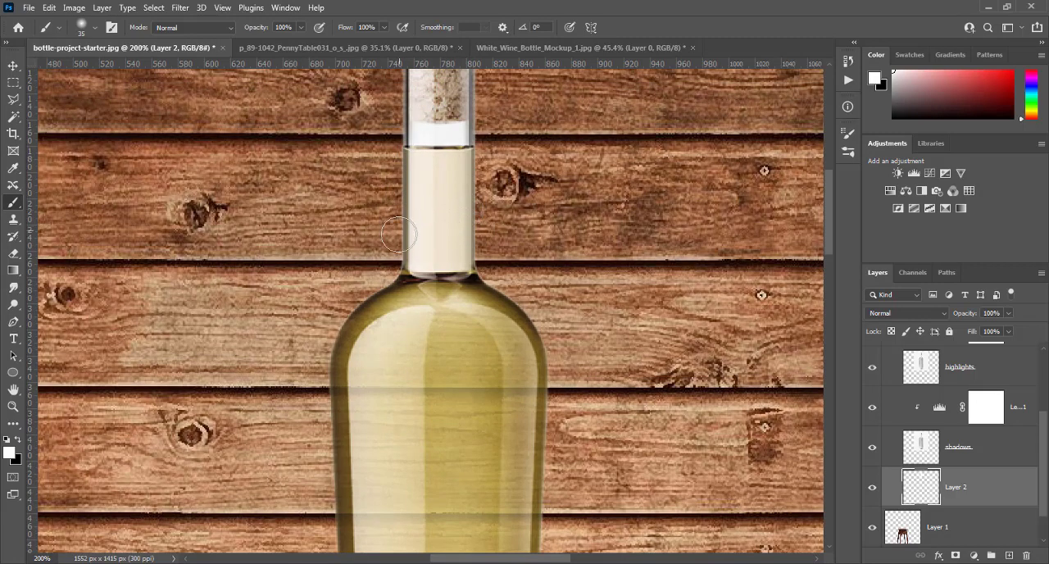
{"action": "scroll", "coordinate": [462, 396], "scroll_direction": "down", "scroll_amount": 1}
{"action": "scroll", "coordinate": [464, 396], "scroll_direction": "down", "scroll_amount": 2}
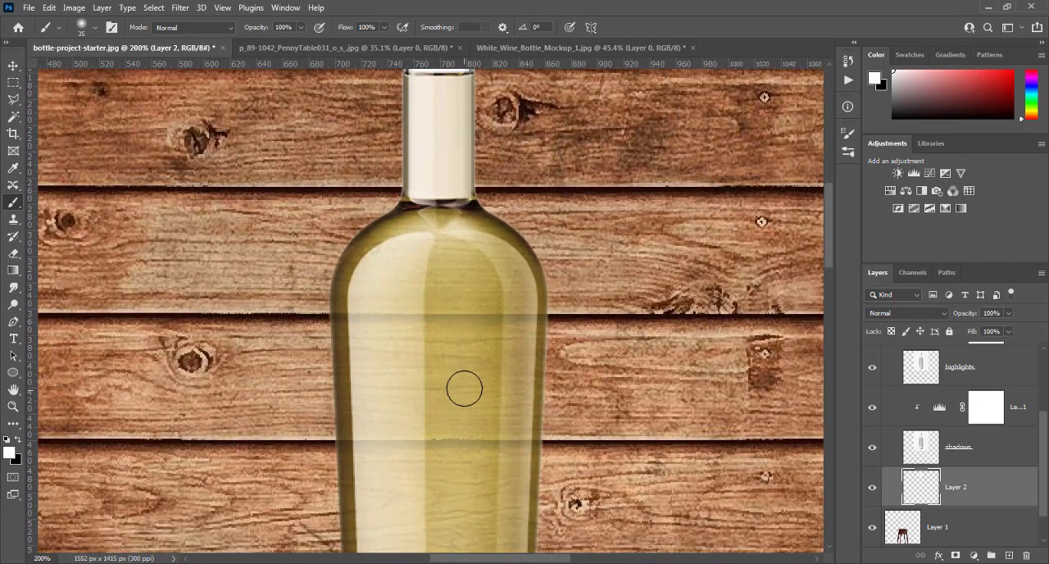
{"action": "scroll", "coordinate": [430, 338], "scroll_direction": "down", "scroll_amount": 2}
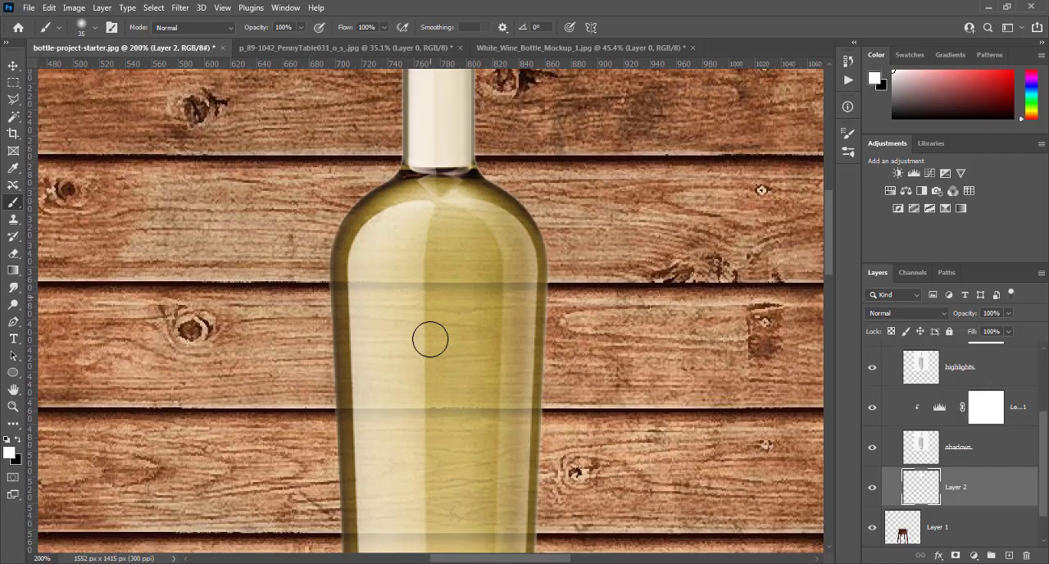
{"action": "scroll", "coordinate": [431, 338], "scroll_direction": "up", "scroll_amount": 5}
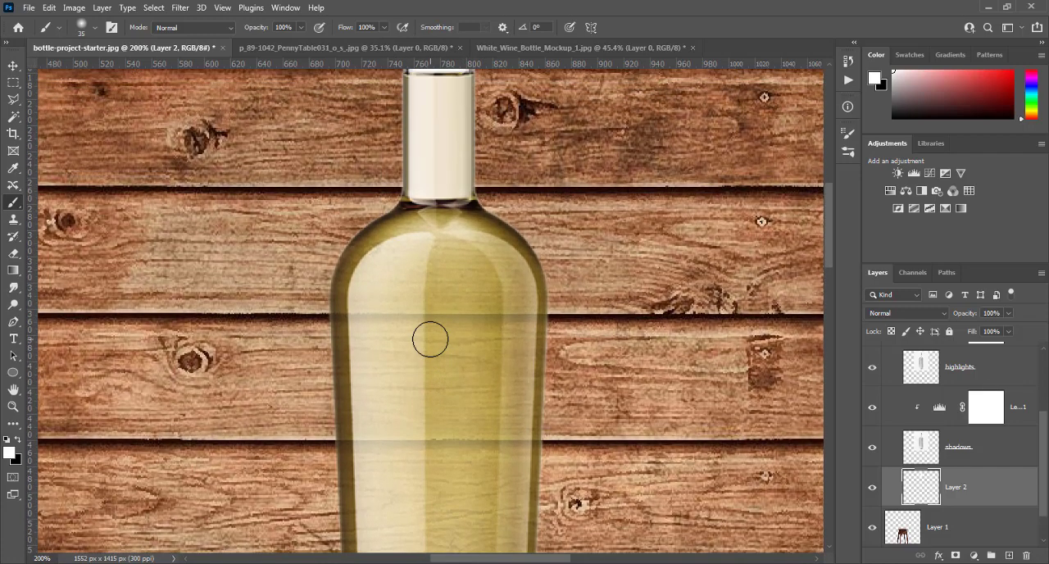
{"action": "scroll", "coordinate": [430, 338], "scroll_direction": "up", "scroll_amount": 3}
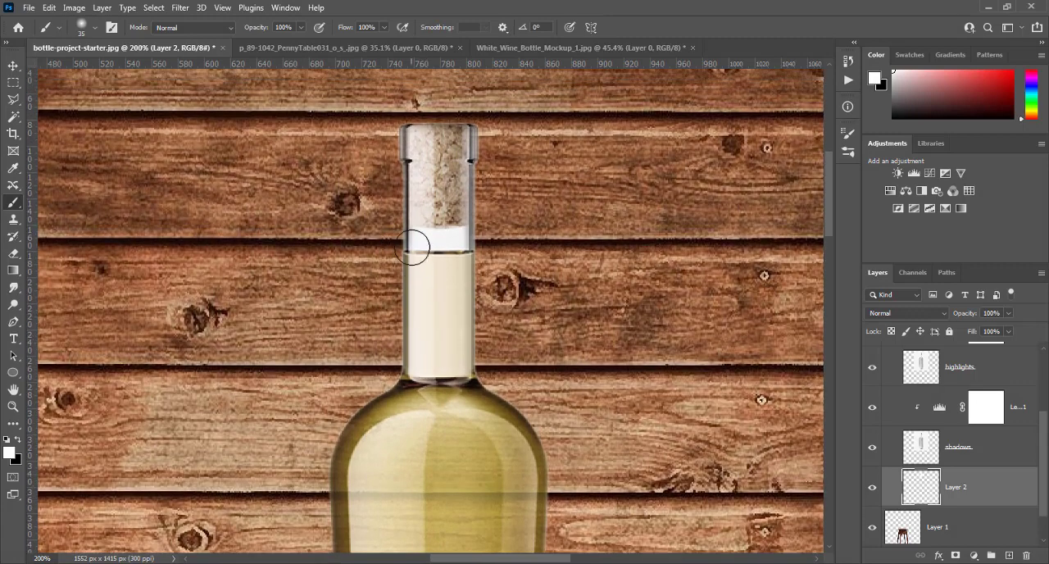
{"action": "mouse_move", "coordinate": [411, 136]}
{"action": "left_mouse_down"}
{"action": "mouse_move", "coordinate": [410, 204]}
{"action": "mouse_move", "coordinate": [421, 136]}
{"action": "mouse_move", "coordinate": [467, 136]}
{"action": "mouse_move", "coordinate": [457, 238]}
{"action": "mouse_move", "coordinate": [444, 221]}
{"action": "mouse_move", "coordinate": [439, 131]}
{"action": "mouse_move", "coordinate": [425, 147]}
{"action": "mouse_move", "coordinate": [441, 273]}
{"action": "mouse_move", "coordinate": [438, 283]}
{"action": "mouse_move", "coordinate": [425, 276]}
{"action": "mouse_move", "coordinate": [421, 257]}
{"action": "mouse_move", "coordinate": [403, 358]}
{"action": "mouse_move", "coordinate": [466, 361]}
{"action": "mouse_move", "coordinate": [442, 366]}
{"action": "mouse_move", "coordinate": [411, 358]}
{"action": "mouse_move", "coordinate": [459, 355]}
{"action": "left_mouse_up"}
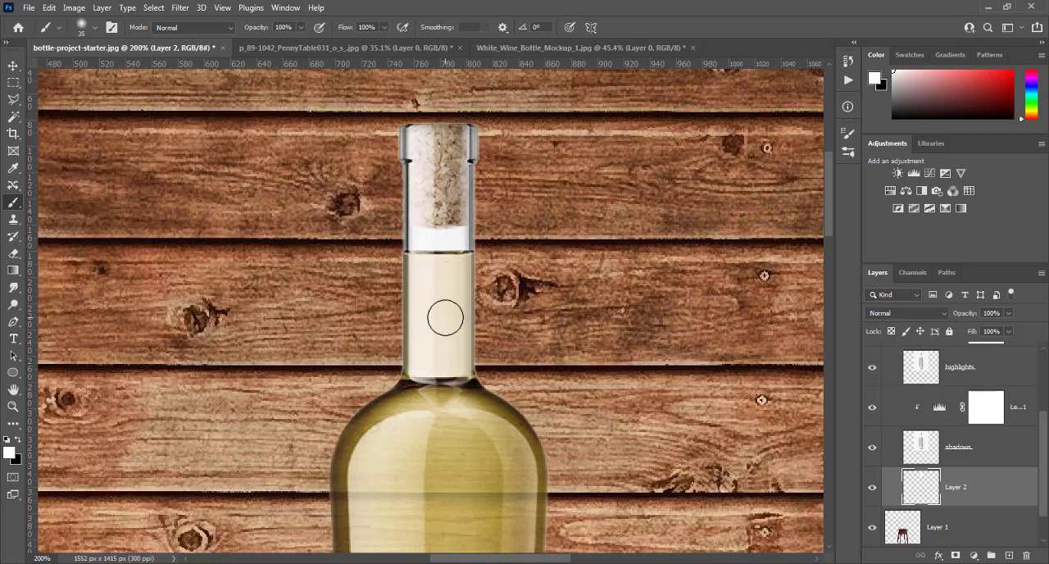
{"action": "key", "text": "ctrl+0"}
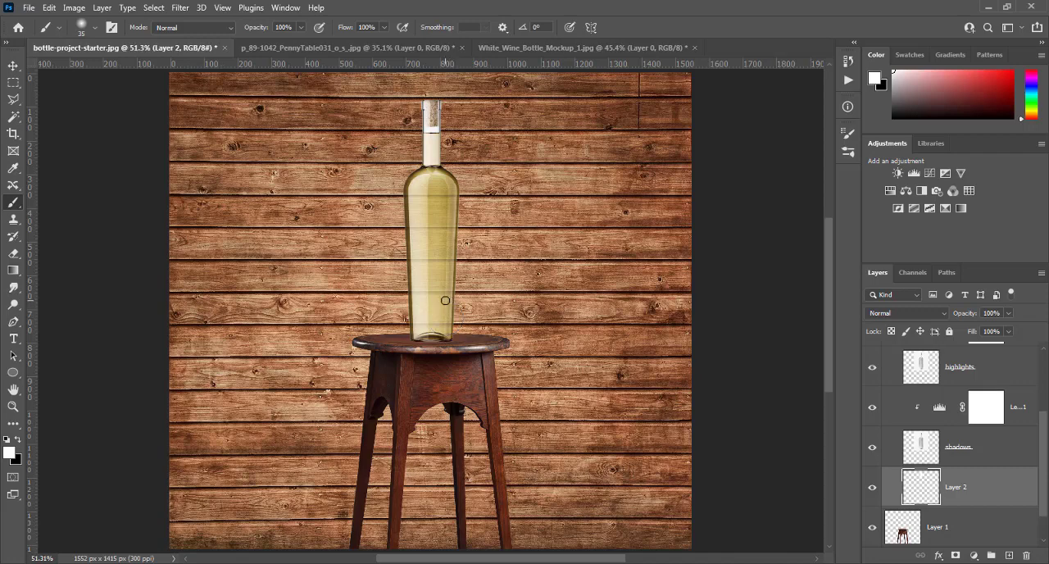
{"action": "key", "text": "ctrl+1"}
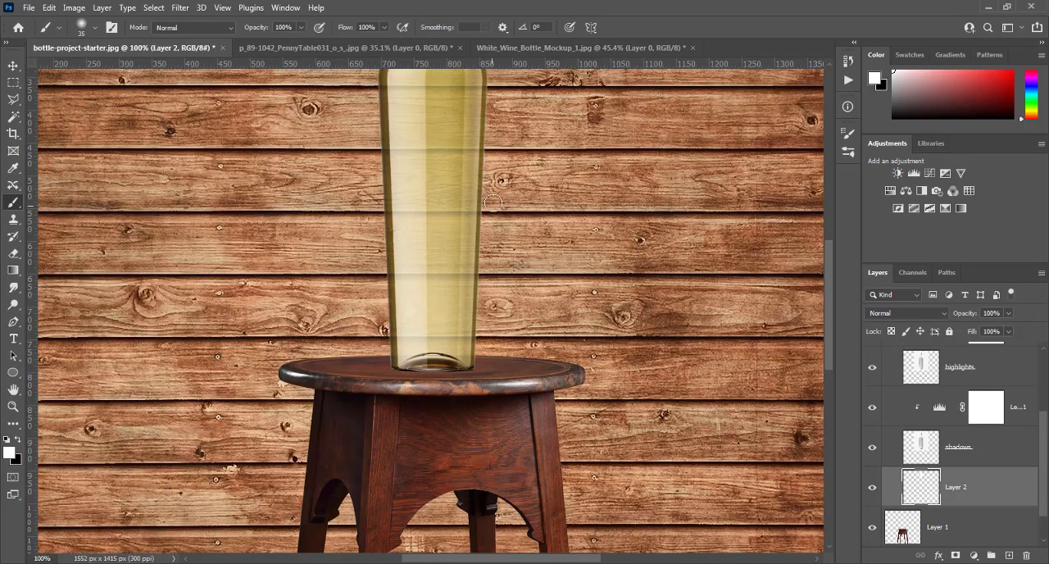
{"action": "left_click_drag", "start_coordinate": [498, 178], "coordinate": [487, 347]}
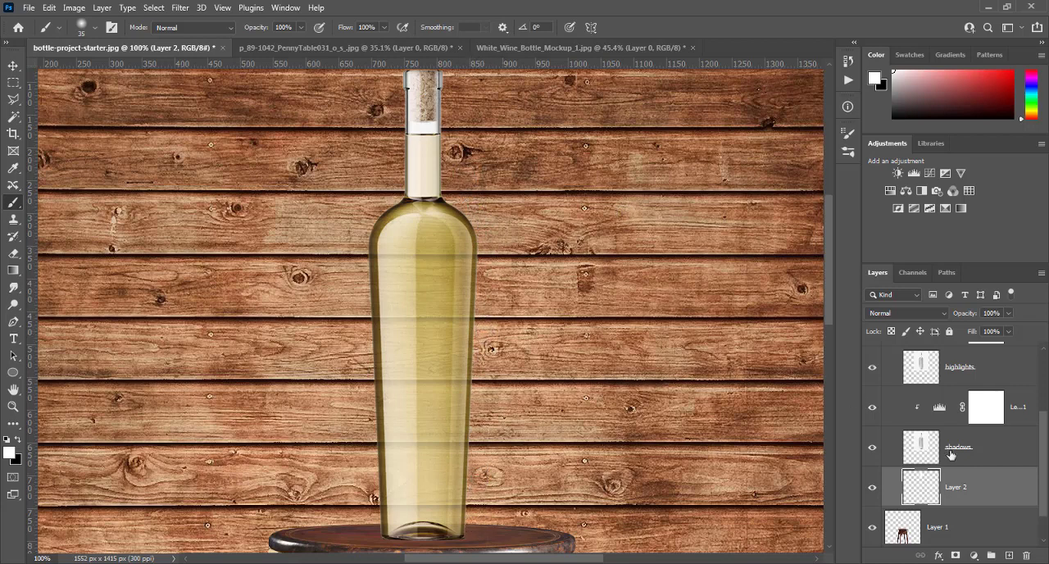
- Collapse Group 1, then create a new group between it and the stool layer with an empty layer inside
{"action": "scroll", "coordinate": [953, 457], "scroll_direction": "up", "scroll_amount": 3}
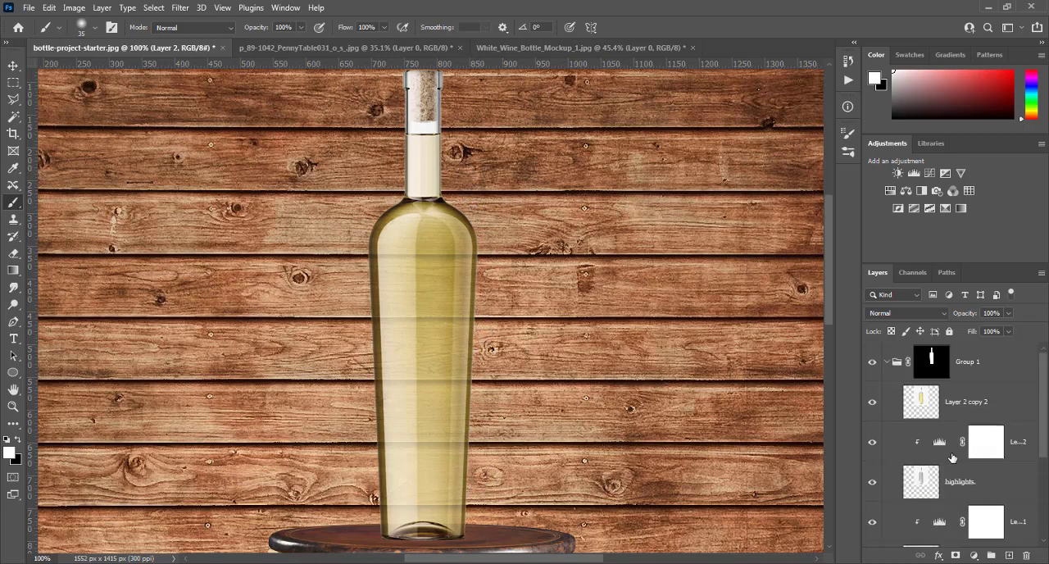
{"action": "left_click", "coordinate": [889, 363]}
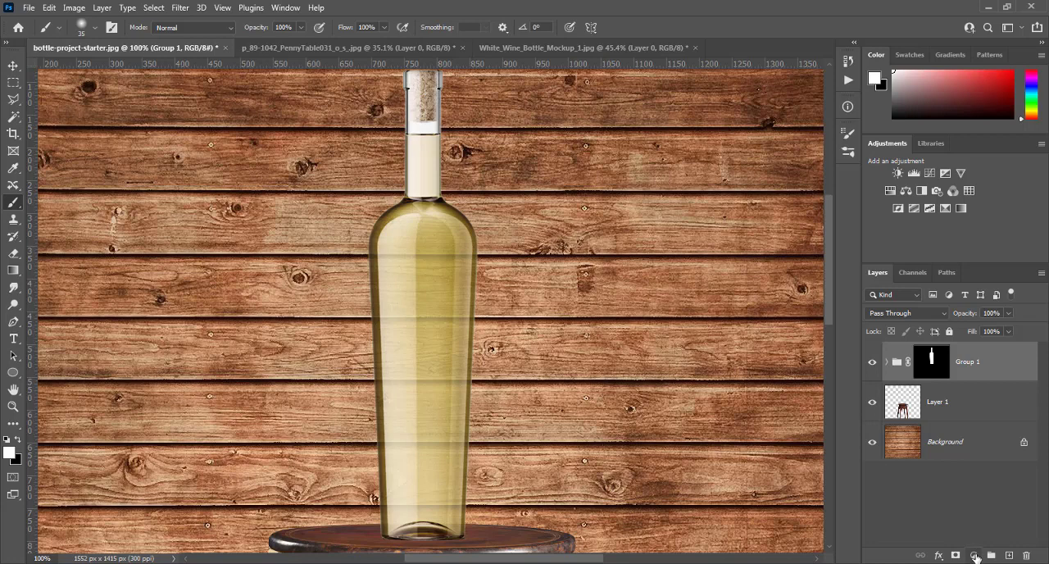
{"action": "left_click", "coordinate": [990, 557]}
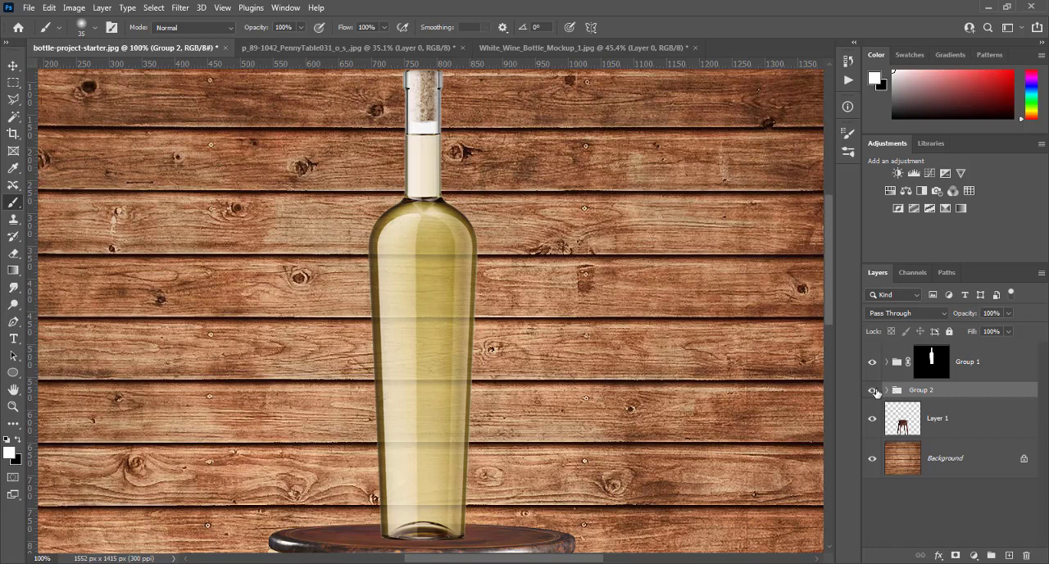
{"action": "left_click", "coordinate": [887, 392]}
{"action": "left_click", "coordinate": [1010, 557]}
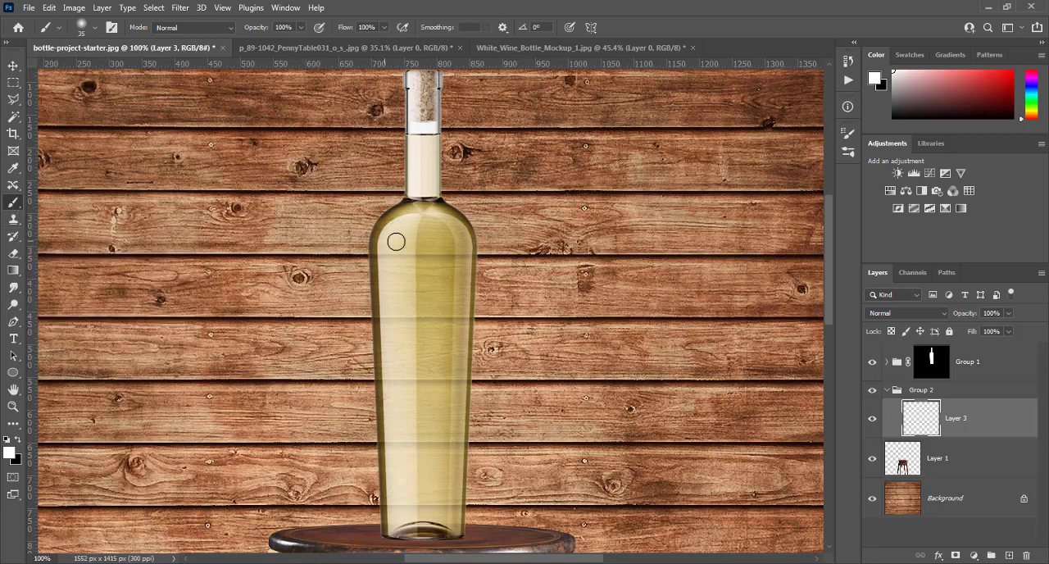
- Sample a tan colour from the bottle's edge, paint it down the bottle's right side on Layer 3, and set that layer to Color Dodge
{"action": "left_click", "coordinate": [471, 228], "text": "alt"}
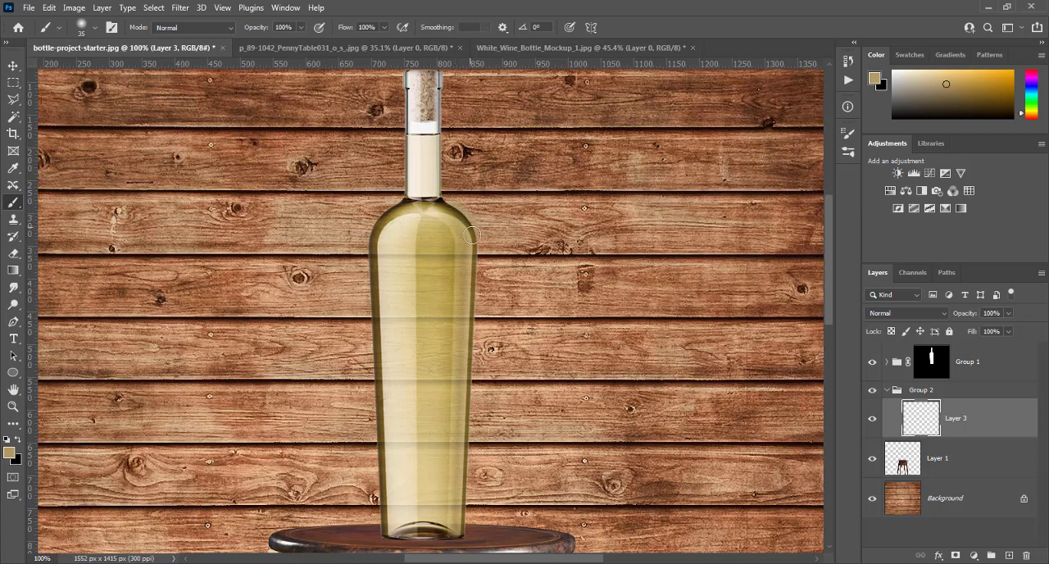
{"action": "mouse_move", "coordinate": [474, 248]}
{"action": "left_mouse_down"}
{"action": "mouse_move", "coordinate": [477, 268]}
{"action": "mouse_move", "coordinate": [469, 235]}
{"action": "left_mouse_up"}
{"action": "left_click", "coordinate": [462, 530], "text": "shift"}
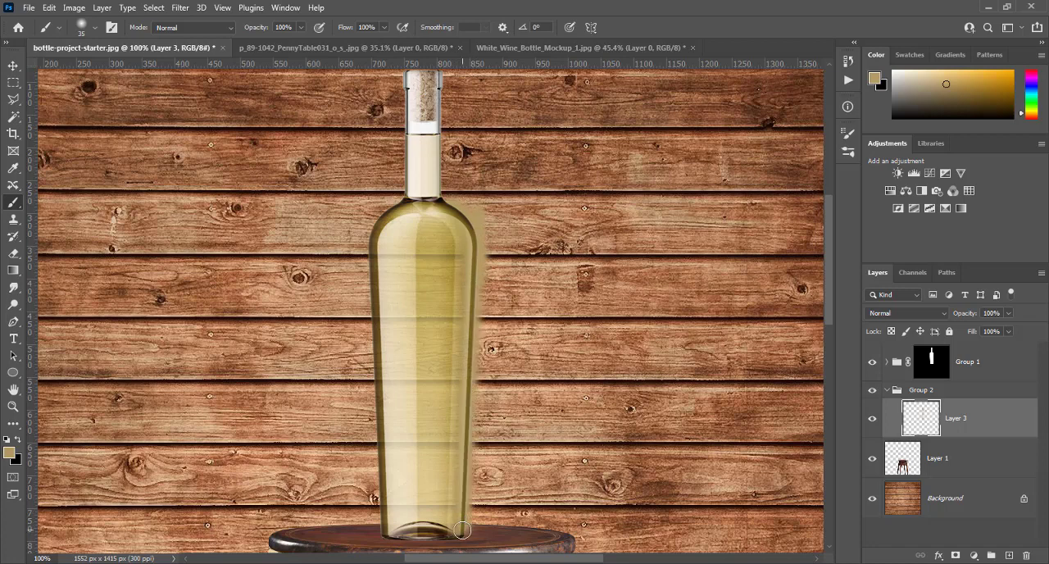
{"action": "left_click", "coordinate": [887, 312]}
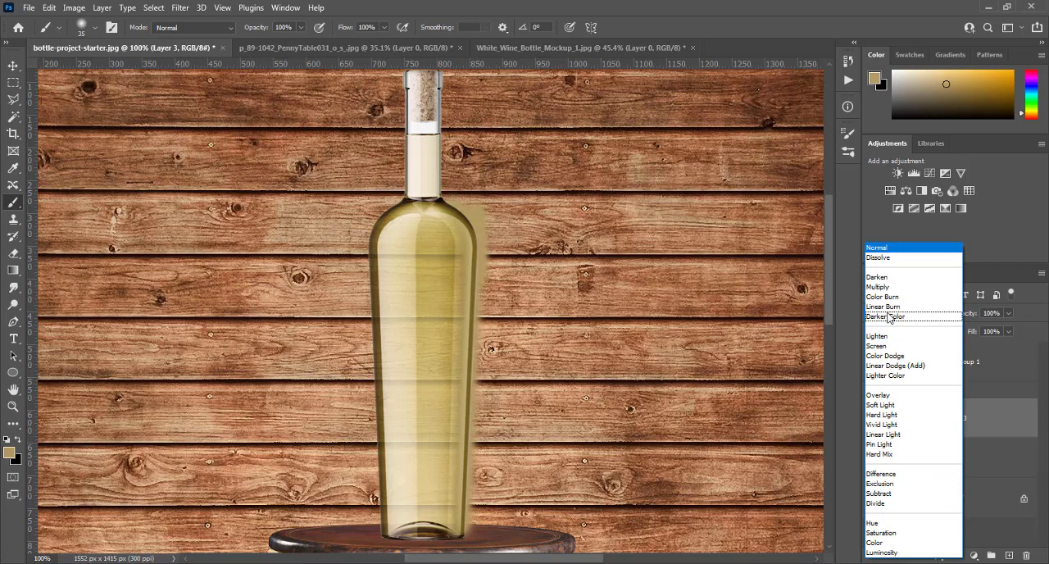
{"action": "left_click", "coordinate": [891, 358]}
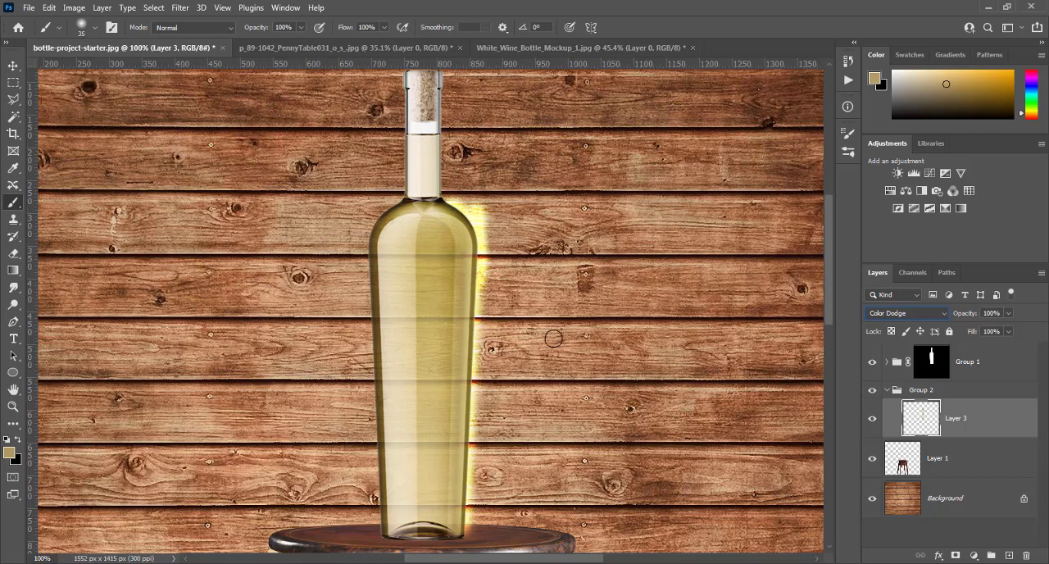
- Copy Group 1's bottle mask onto Group 2 in inverted form and make Layer 3 the active layer
{"action": "left_click", "coordinate": [933, 363]}
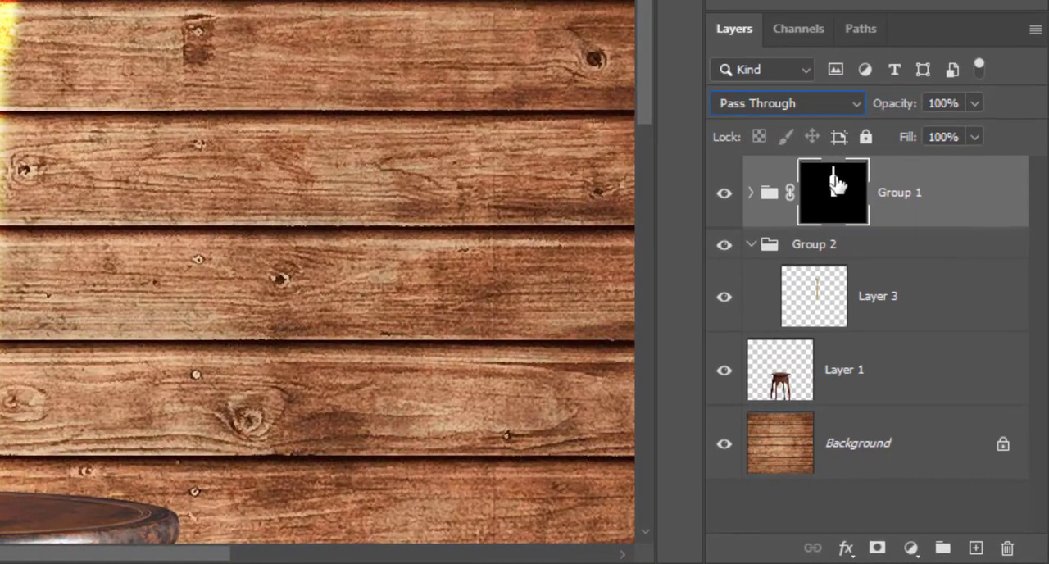
{"action": "key", "text": "ctrl+shift"}
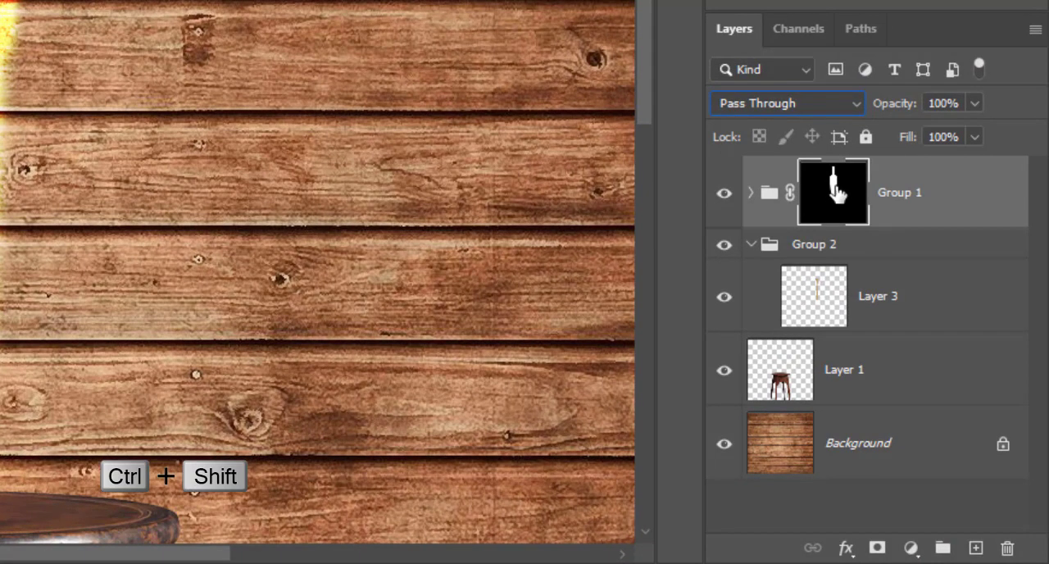
{"action": "left_click_drag", "start_coordinate": [836, 194], "coordinate": [836, 250]}
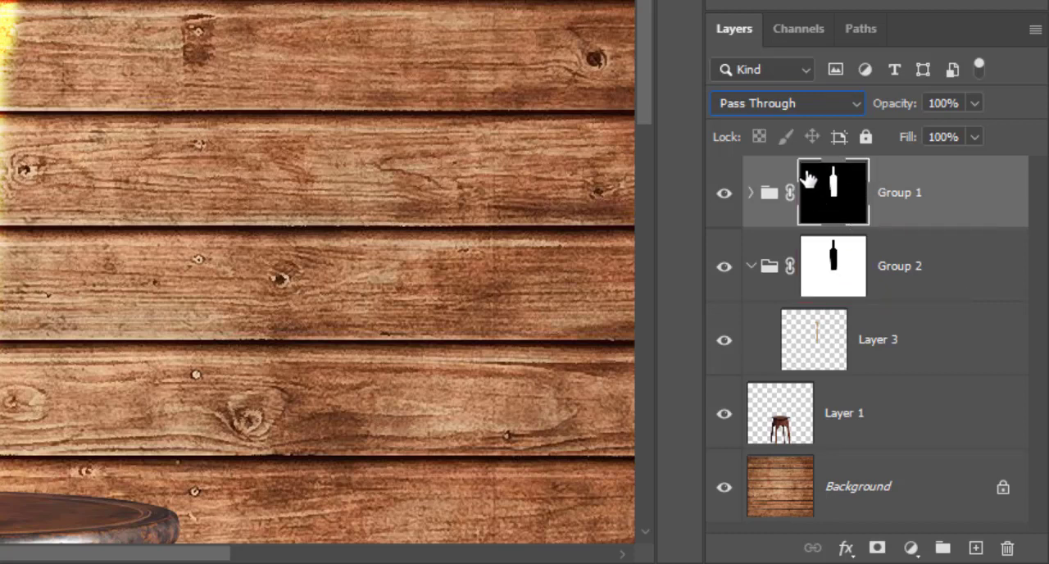
{"action": "left_click", "coordinate": [833, 271]}
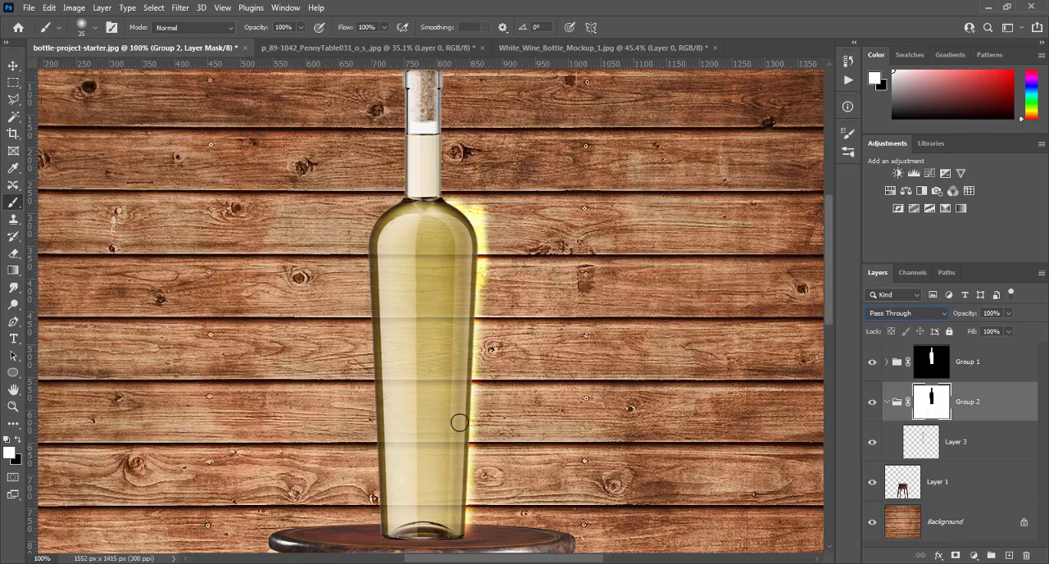
{"action": "left_click", "coordinate": [923, 443]}
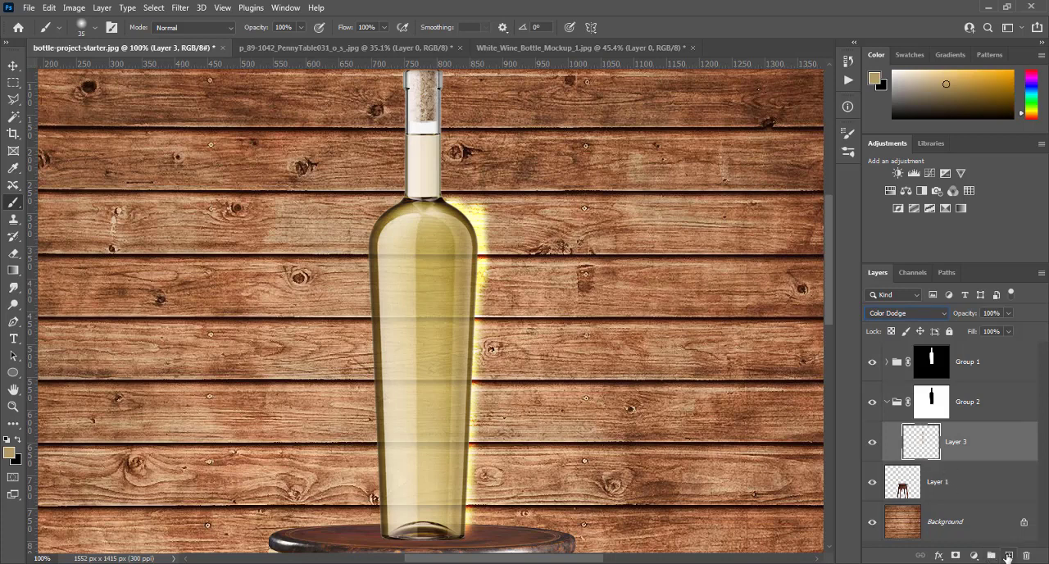
- Add a new layer above Layer 3 in Group 2, fill it with black within Group 1's bottle-mask selection, and deselect
{"action": "left_click", "coordinate": [1008, 557]}
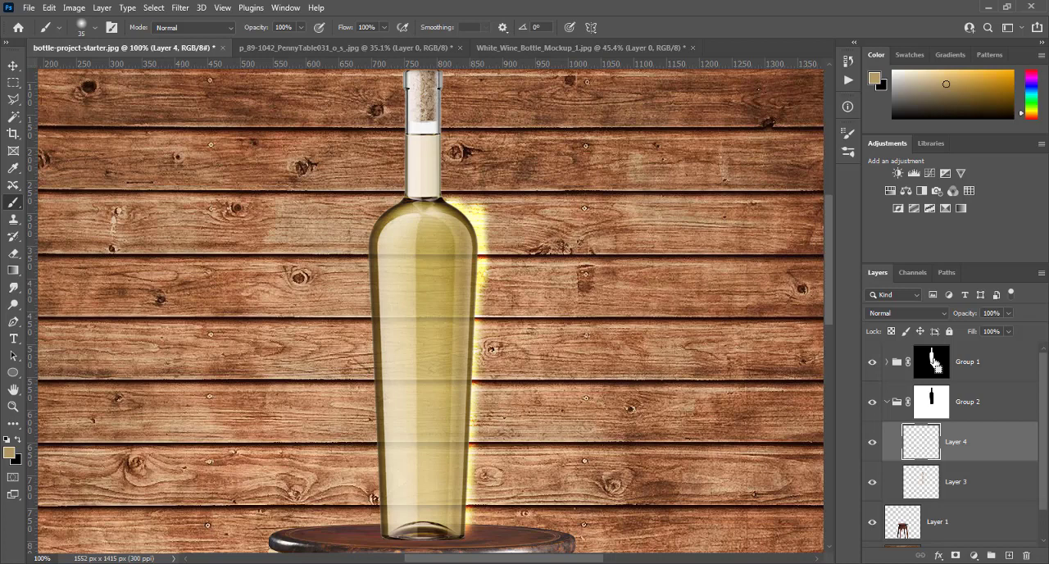
{"action": "left_click", "coordinate": [935, 364], "text": "ctrl"}
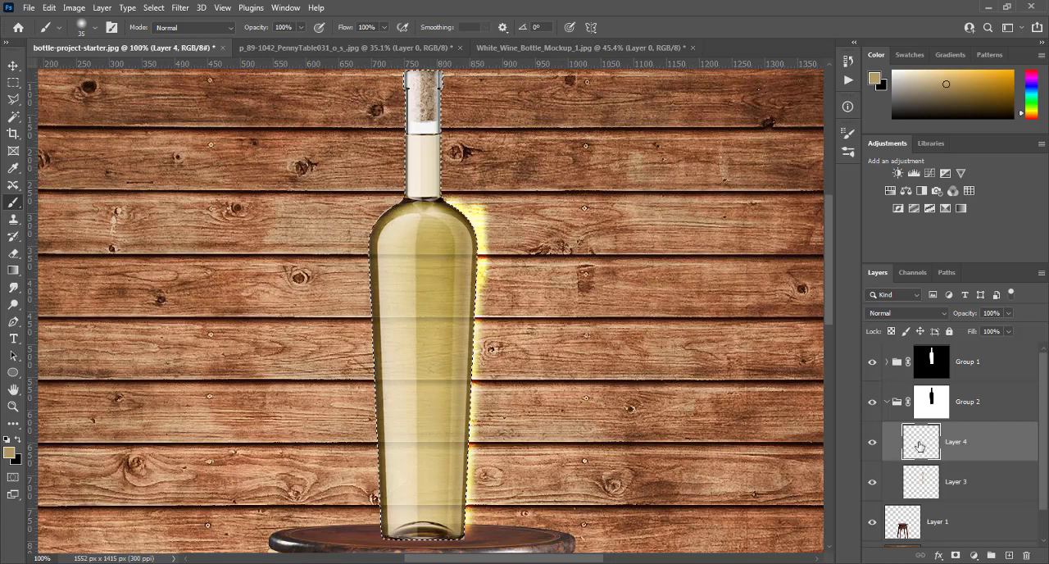
{"action": "key", "text": "d"}
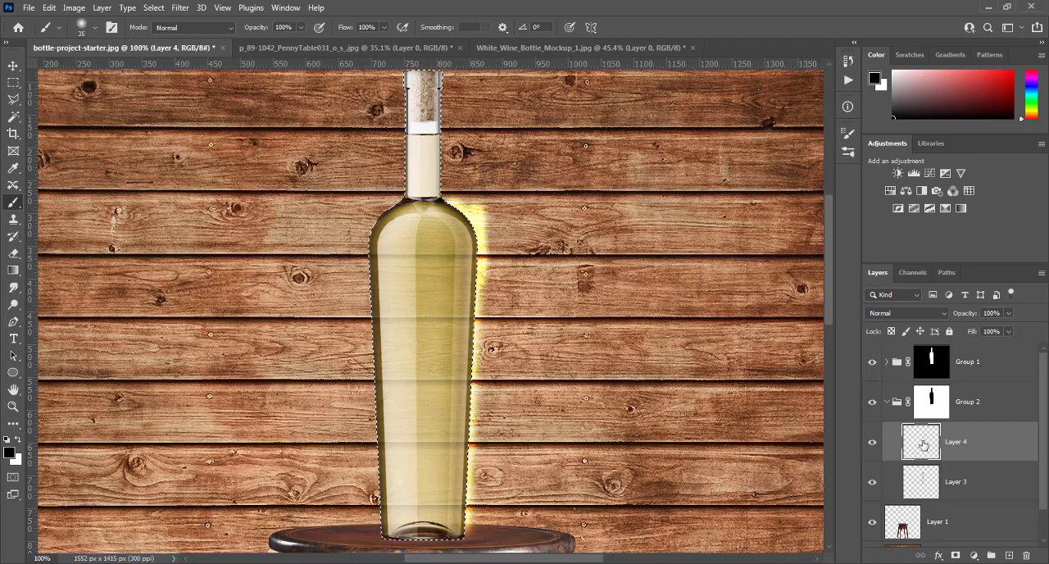
{"action": "key", "text": "alt+BackSpace"}
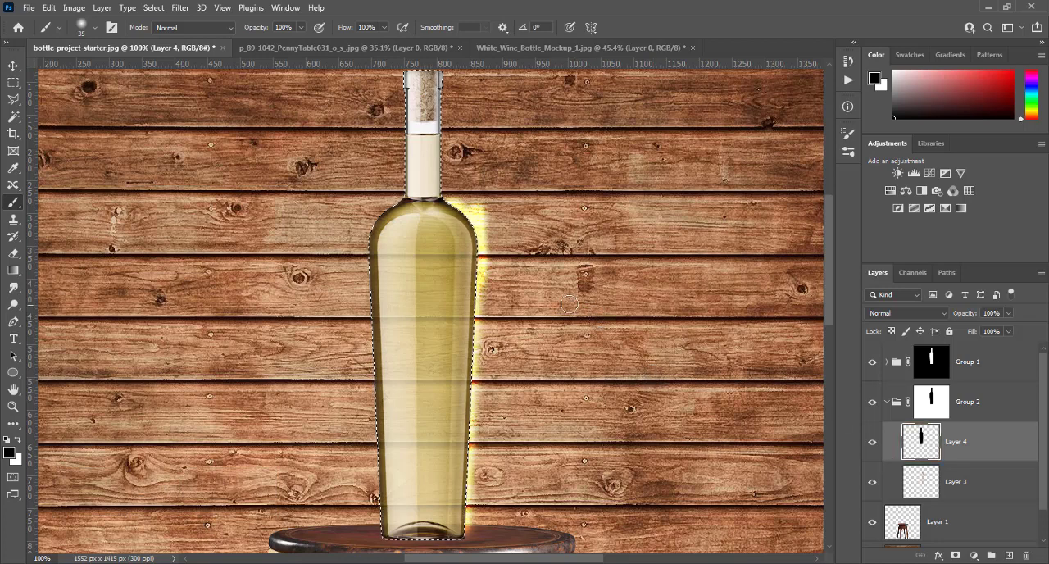
{"action": "key", "text": "z"}
{"action": "left_click_drag", "start_coordinate": [569, 303], "coordinate": [591, 296]}
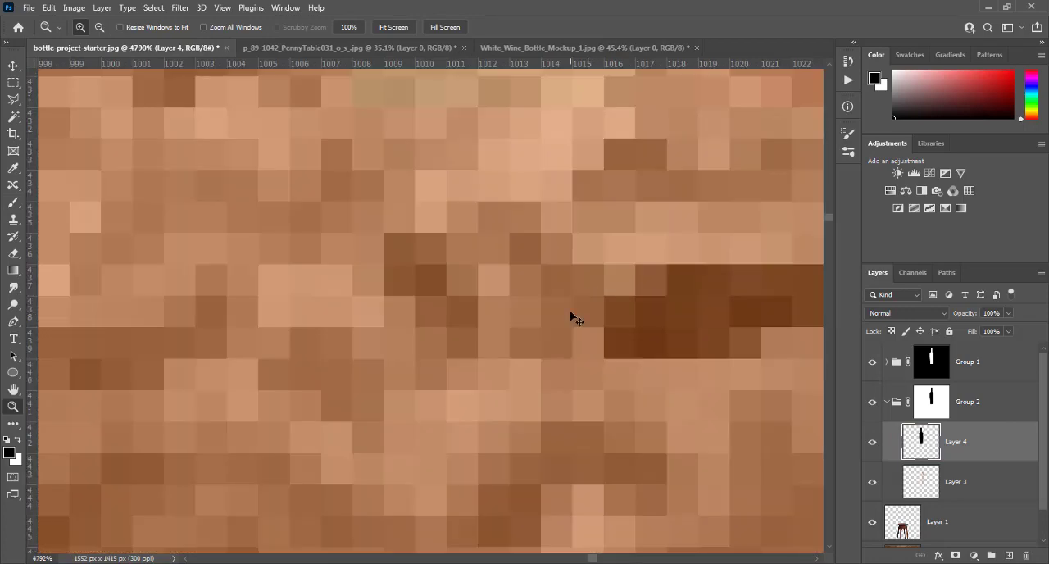
{"action": "key", "text": "ctrl+0"}
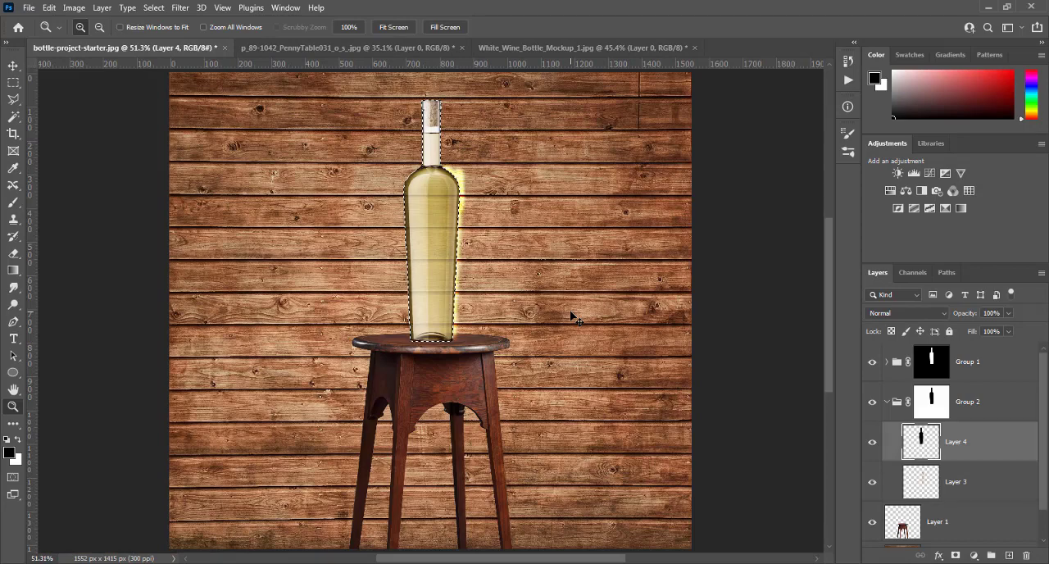
{"action": "key", "text": "ctrl+plus"}
{"action": "scroll", "coordinate": [571, 312], "scroll_direction": "up", "scroll_amount": 3}
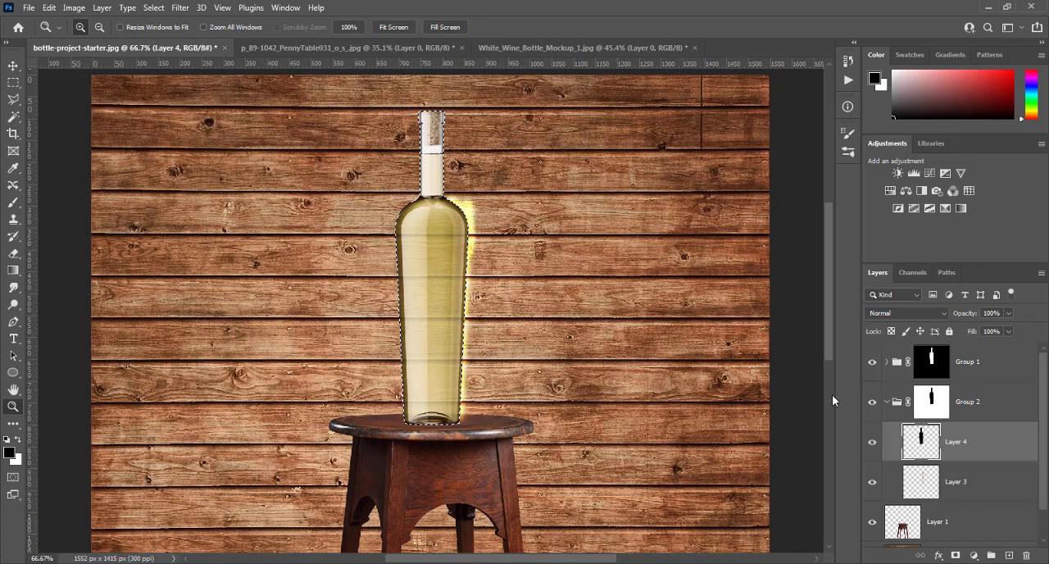
{"action": "key", "text": "ctrl+d"}
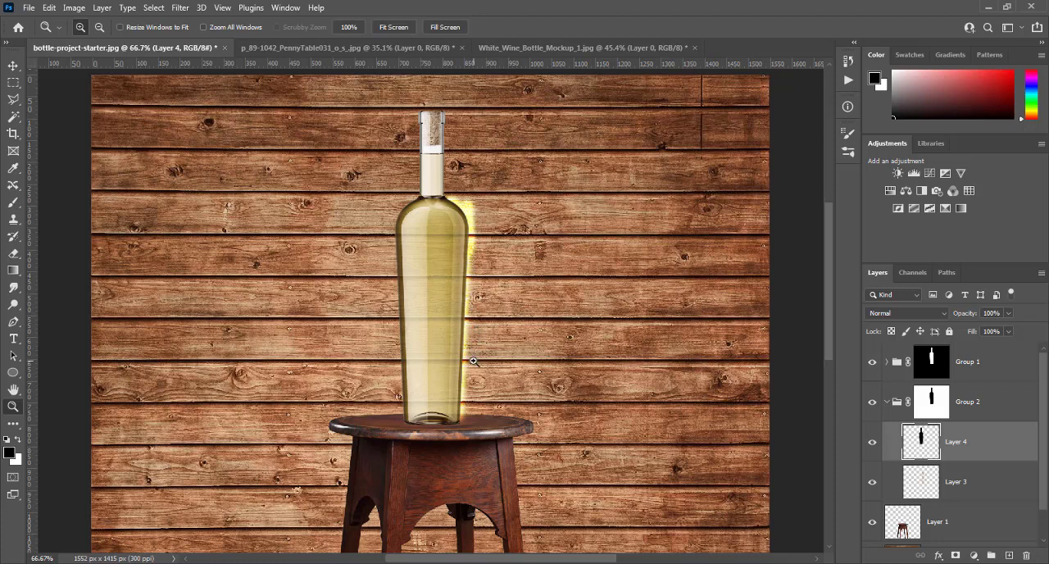
{"action": "left_click", "coordinate": [182, 9]}
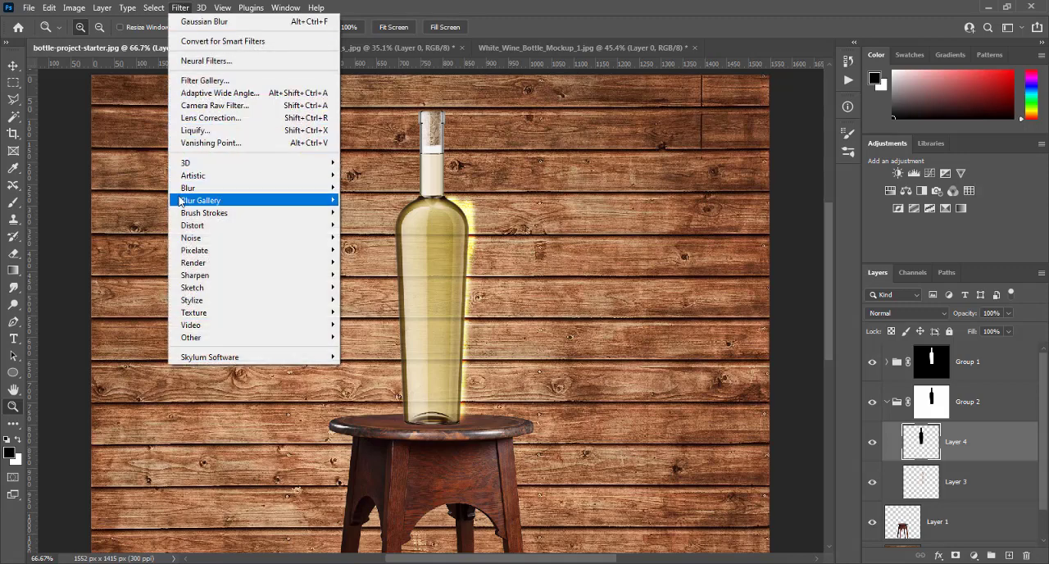
{"action": "mouse_move", "coordinate": [179, 201]}
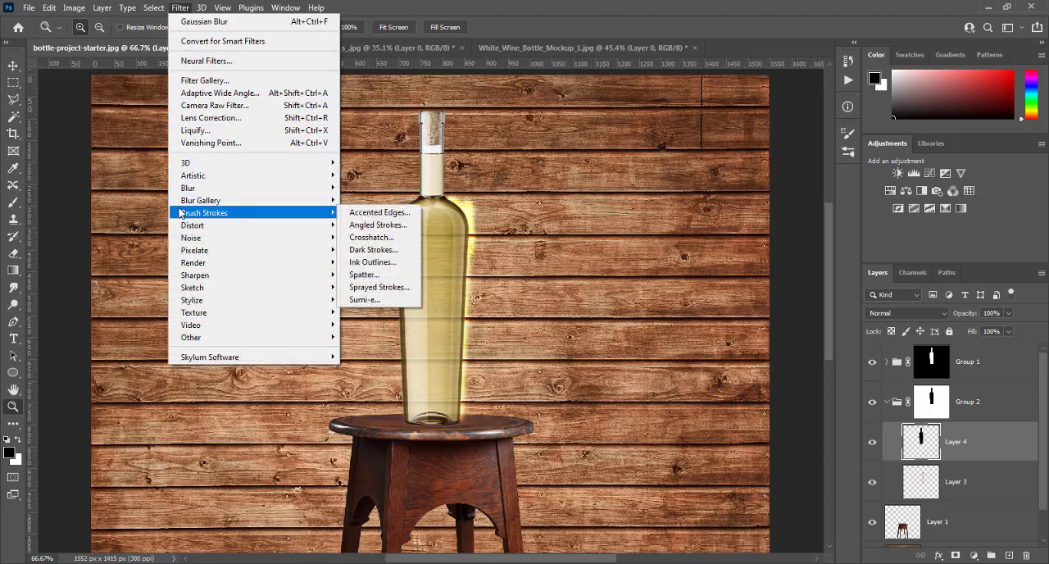
{"action": "mouse_move", "coordinate": [341, 190]}
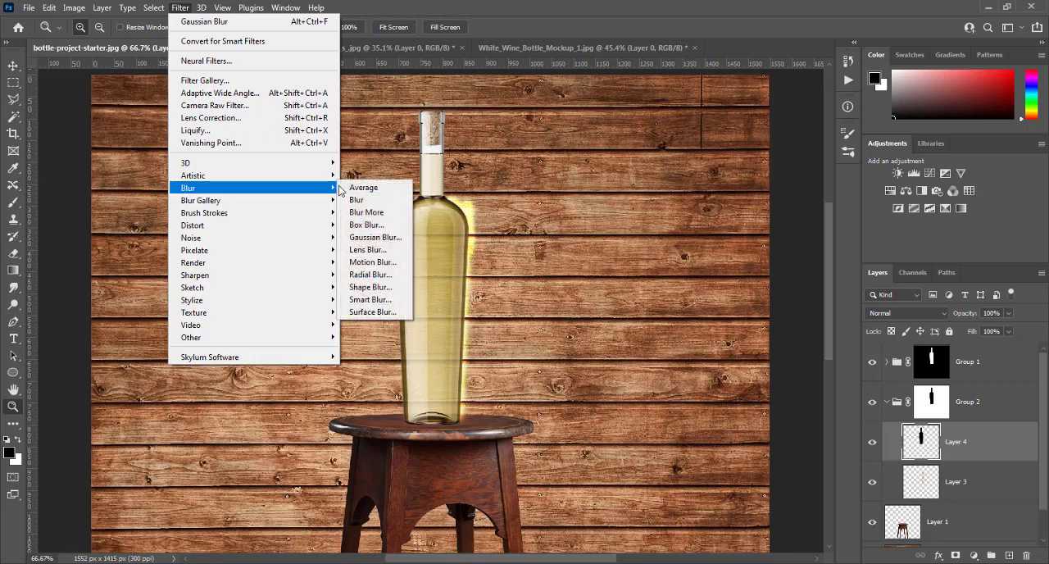
{"action": "left_click", "coordinate": [373, 237]}
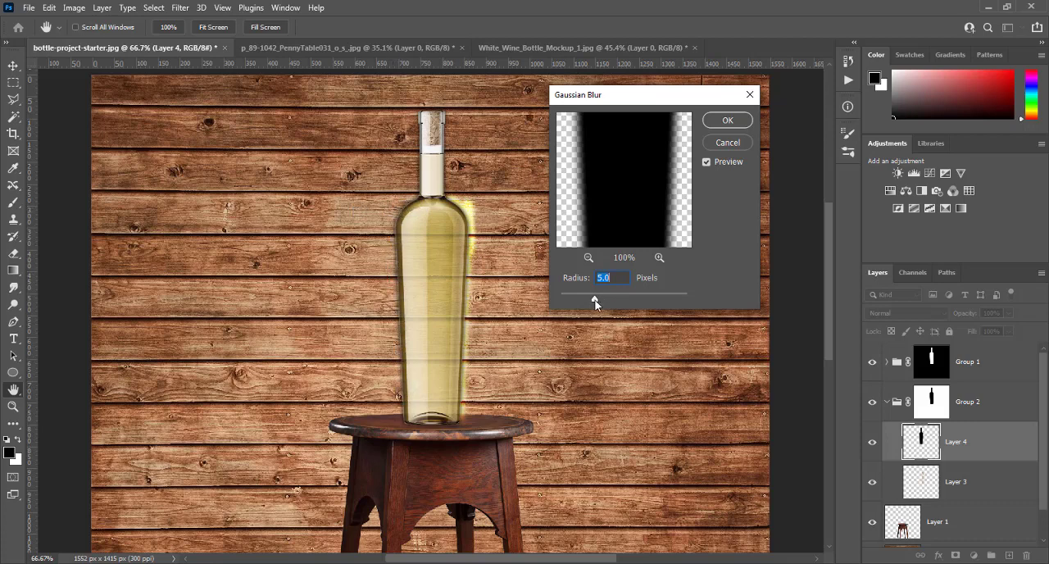
{"action": "left_click_drag", "start_coordinate": [597, 299], "coordinate": [609, 300]}
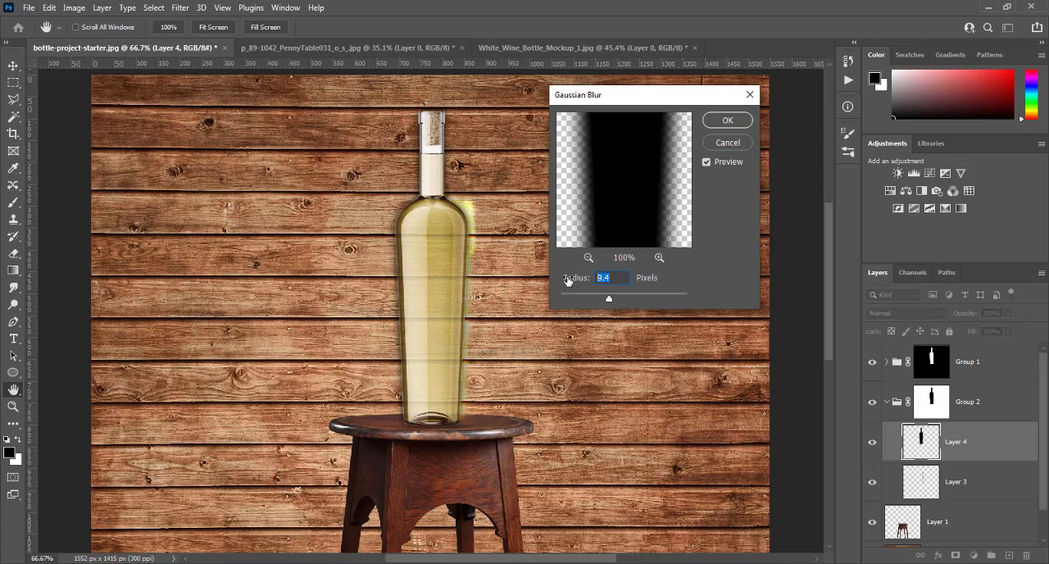
{"action": "type", "text": "5"}
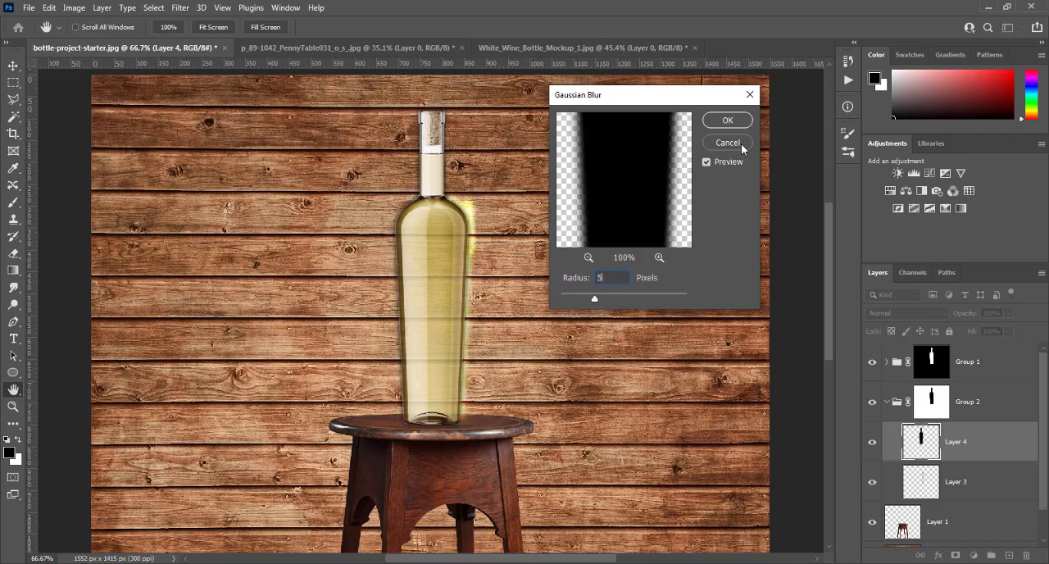
{"action": "left_click", "coordinate": [741, 144]}
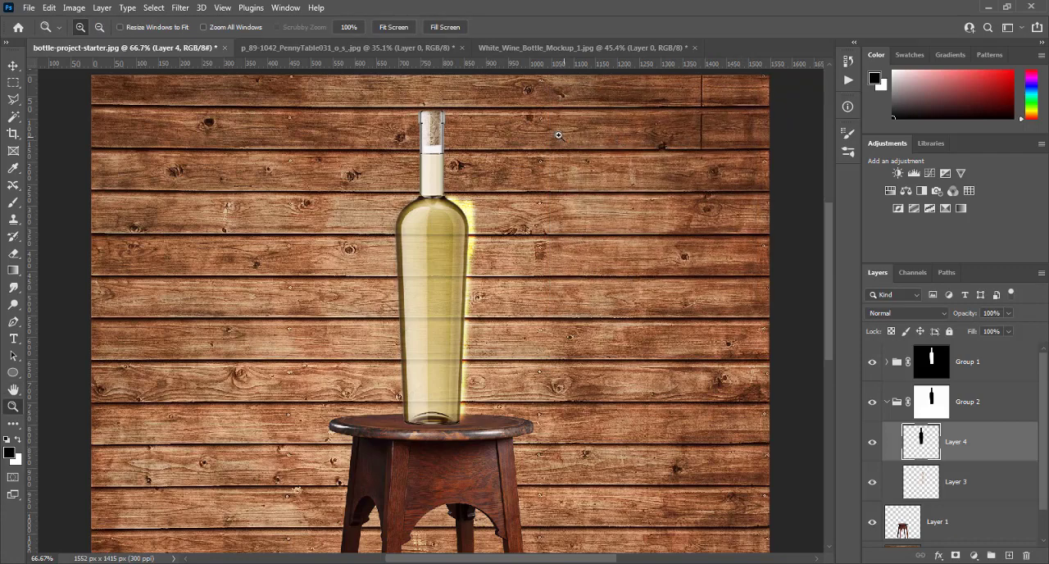
- Start a Path Blur on Layer 4's black bottle shape and turn off Centered Blur
{"action": "left_click", "coordinate": [180, 8]}
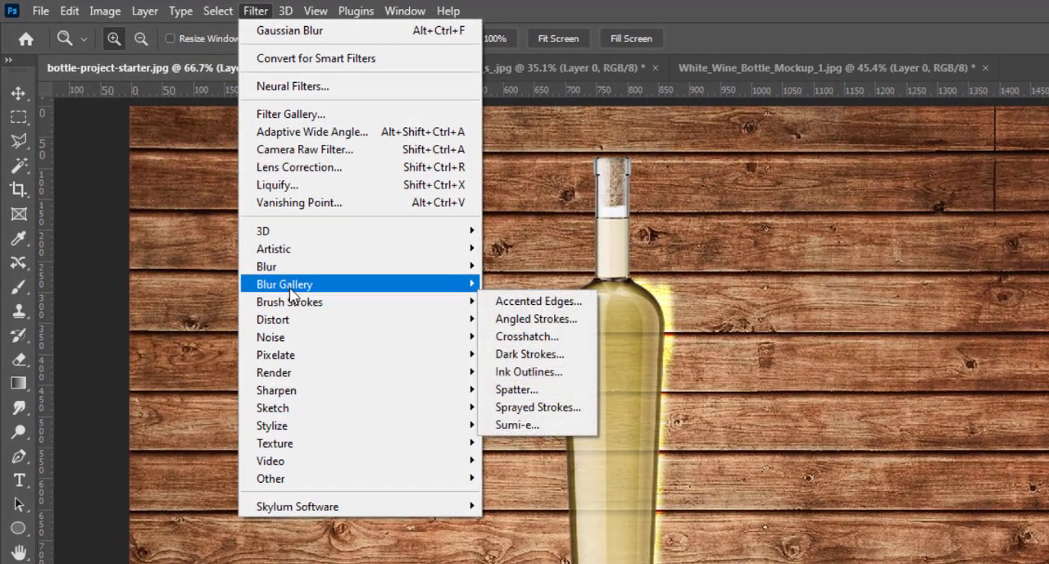
{"action": "mouse_move", "coordinate": [291, 294]}
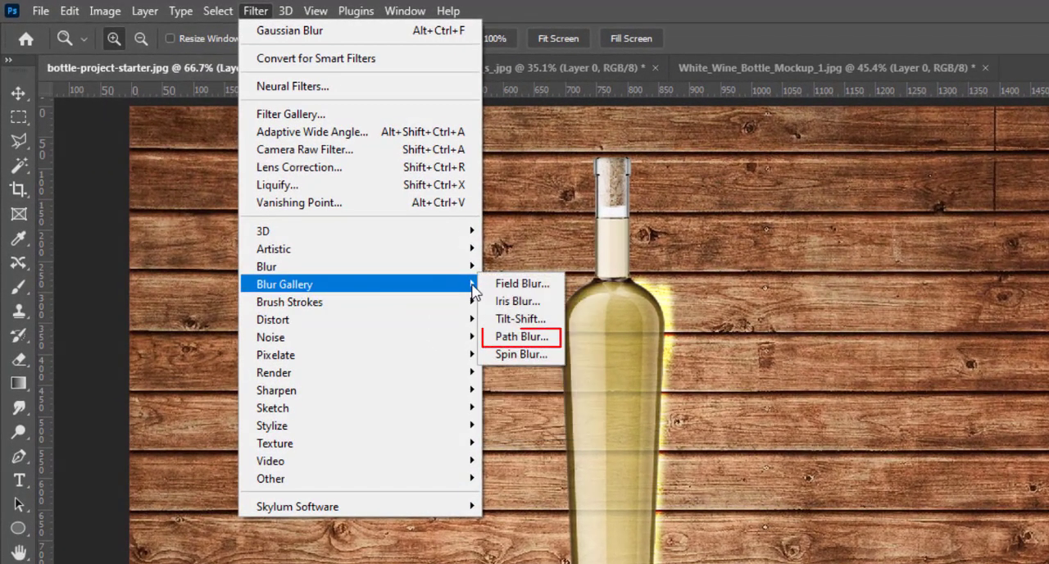
{"action": "left_click", "coordinate": [523, 337]}
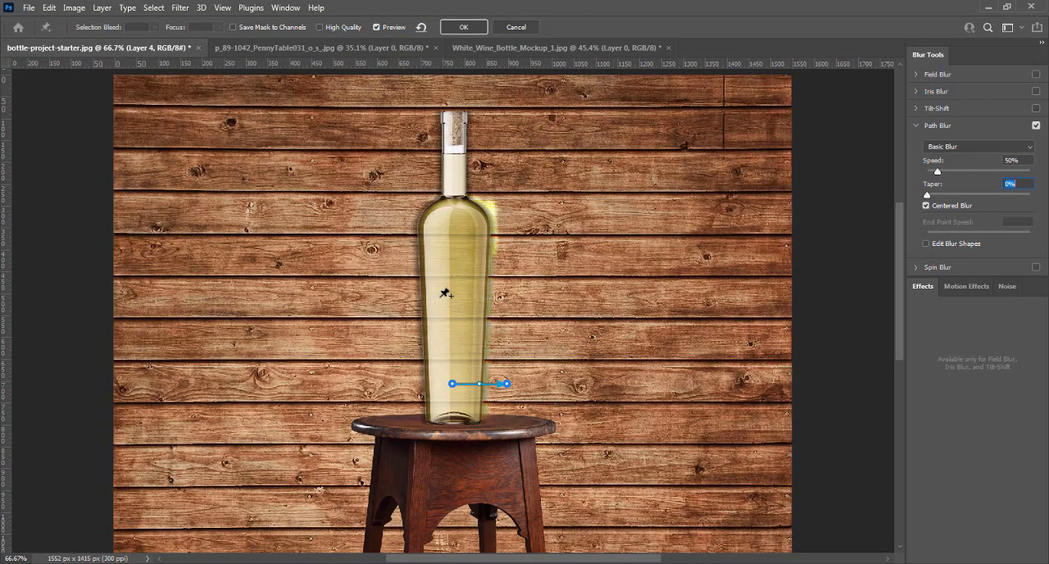
{"action": "key", "text": "ctrl+plus"}
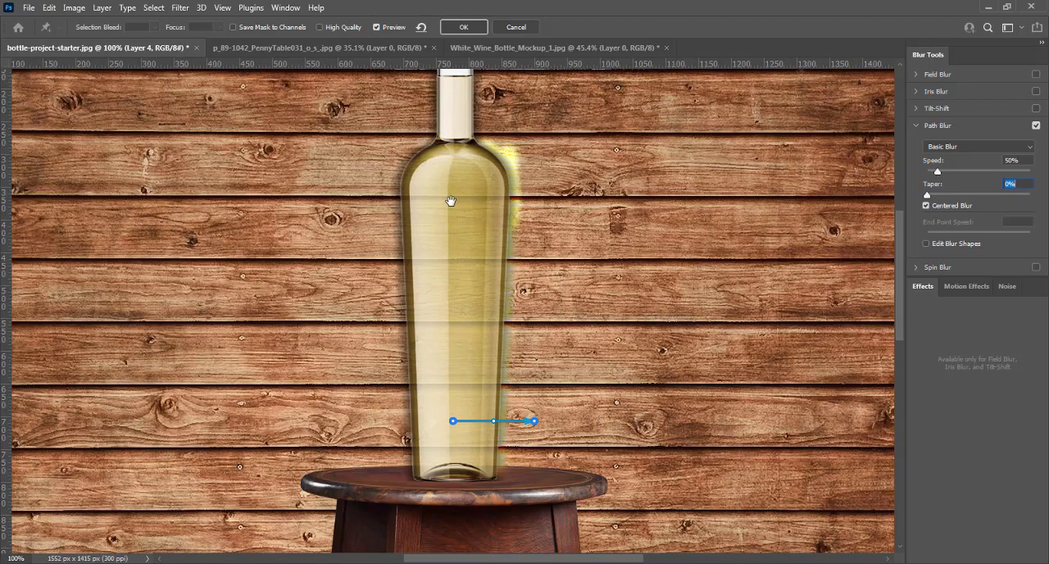
{"action": "left_click_drag", "start_coordinate": [454, 197], "coordinate": [407, 249]}
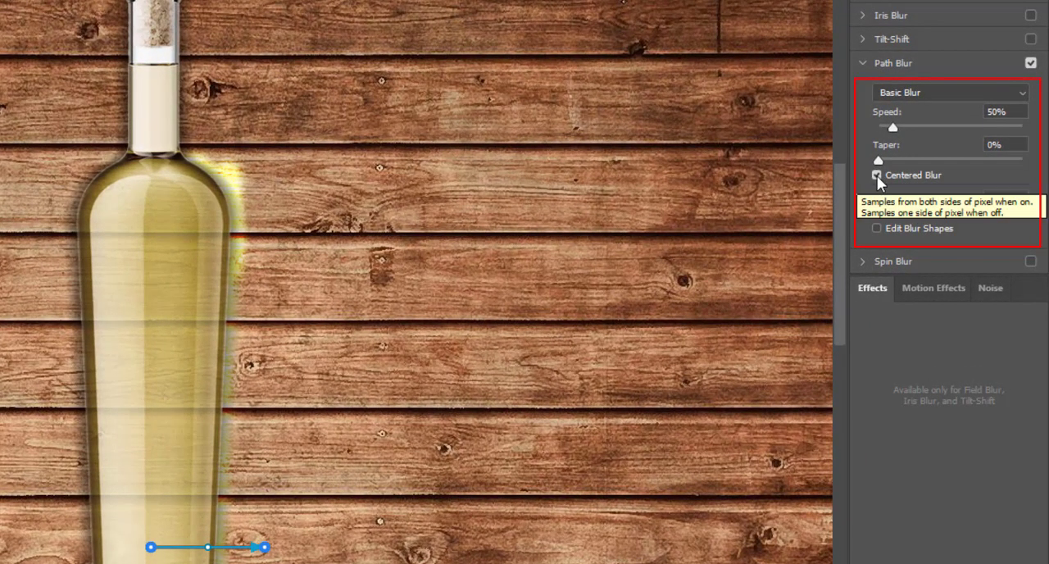
{"action": "left_click", "coordinate": [877, 175]}
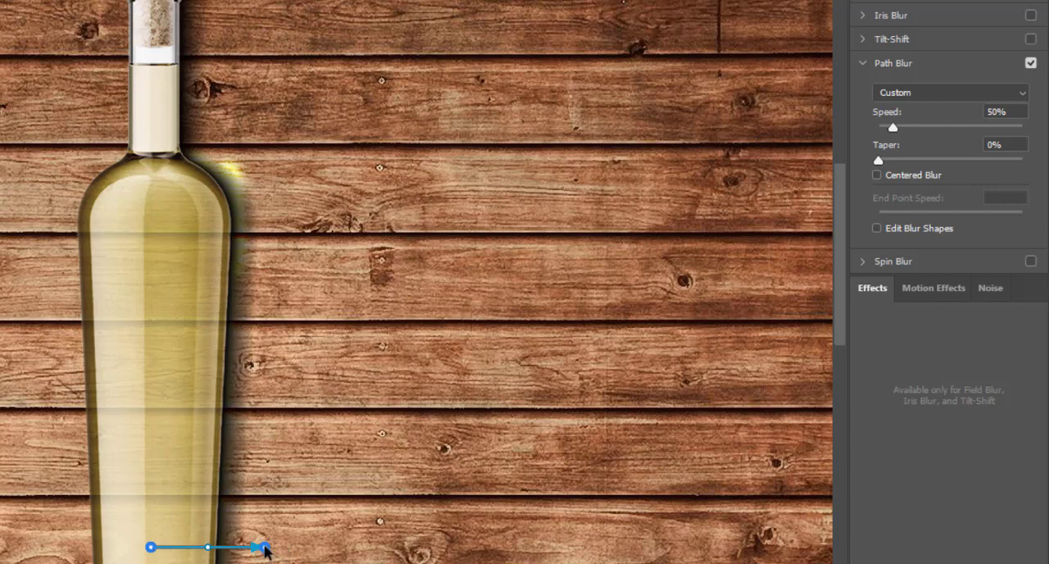
- Lengthen the blur path to the right, set Speed to 80%, Taper to 6% and End Point Speed to 68 px, and apply the Path Blur
{"action": "left_click_drag", "start_coordinate": [264, 548], "coordinate": [336, 544]}
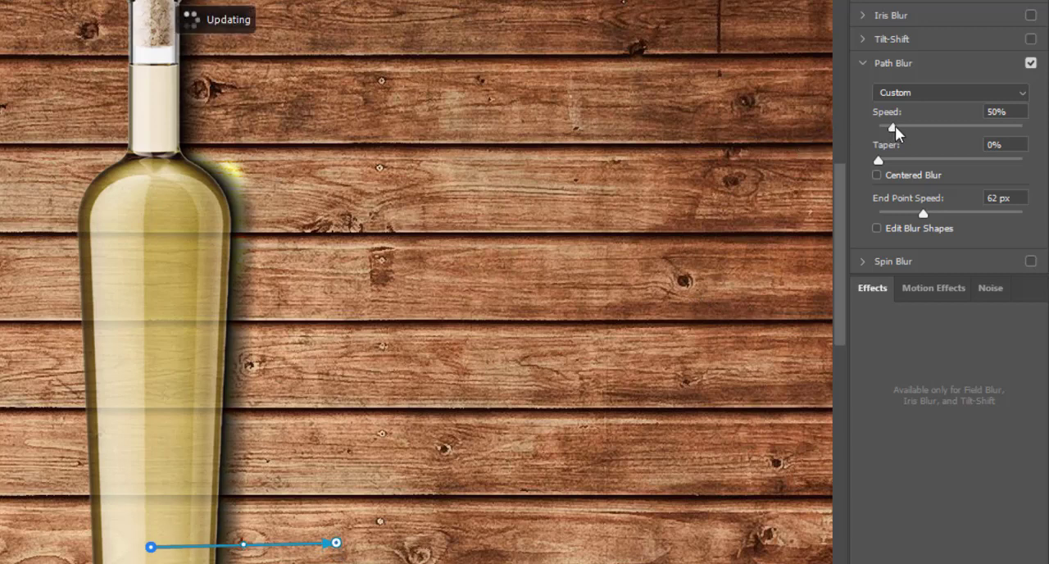
{"action": "left_click_drag", "start_coordinate": [895, 126], "coordinate": [895, 156]}
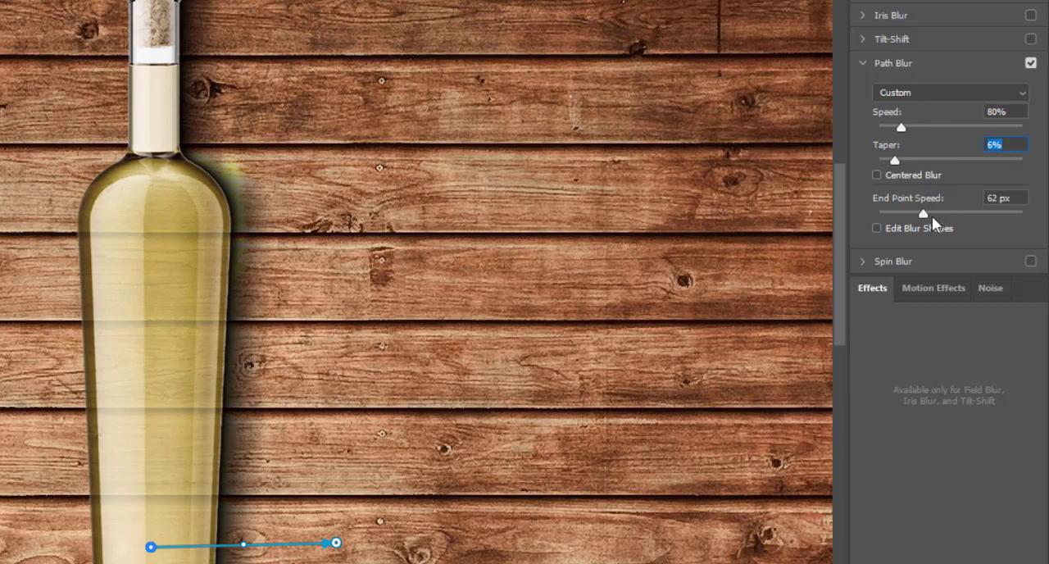
{"action": "left_click_drag", "start_coordinate": [926, 213], "coordinate": [946, 213]}
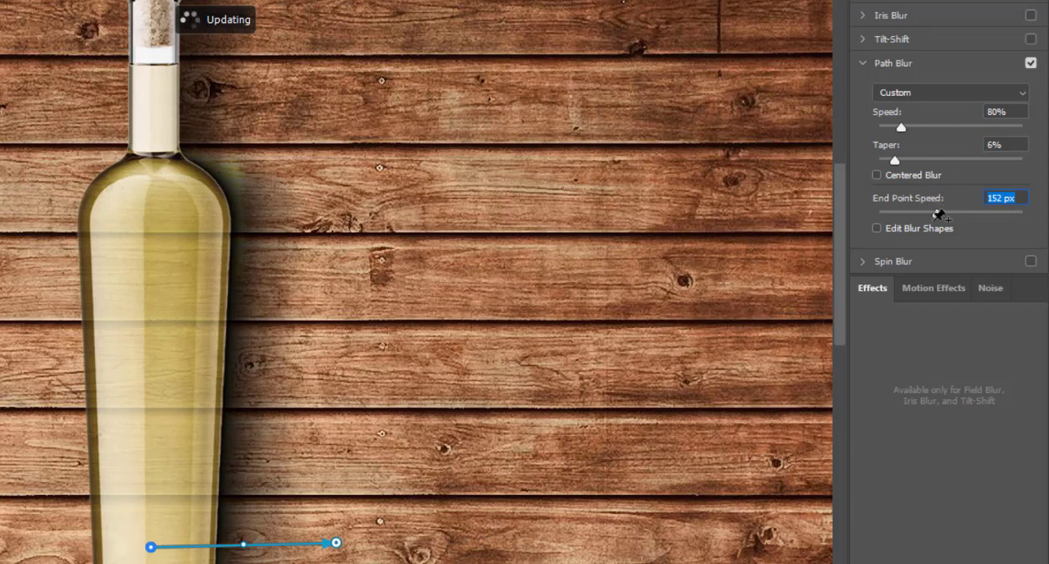
{"action": "left_click_drag", "start_coordinate": [938, 215], "coordinate": [926, 215]}
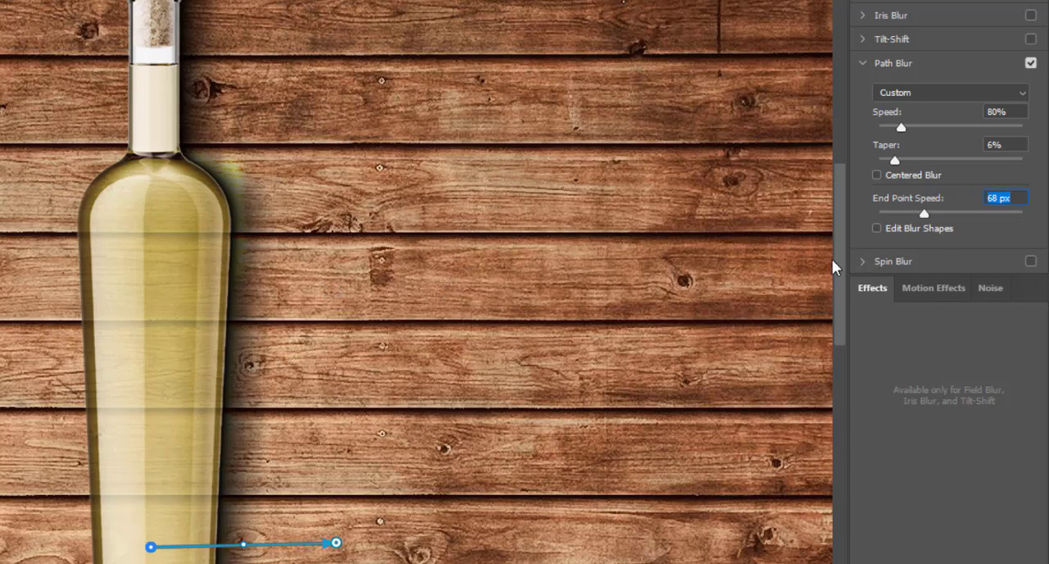
{"action": "mouse_move", "coordinate": [841, 261]}
{"action": "left_mouse_down"}
{"action": "mouse_move", "coordinate": [841, 243]}
{"action": "mouse_move", "coordinate": [843, 260]}
{"action": "left_mouse_up"}
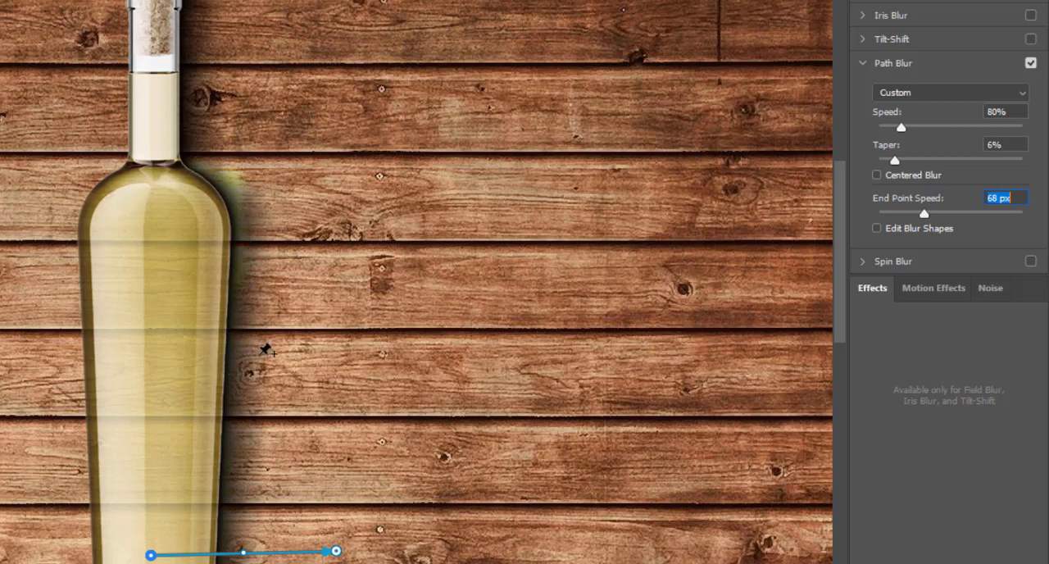
{"action": "key", "text": "Return"}
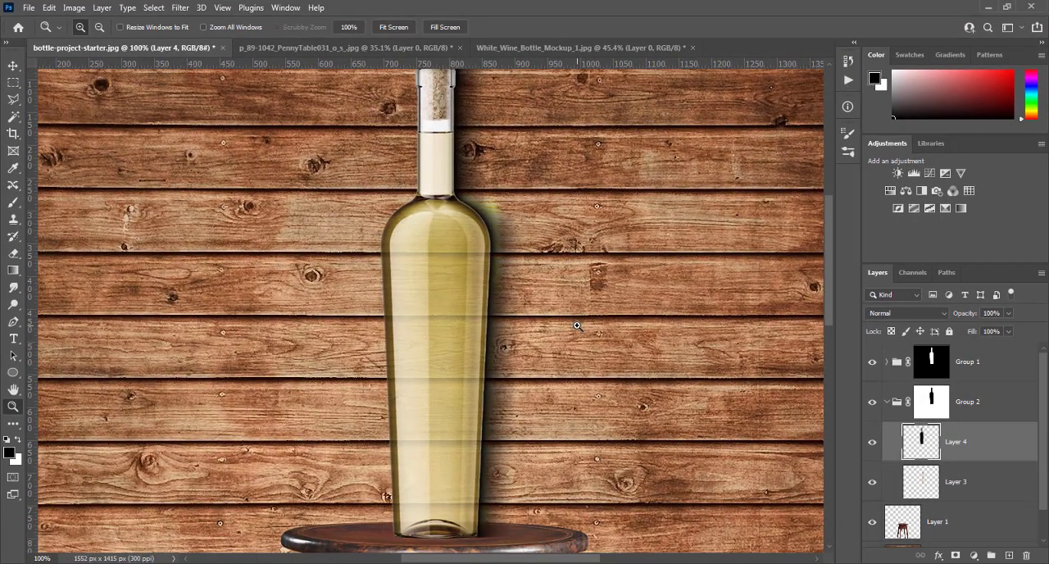
- Soften the black bottle shadow on Layer 4 with a Gaussian Blur of 4 pixels radius
{"action": "key", "text": "ctrl+0"}
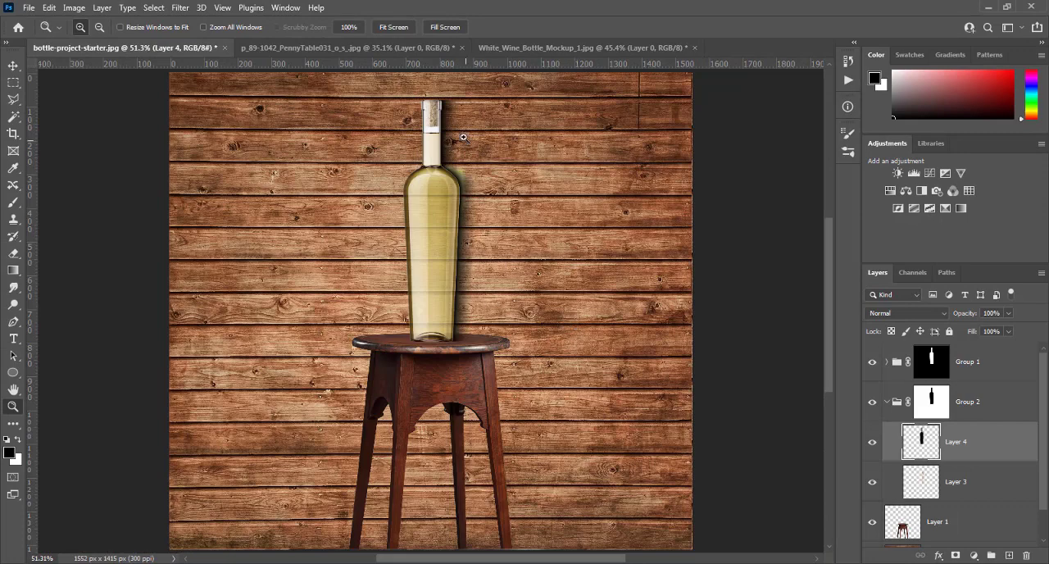
{"action": "left_click", "coordinate": [457, 235]}
{"action": "left_click", "coordinate": [459, 234]}
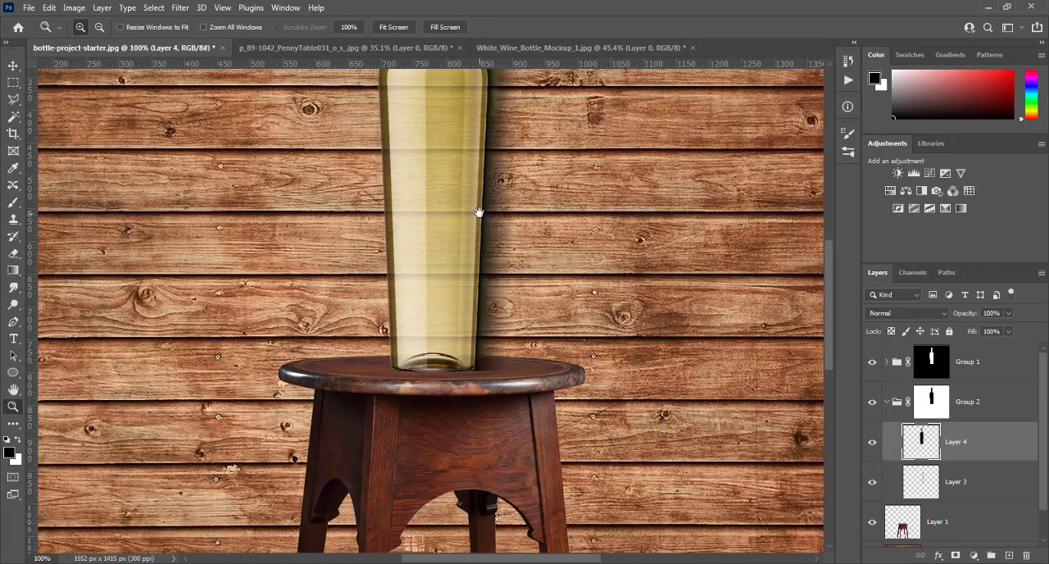
{"action": "left_click_drag", "start_coordinate": [529, 145], "coordinate": [515, 358]}
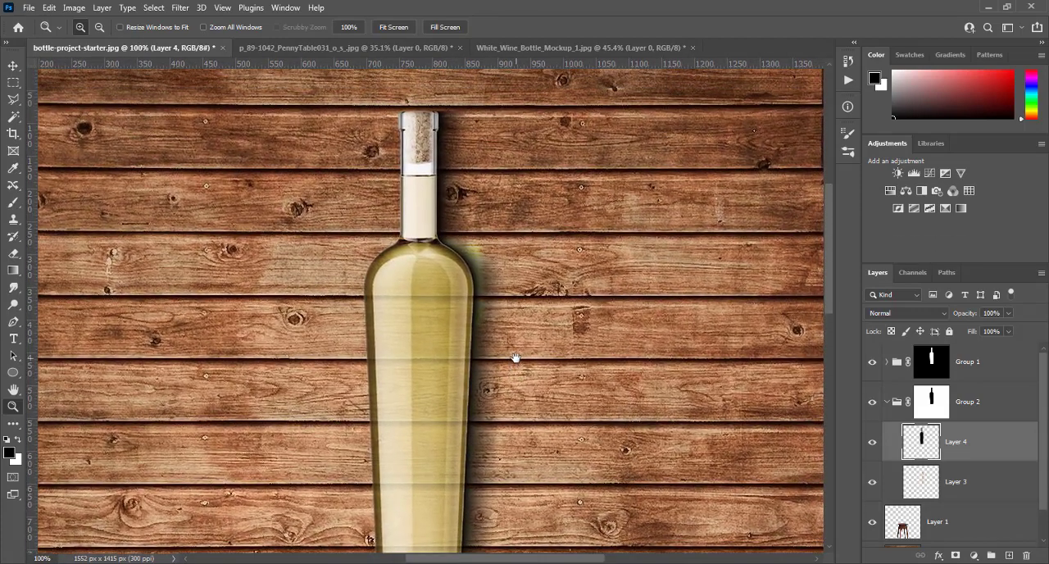
{"action": "left_click", "coordinate": [443, 115]}
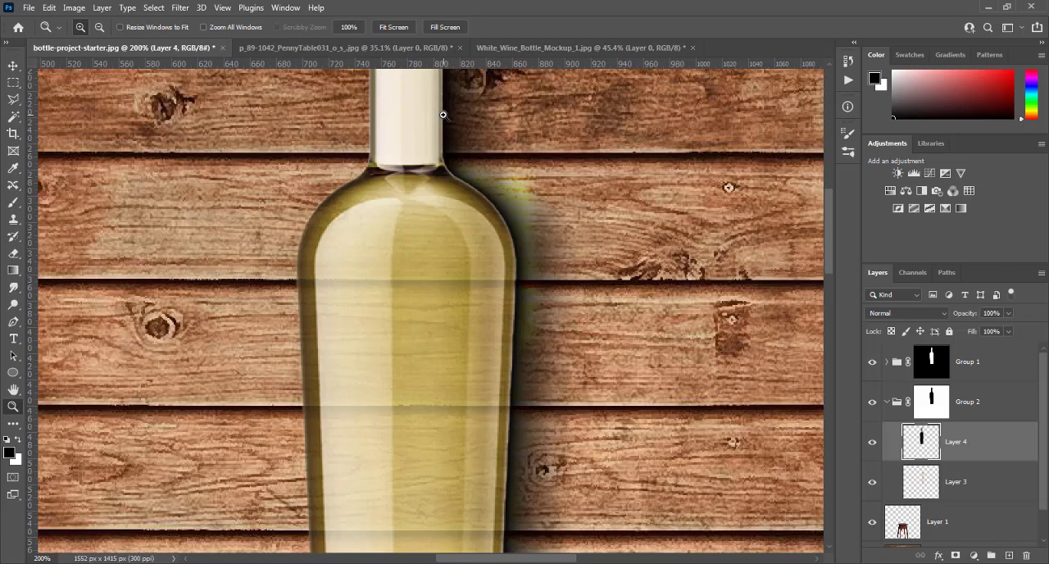
{"action": "scroll", "coordinate": [443, 115], "scroll_direction": "up", "scroll_amount": 5}
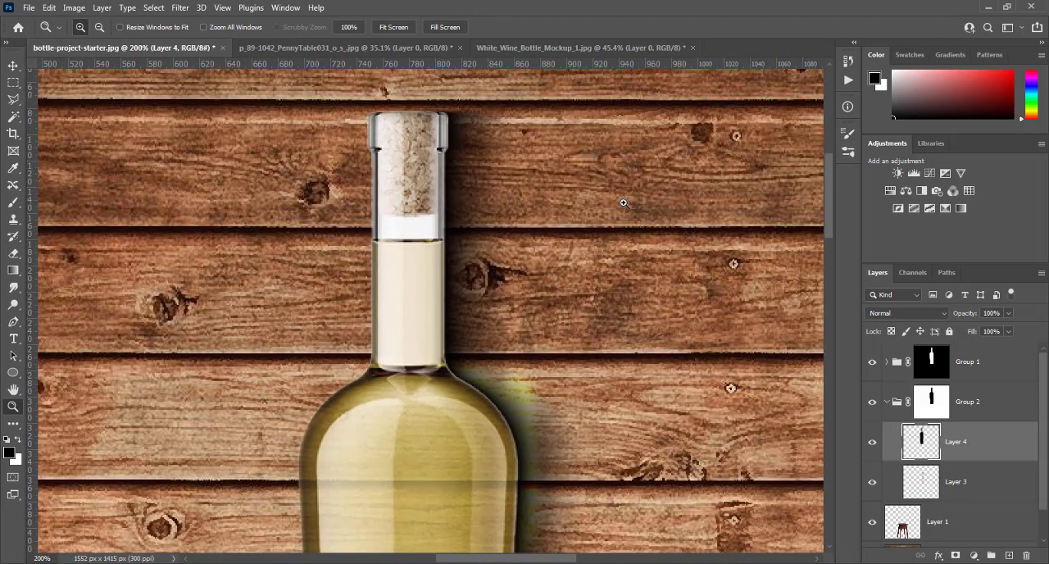
{"action": "left_click", "coordinate": [180, 8]}
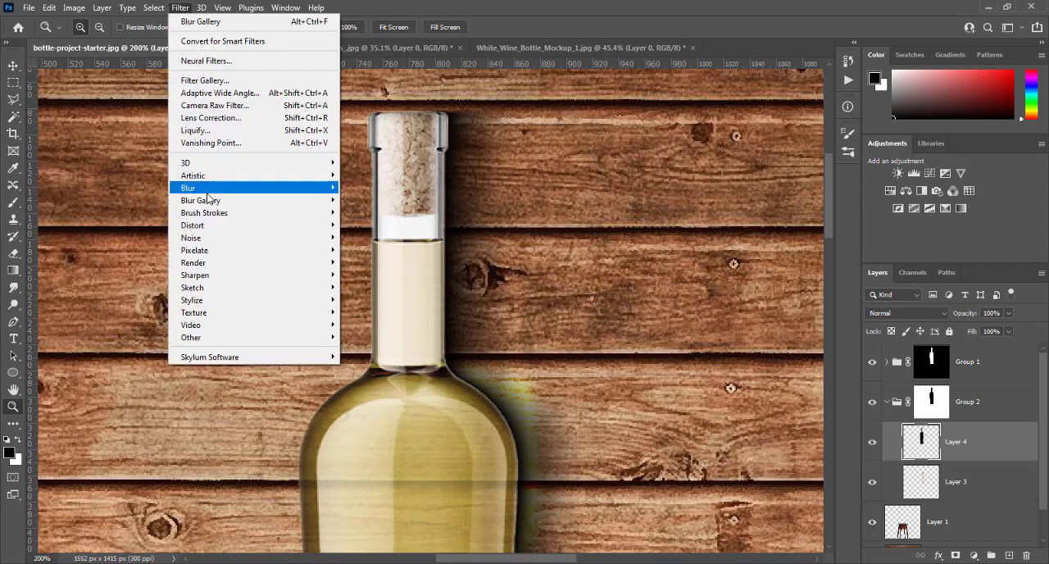
{"action": "mouse_move", "coordinate": [302, 191]}
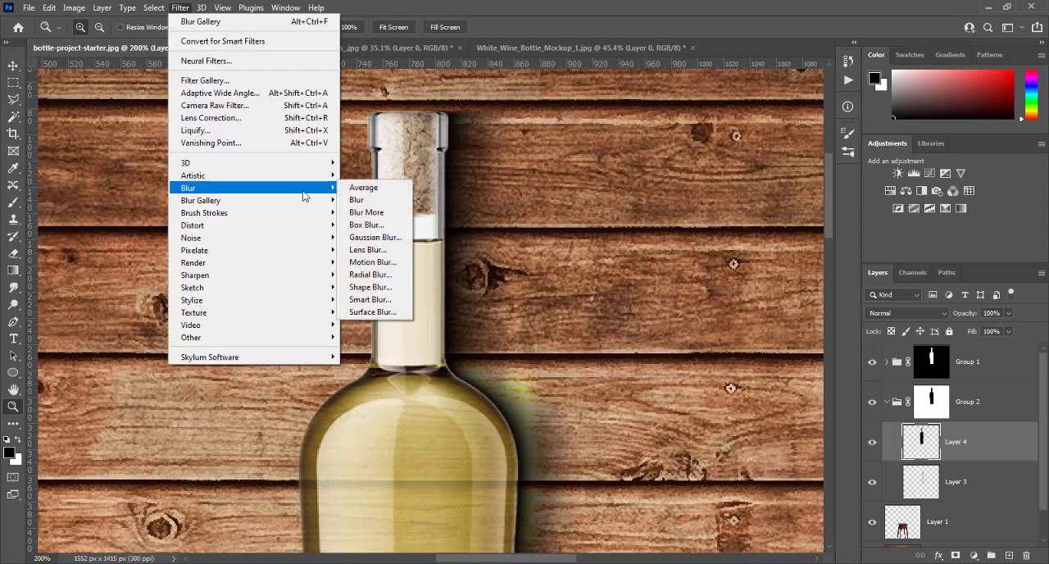
{"action": "left_click", "coordinate": [365, 237]}
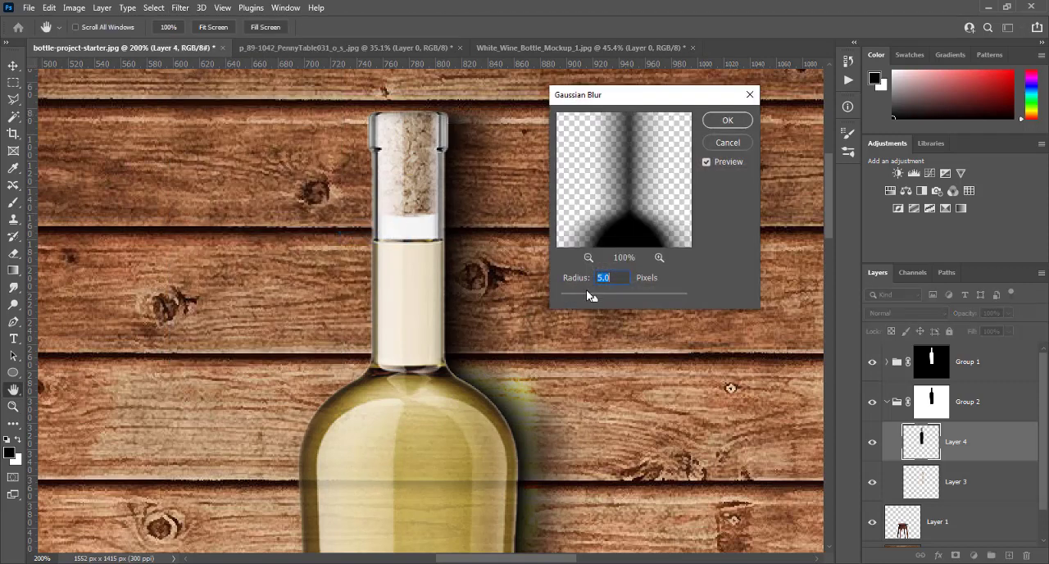
{"action": "left_click_drag", "start_coordinate": [595, 302], "coordinate": [555, 303]}
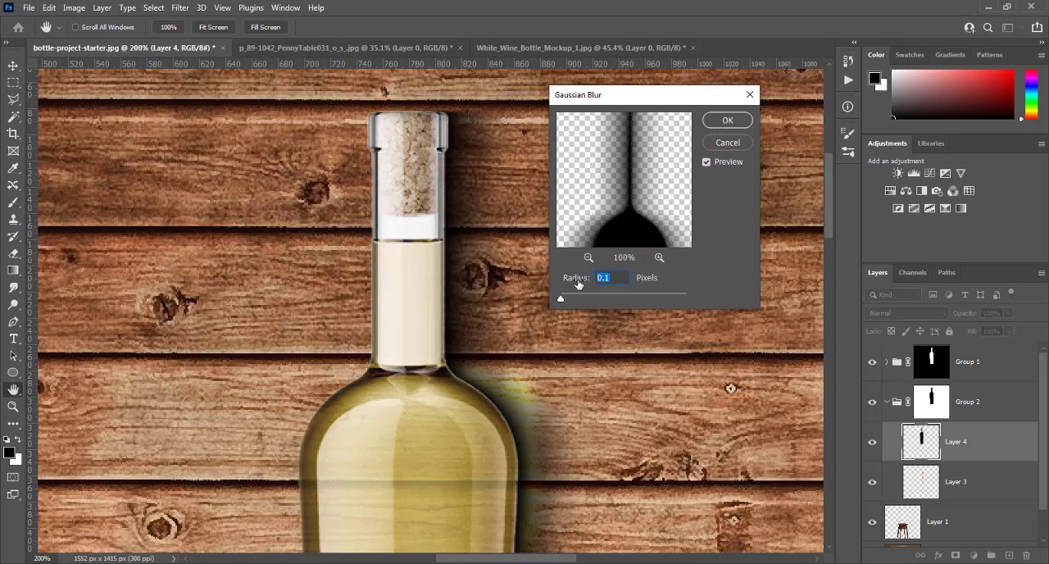
{"action": "type", "text": "4"}
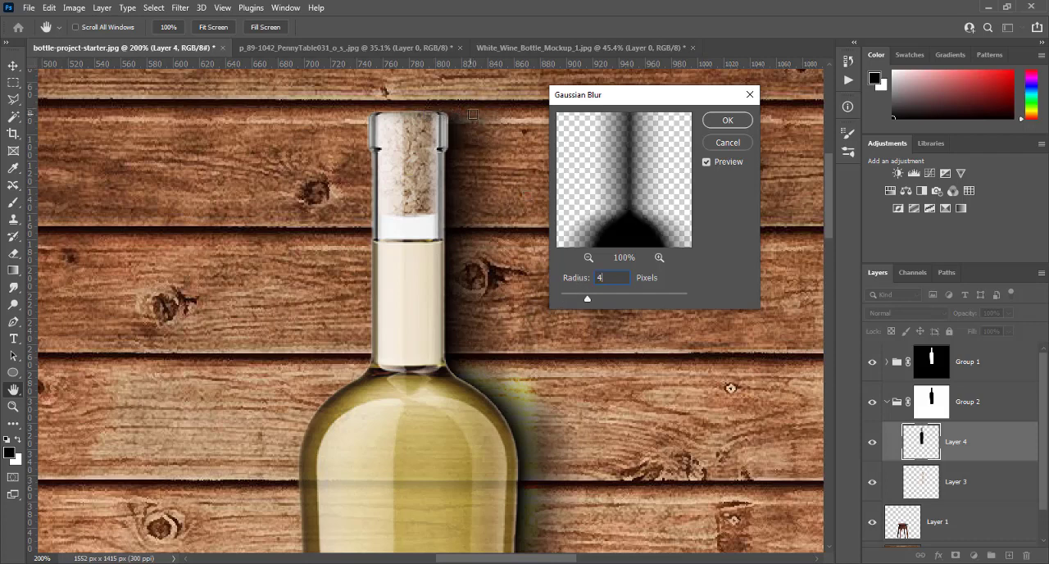
{"action": "left_click", "coordinate": [727, 121]}
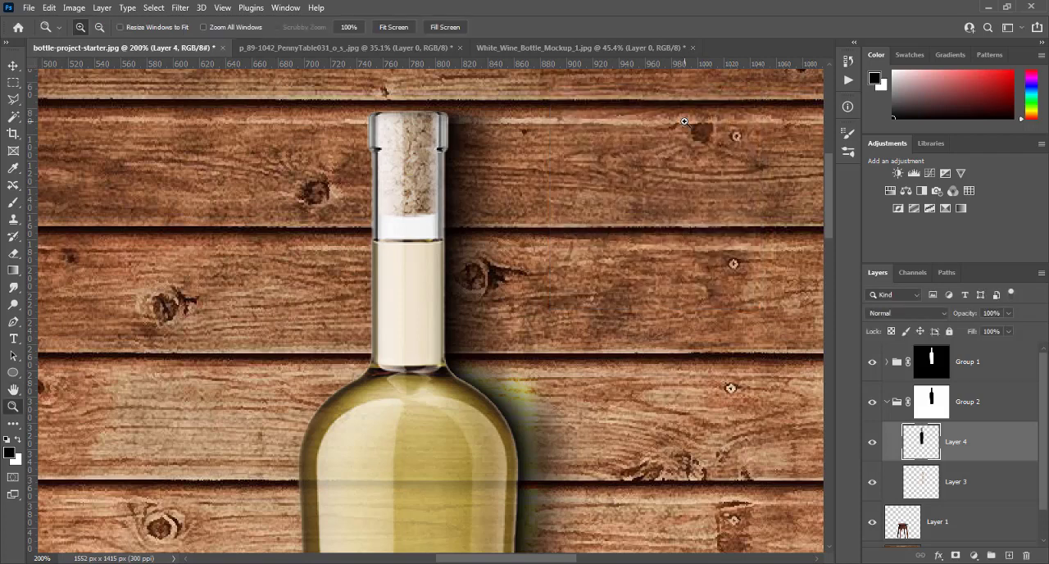
- Check the softened shadow at full view and actual size, and collapse Group 2 in the layer stack
{"action": "key", "text": "ctrl+0"}
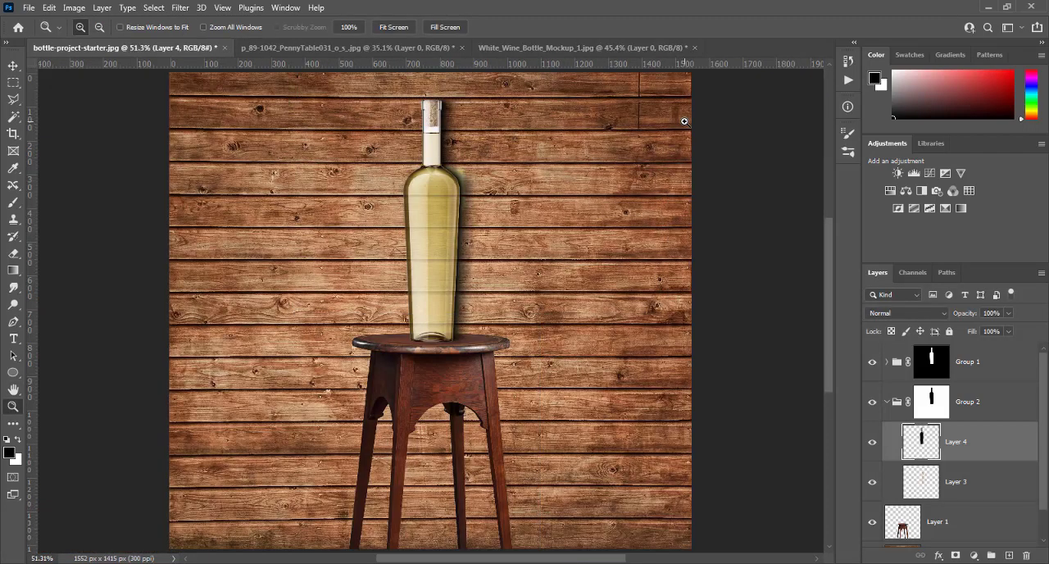
{"action": "key", "text": "ctrl+1"}
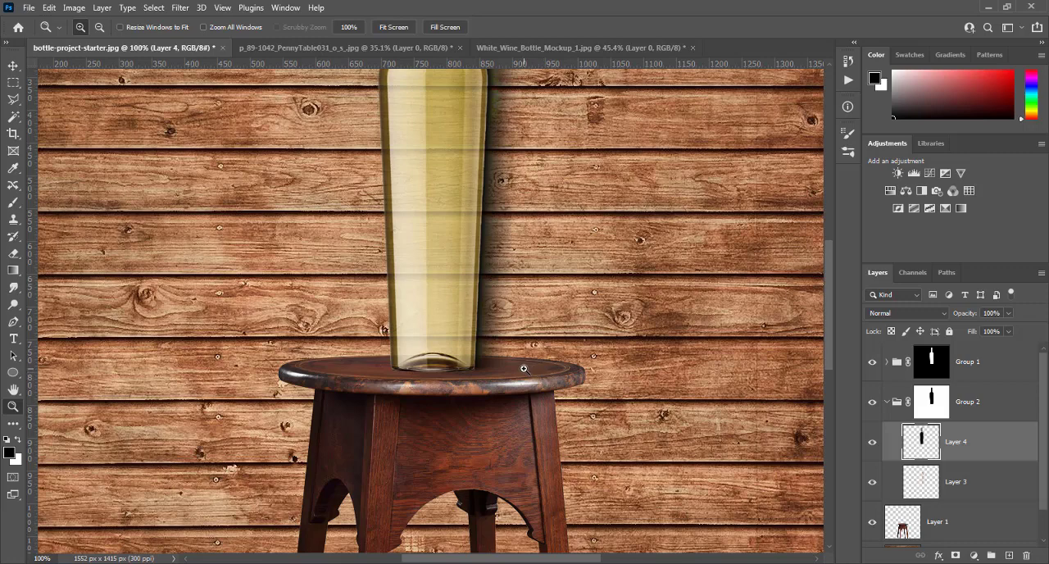
{"action": "key", "text": "ctrl+0"}
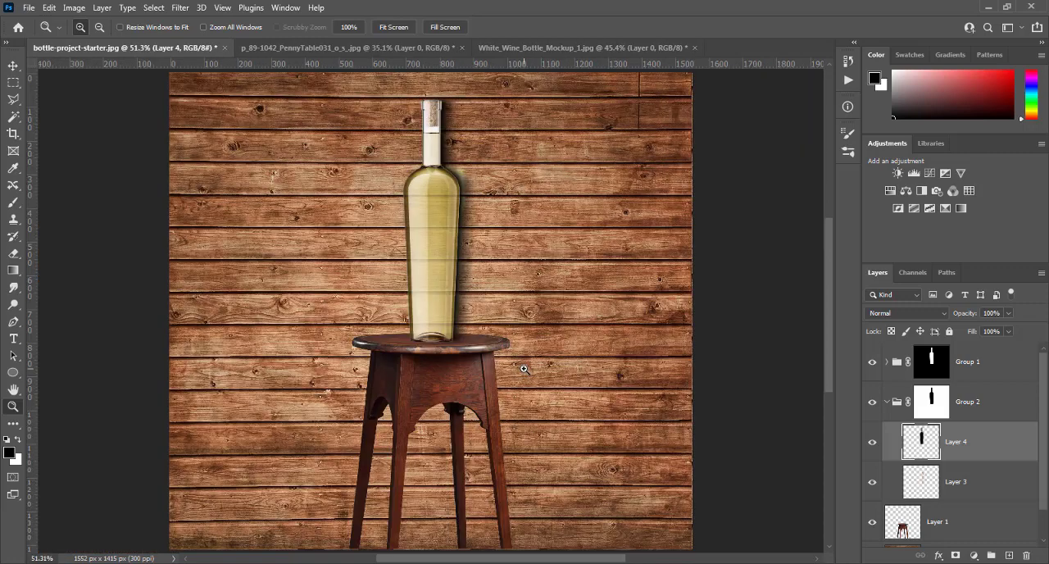
{"action": "left_click", "coordinate": [887, 362]}
{"action": "left_click", "coordinate": [886, 362]}
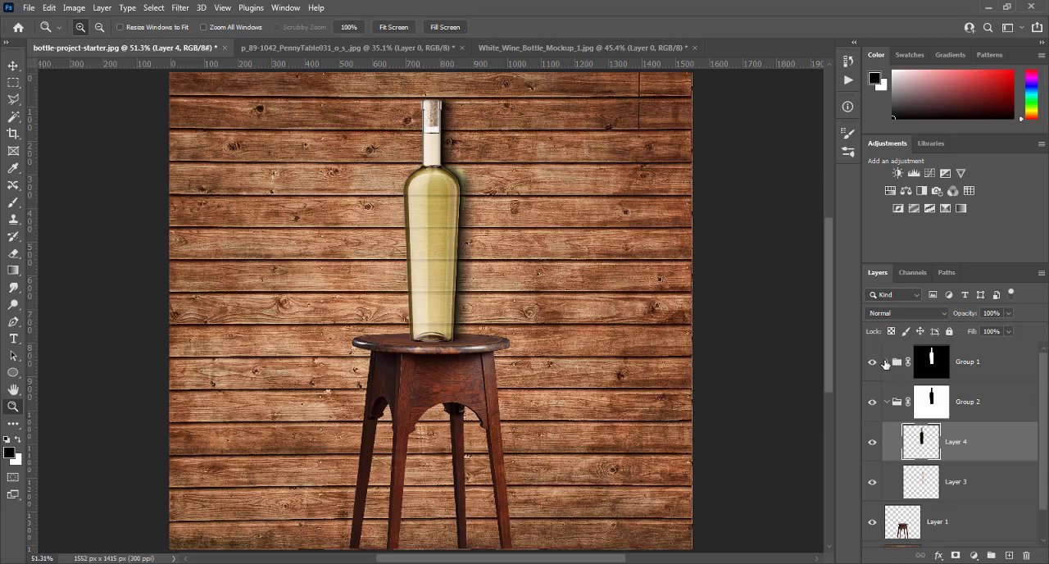
{"action": "left_click", "coordinate": [886, 403]}
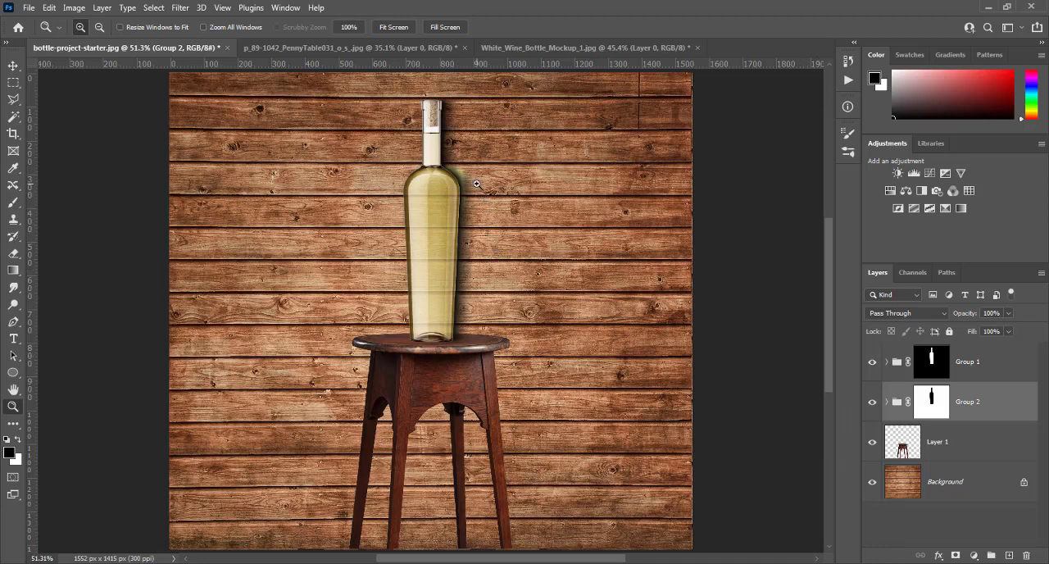
- Copy the bottle-shaped area of the Background to a new layer, using Group 1's mask as the selection
{"action": "left_click", "coordinate": [944, 489]}
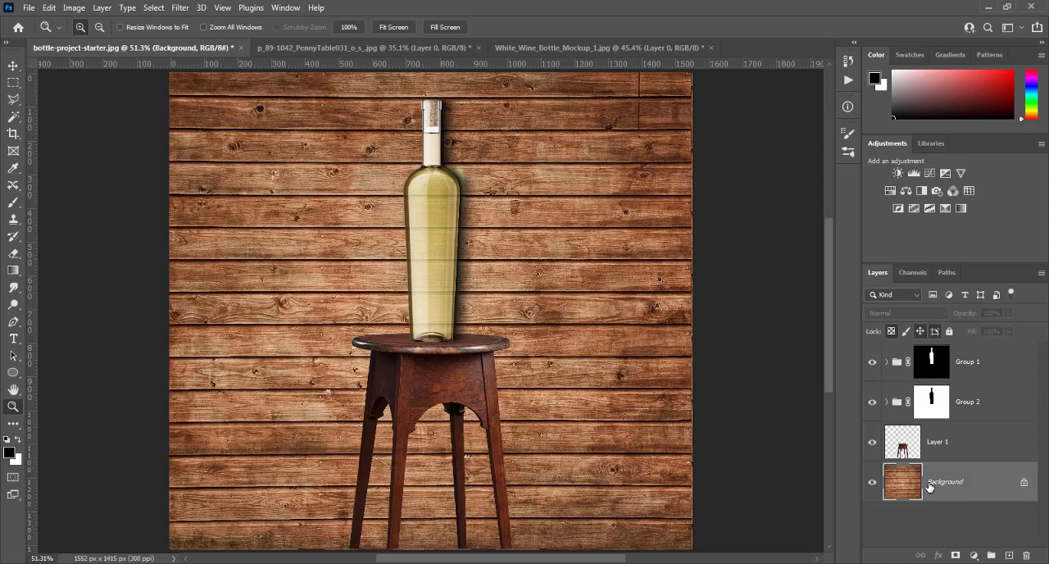
{"action": "left_click", "coordinate": [935, 360], "text": "ctrl"}
{"action": "key", "text": "ctrl+j"}
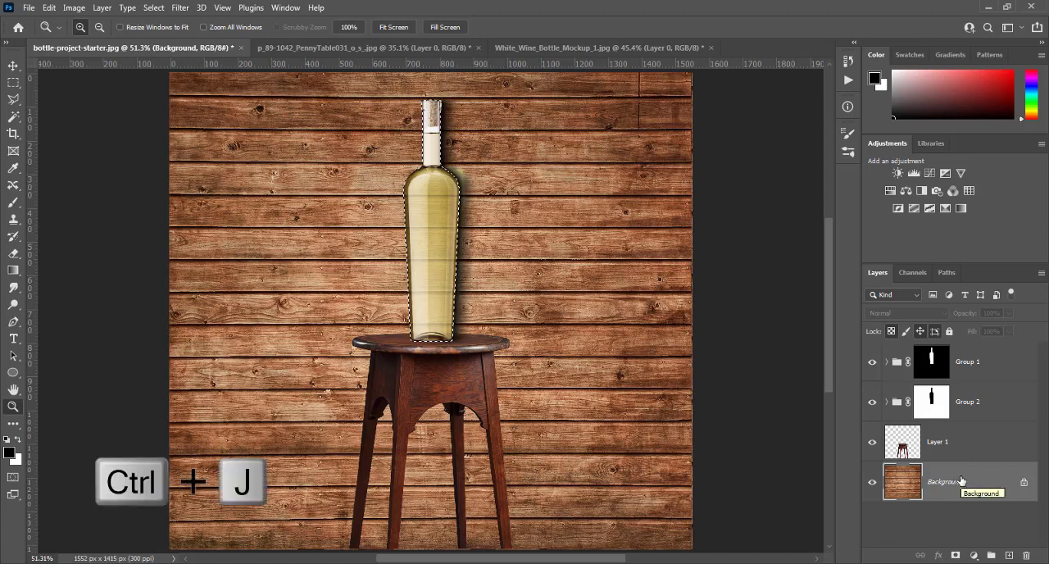
{"action": "key", "text": "ctrl+j"}
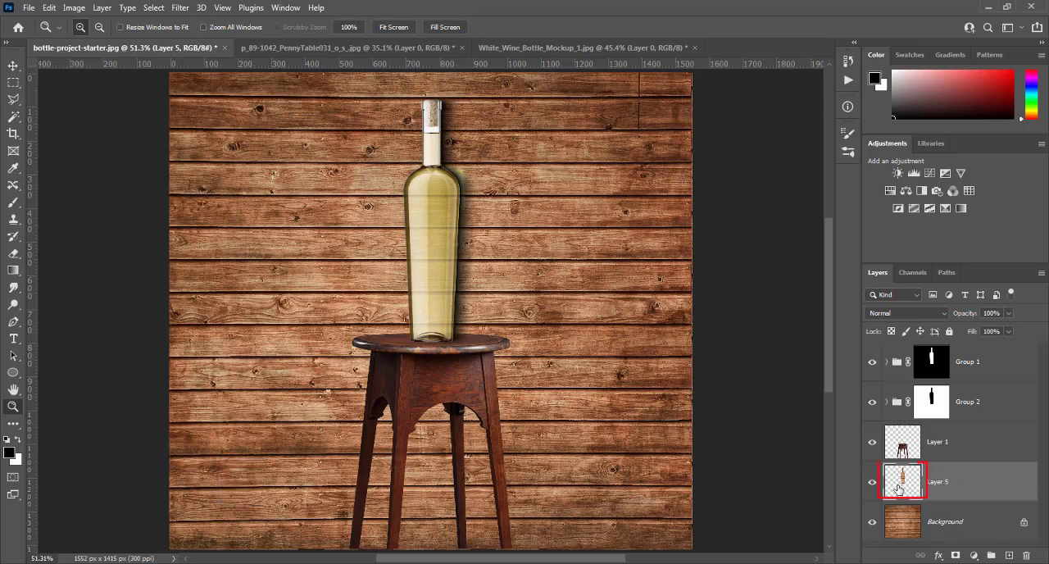
- Try moving Layer 5 to the top of Group 1's layers, and undo the move
{"action": "left_click", "coordinate": [886, 362]}
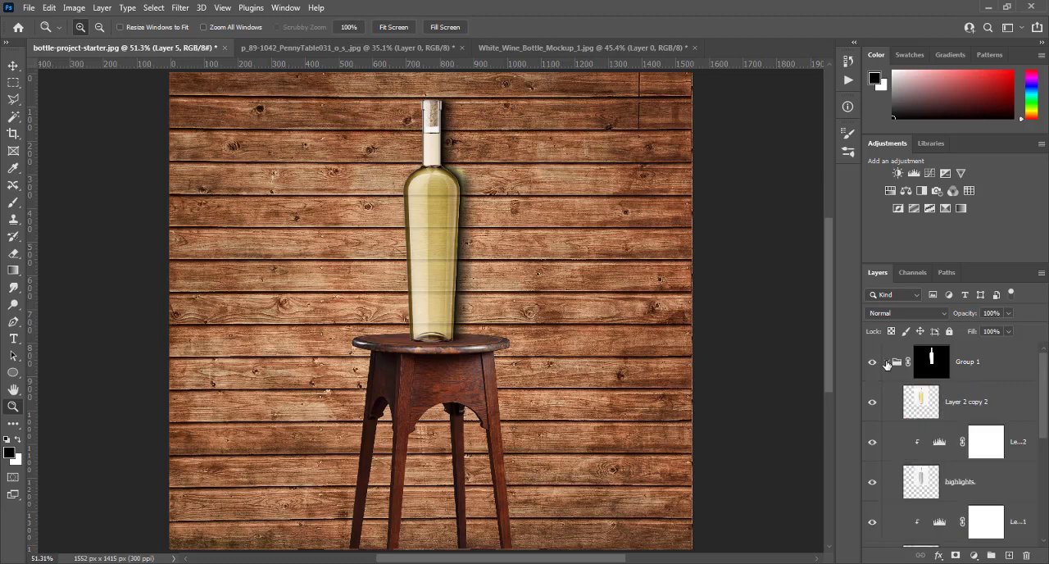
{"action": "left_click", "coordinate": [886, 362]}
{"action": "left_click_drag", "start_coordinate": [903, 482], "coordinate": [907, 362]}
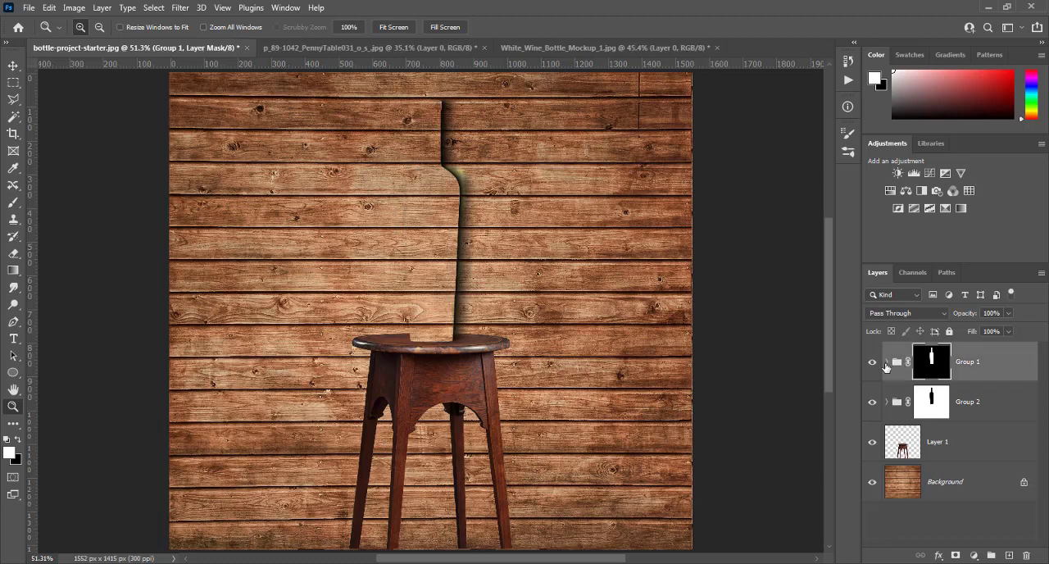
{"action": "left_click", "coordinate": [887, 362]}
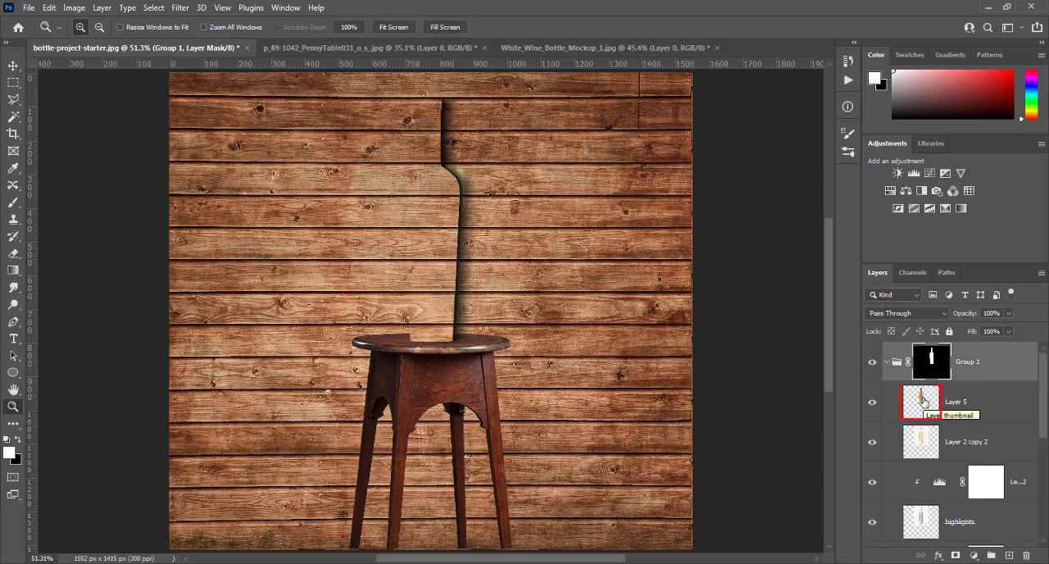
{"action": "left_click", "coordinate": [886, 362]}
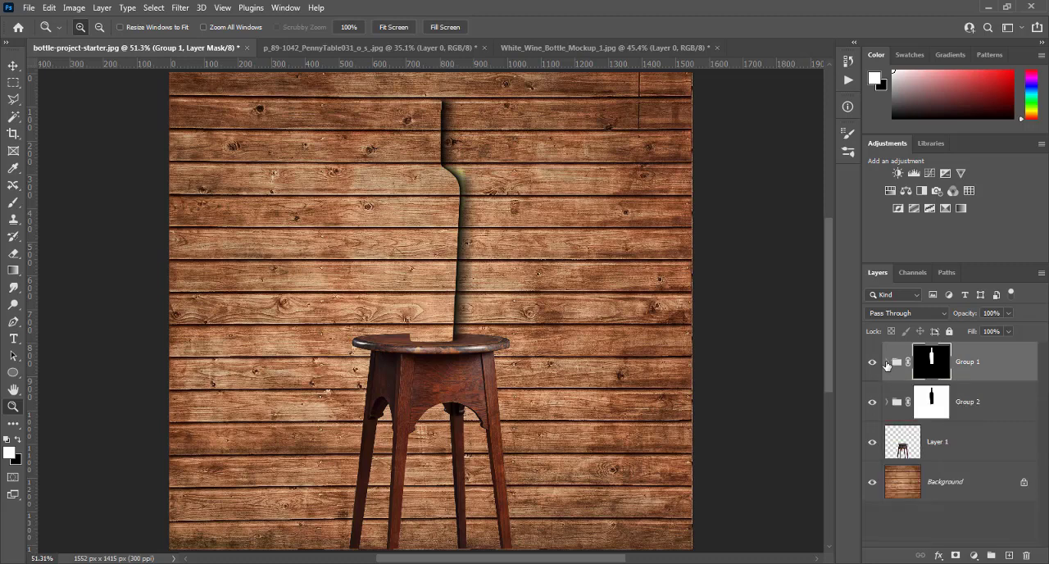
{"action": "key", "text": "ctrl+z"}
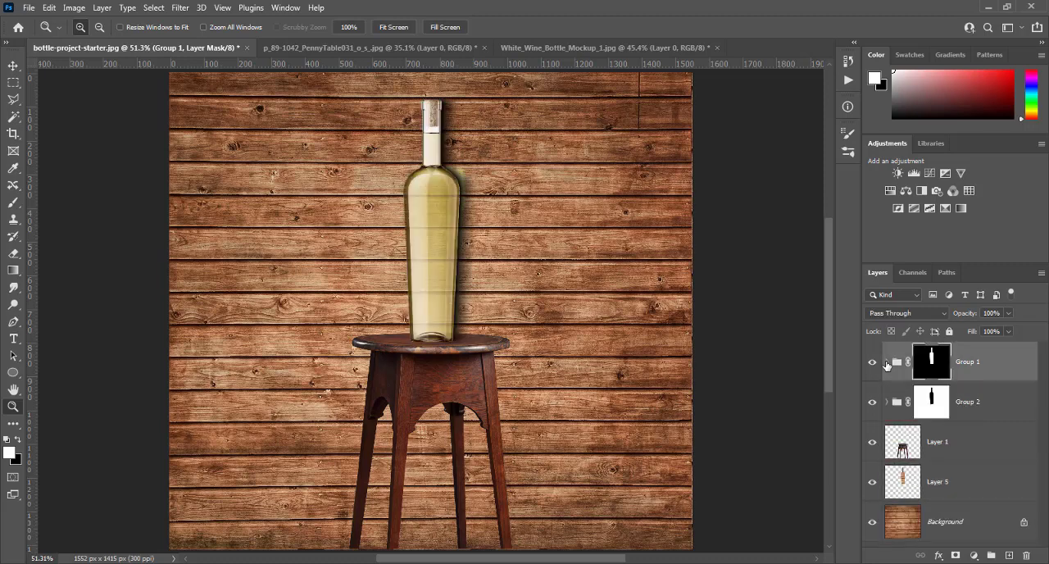
- Move Layer 5 into Group 1 beneath Layer 2, at the bottom of the group, and make it the active layer
{"action": "left_click", "coordinate": [932, 485]}
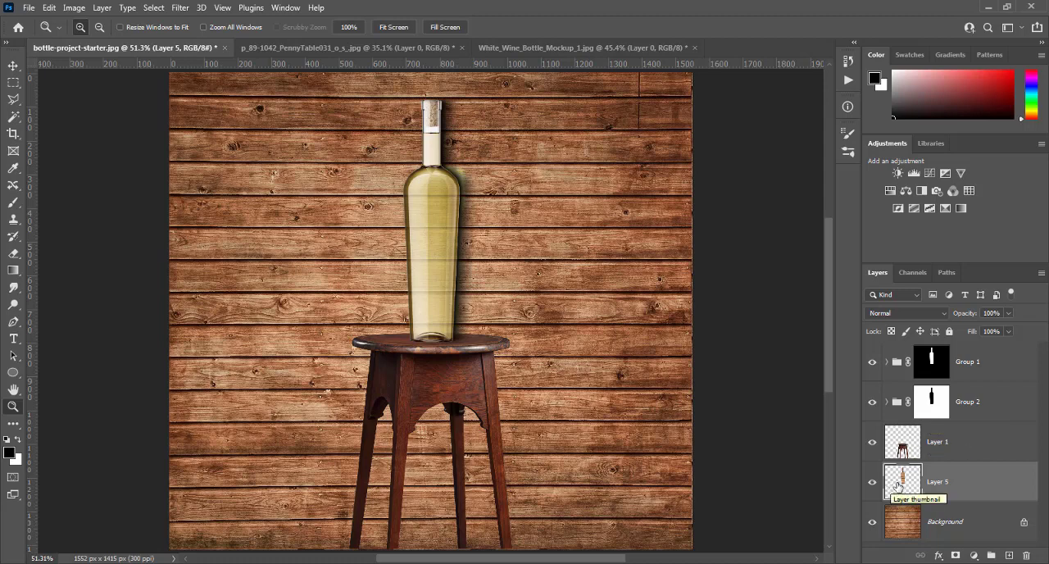
{"action": "left_click_drag", "start_coordinate": [903, 485], "coordinate": [898, 363]}
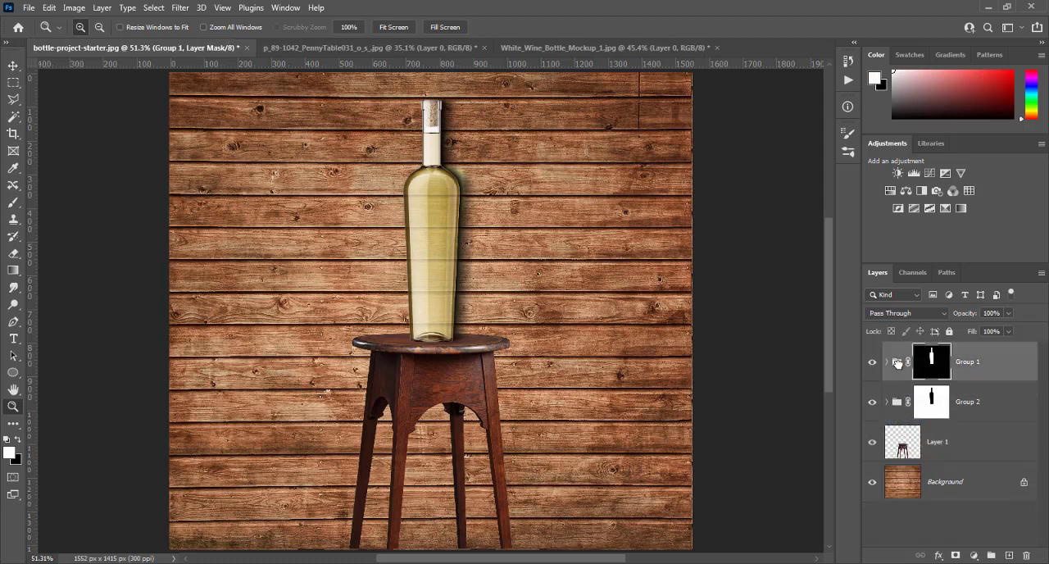
{"action": "left_click", "coordinate": [886, 362]}
{"action": "scroll", "coordinate": [889, 414], "scroll_direction": "down", "scroll_amount": 5}
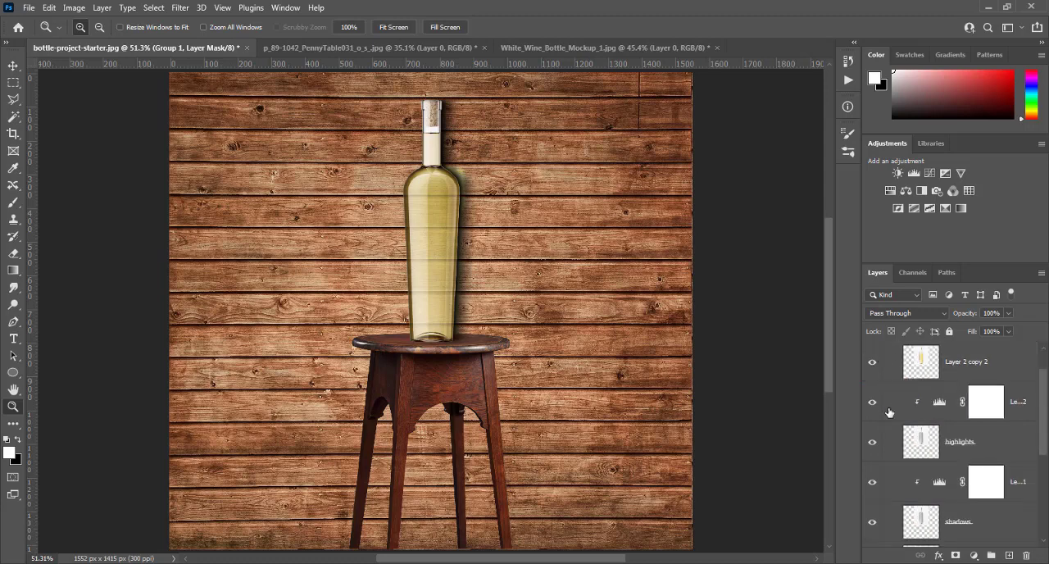
{"action": "left_click", "coordinate": [924, 405]}
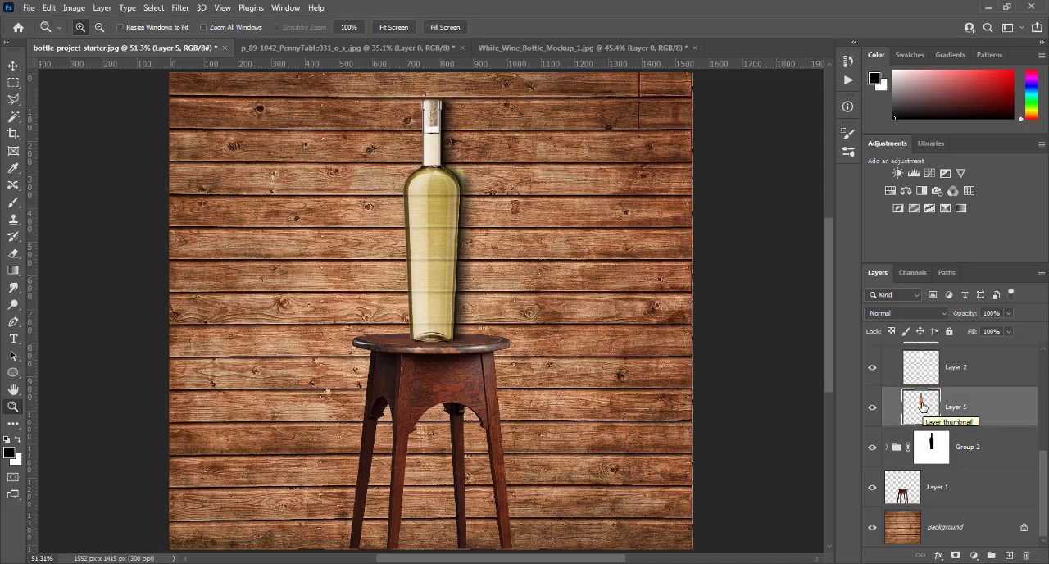
- Warp Layer 5 by pulling its lower edge and upper interior slightly down, so the planks seen through the bottle bow downward
{"action": "key", "text": "ctrl+t"}
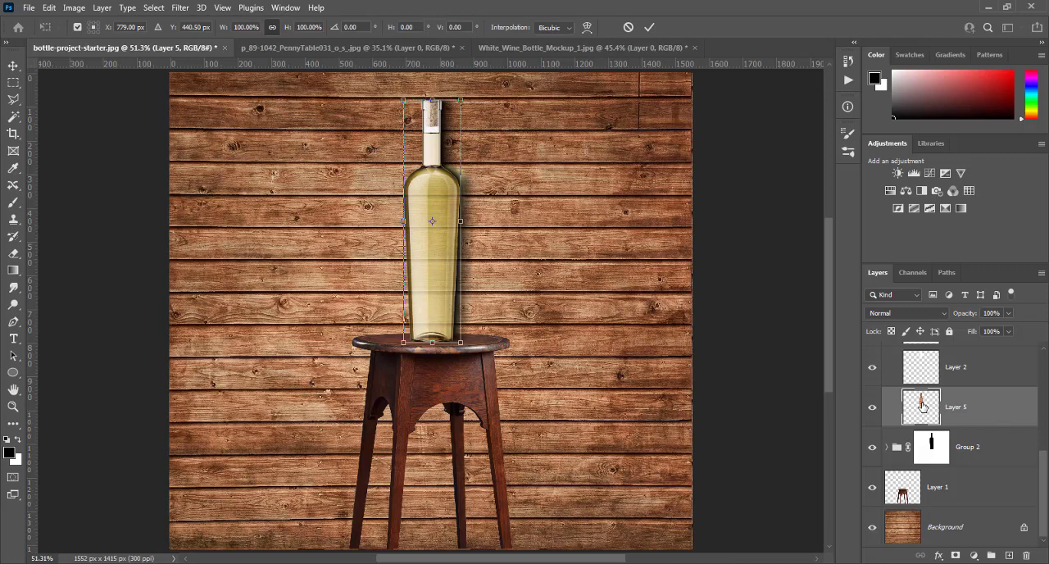
{"action": "key", "text": "ctrl+plus"}
{"action": "key", "text": "ctrl+plus"}
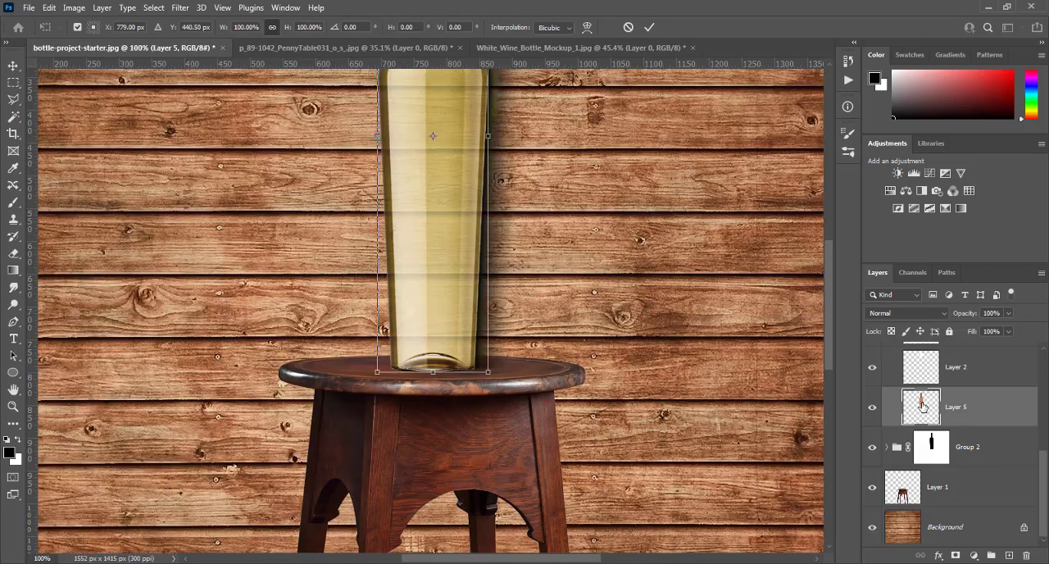
{"action": "scroll", "coordinate": [593, 303], "scroll_direction": "up", "scroll_amount": 3}
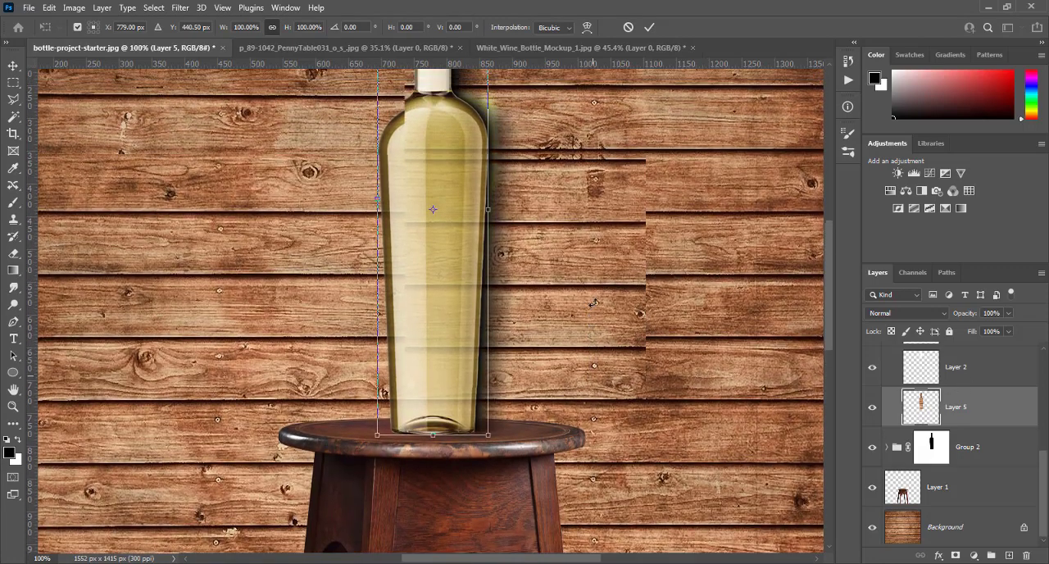
{"action": "scroll", "coordinate": [593, 302], "scroll_direction": "up", "scroll_amount": 4}
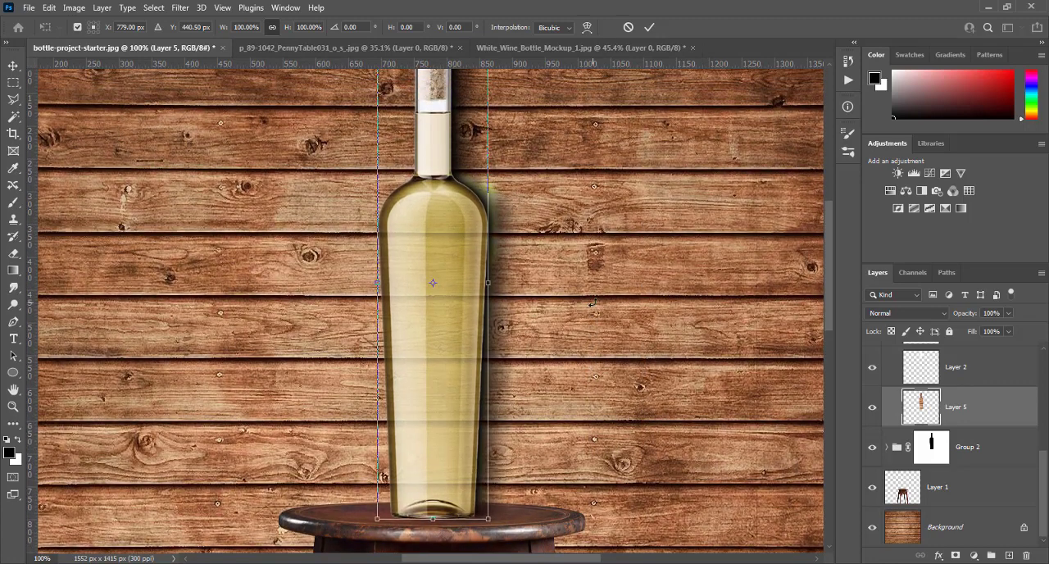
{"action": "scroll", "coordinate": [595, 302], "scroll_direction": "up", "scroll_amount": 1}
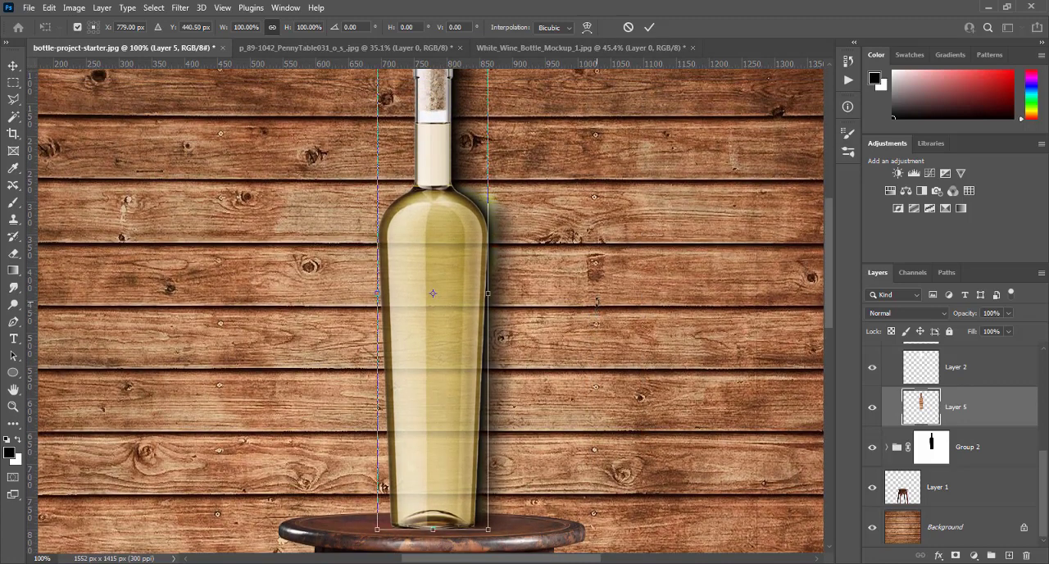
{"action": "right_click", "coordinate": [435, 291]}
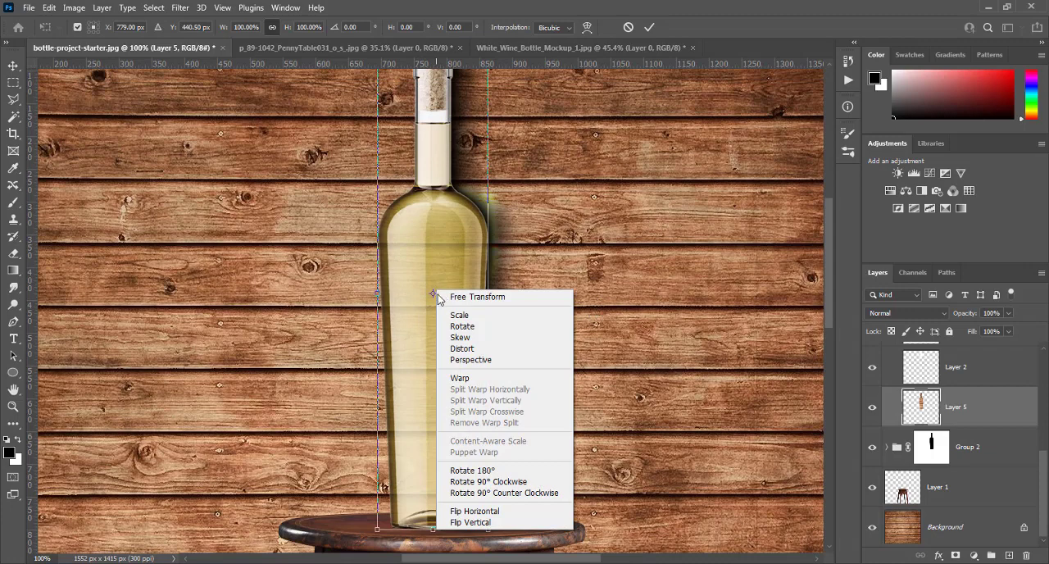
{"action": "left_click", "coordinate": [473, 382]}
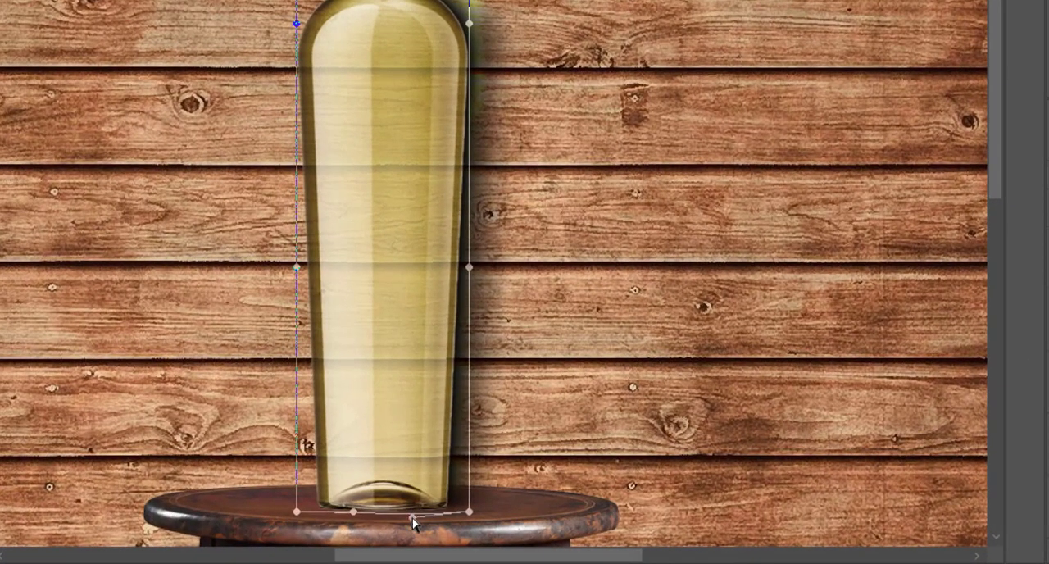
{"action": "left_click_drag", "start_coordinate": [413, 517], "coordinate": [413, 529]}
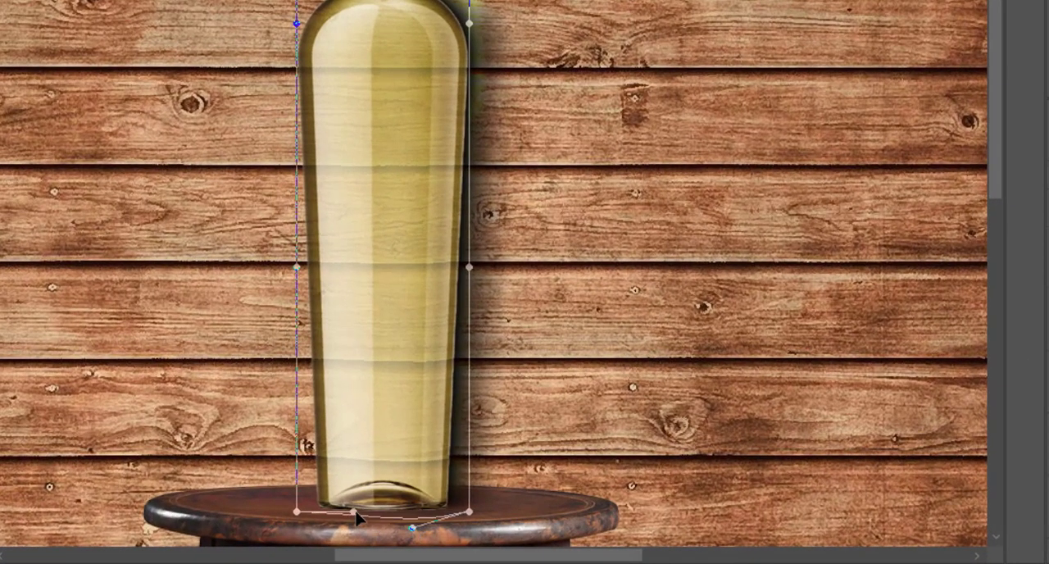
{"action": "left_click_drag", "start_coordinate": [354, 518], "coordinate": [355, 530]}
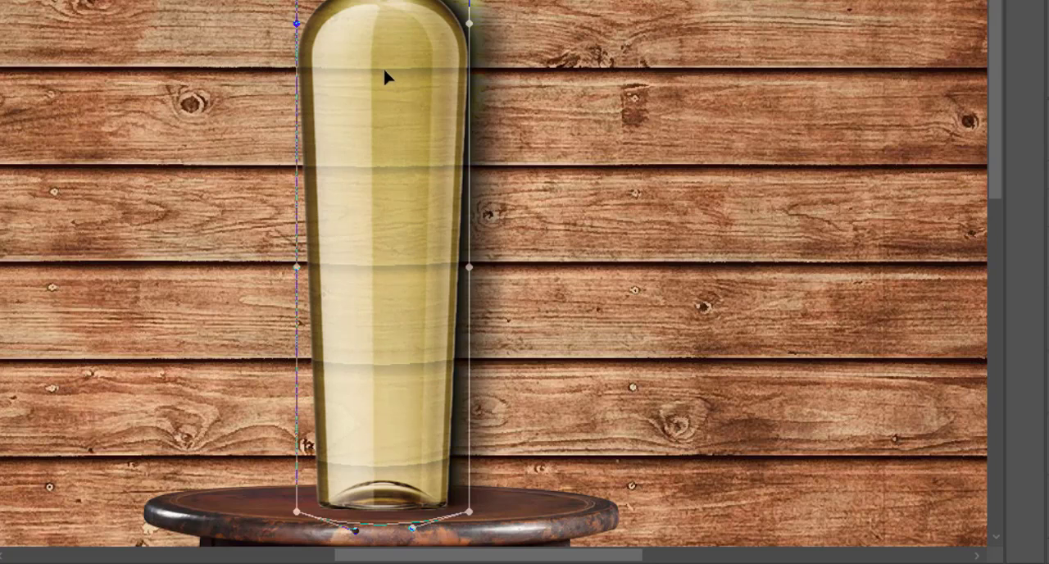
{"action": "left_click_drag", "start_coordinate": [386, 76], "coordinate": [387, 80]}
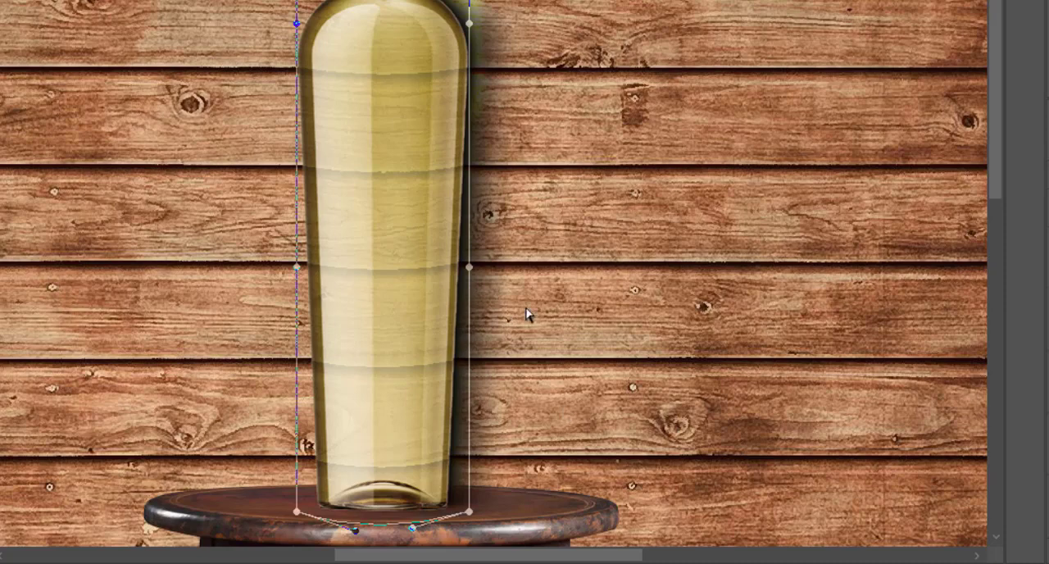
{"action": "key", "text": "Return"}
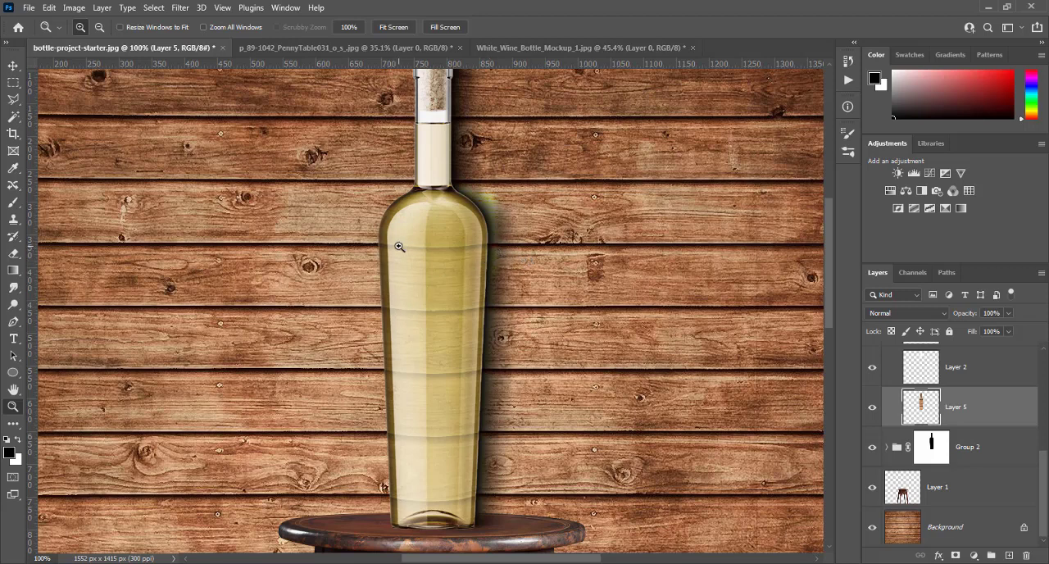
{"action": "key", "text": "ctrl+0"}
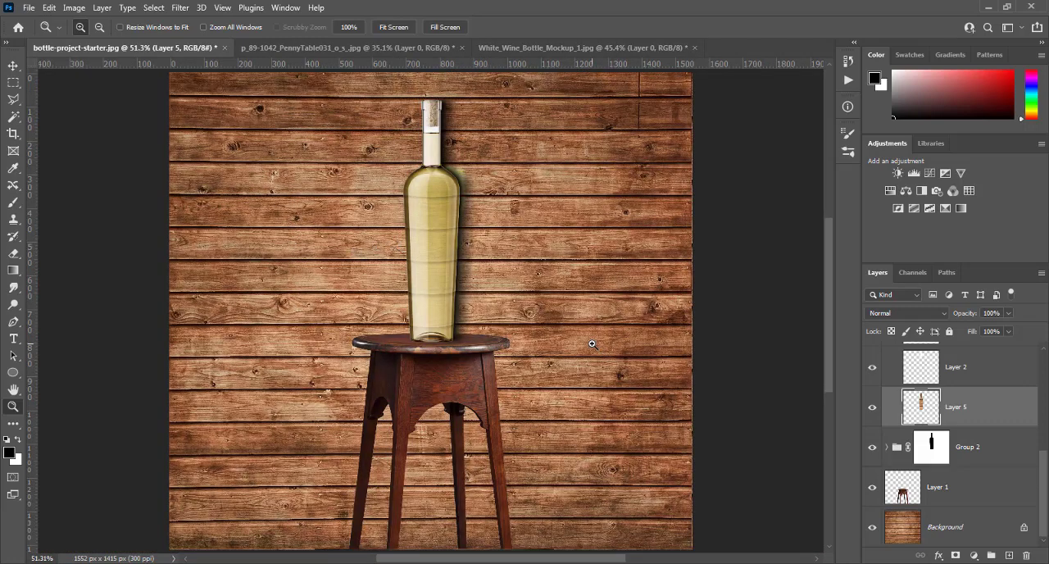
- Collapse Group 1 and add a Curves adjustment layer above it, clipped to the group
{"action": "scroll", "coordinate": [914, 410], "scroll_direction": "up", "scroll_amount": 5}
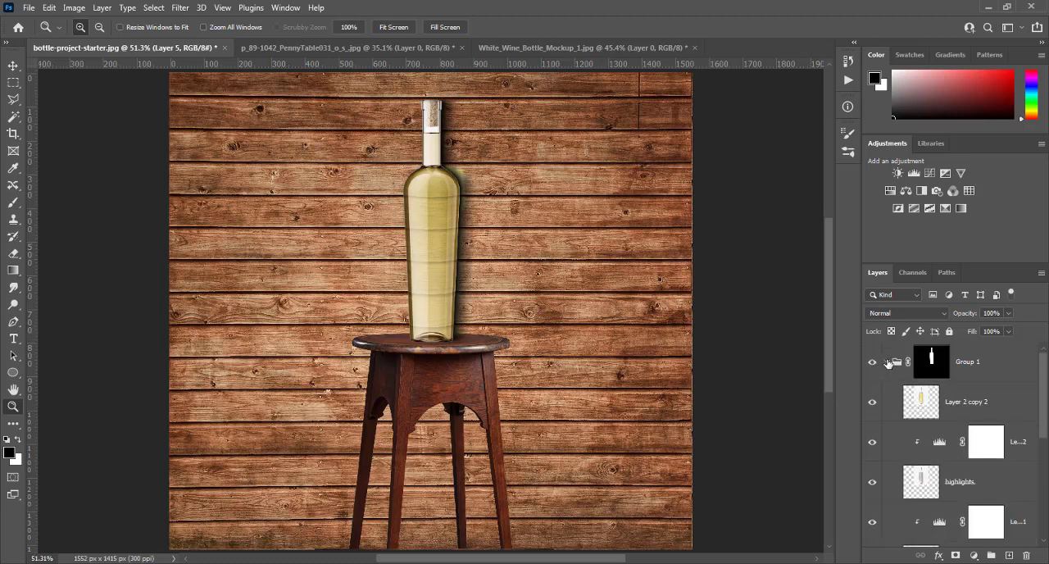
{"action": "left_click", "coordinate": [885, 363]}
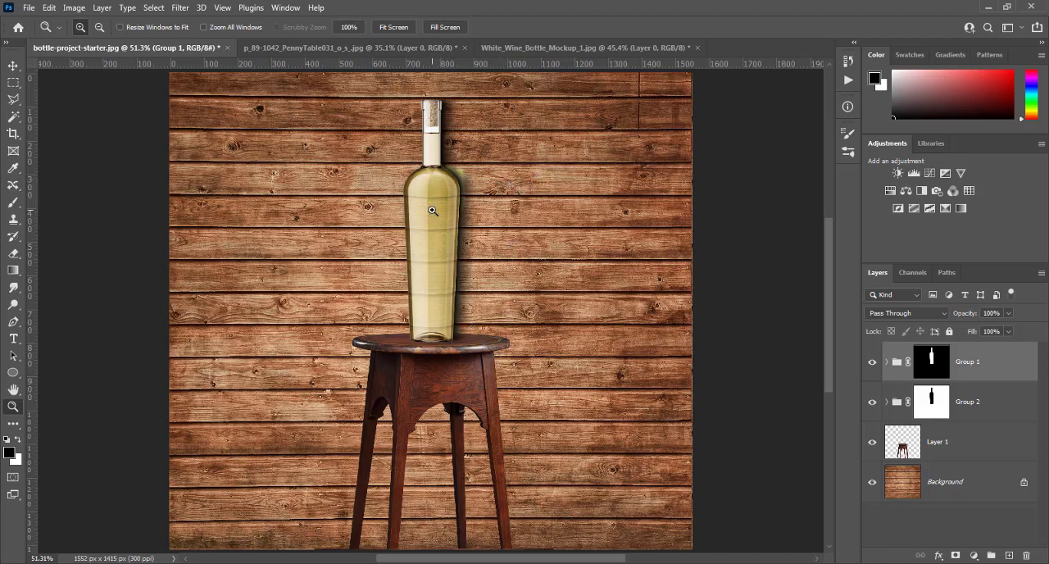
{"action": "left_click", "coordinate": [977, 556]}
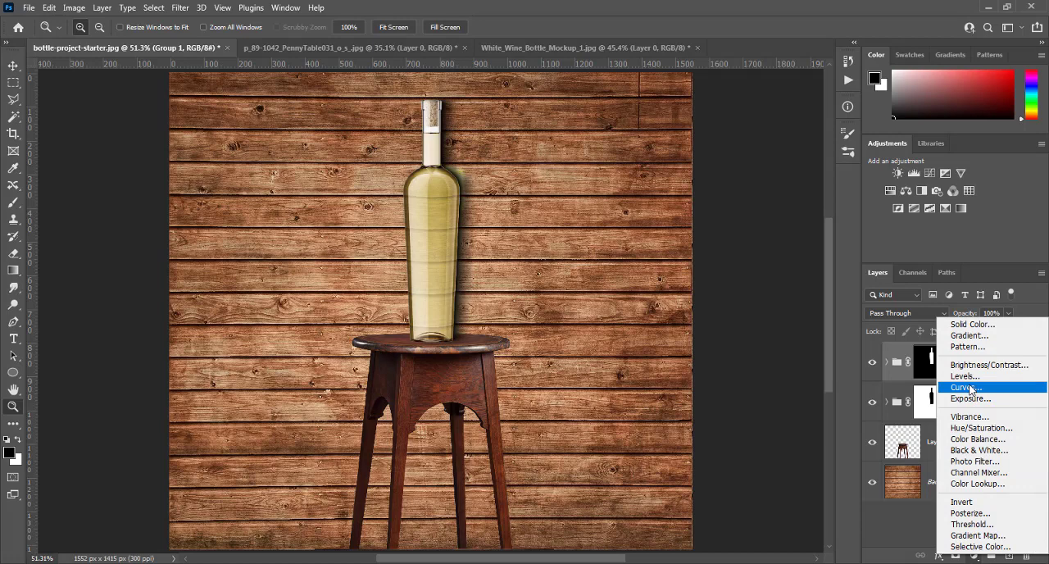
{"action": "left_click", "coordinate": [969, 387]}
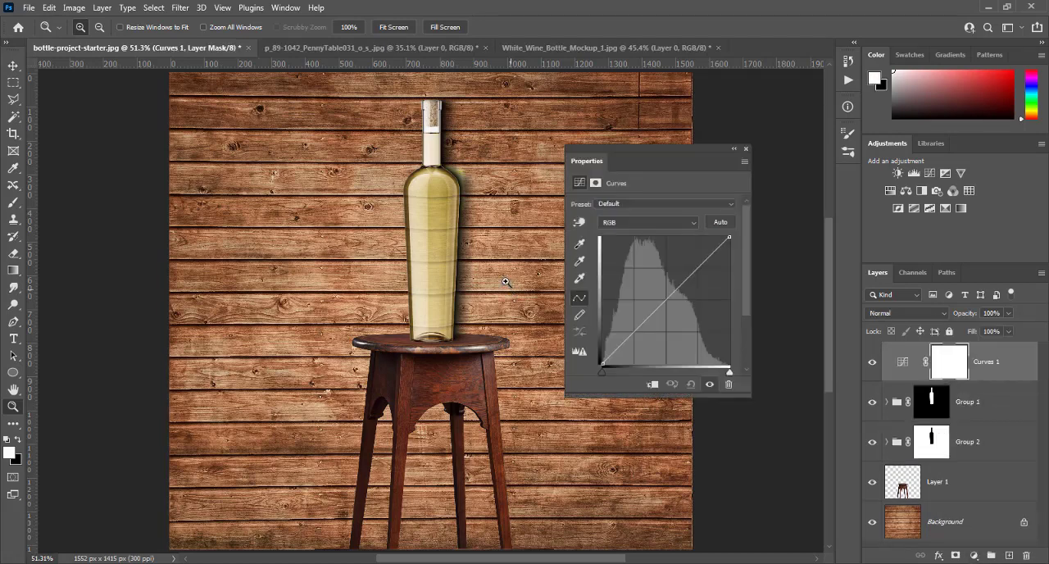
{"action": "left_click", "coordinate": [653, 385]}
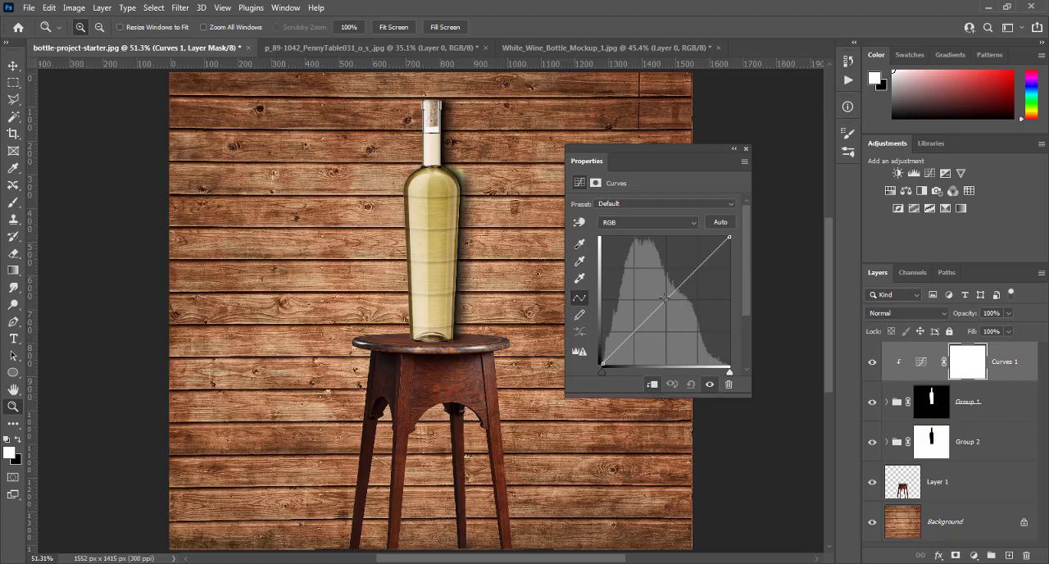
- Darken the bottle by pulling the midpoint of the RGB curve down, and check it at actual size and full view
{"action": "left_click_drag", "start_coordinate": [666, 299], "coordinate": [677, 322]}
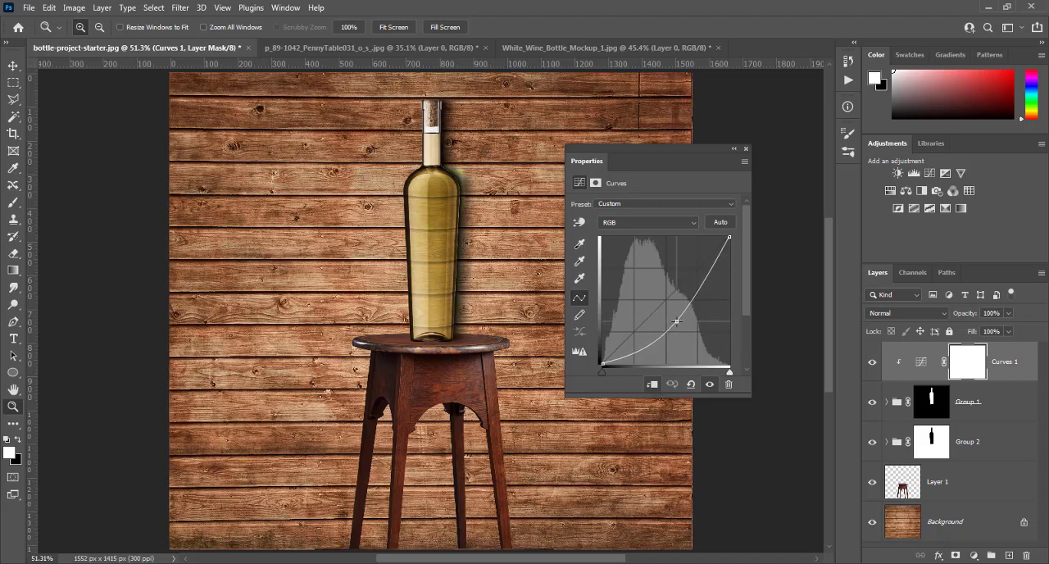
{"action": "left_click", "coordinate": [746, 153]}
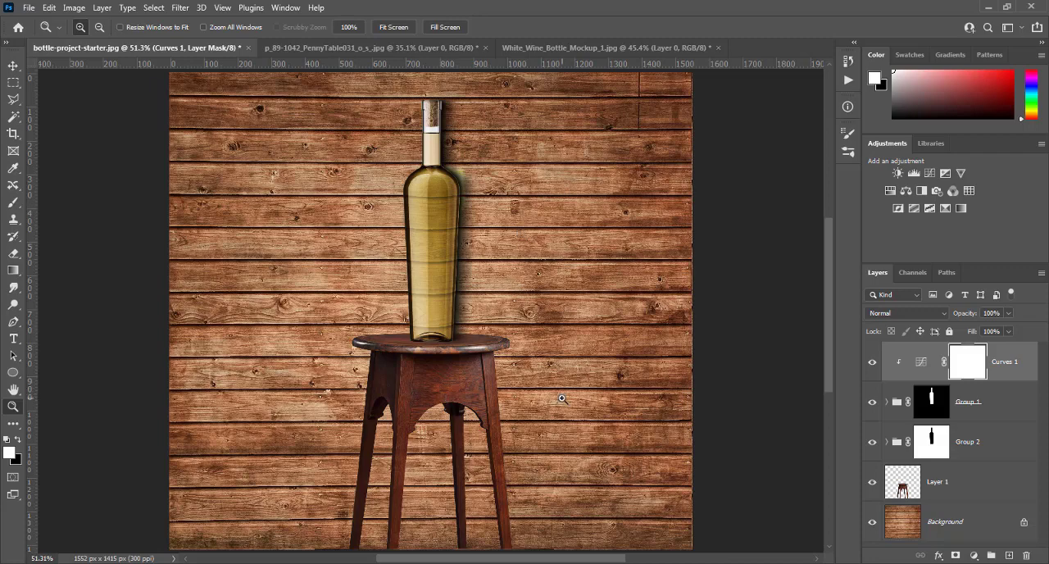
{"action": "key", "text": "ctrl+1"}
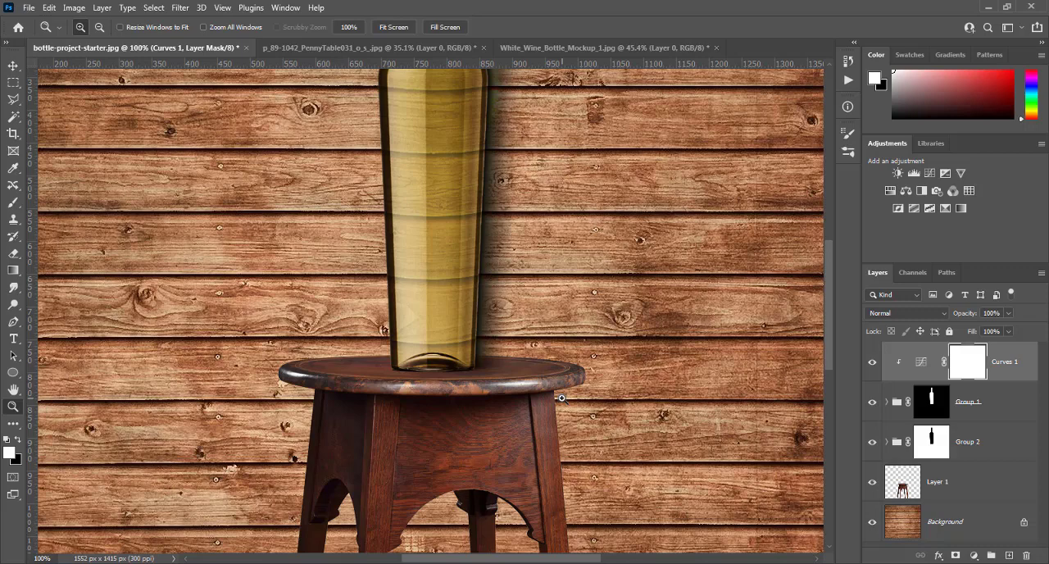
{"action": "key", "text": "ctrl+0"}
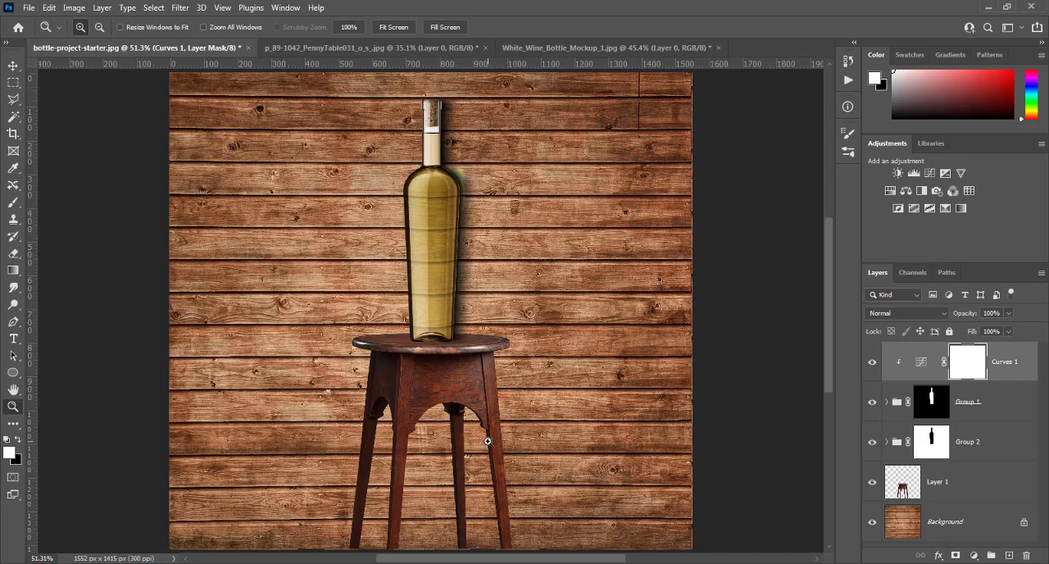
- Expand Groups 1 and 2 in the layer stack, and lower the opacity of Layer 3 in Group 2 to 73%
{"action": "left_click", "coordinate": [884, 406]}
{"action": "left_click", "coordinate": [884, 403]}
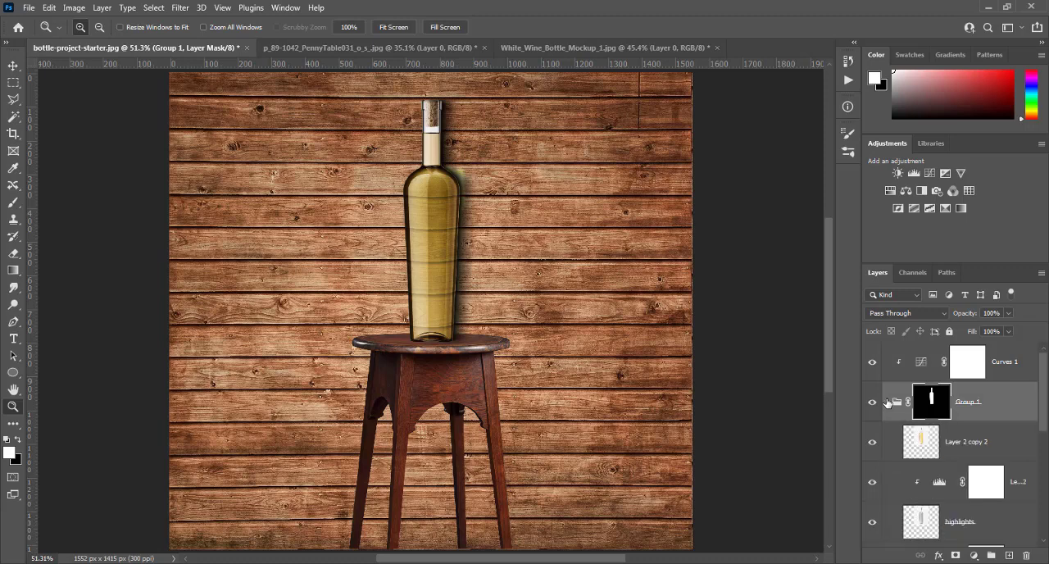
{"action": "scroll", "coordinate": [887, 402], "scroll_direction": "down", "scroll_amount": 2}
{"action": "scroll", "coordinate": [887, 402], "scroll_direction": "down", "scroll_amount": 1}
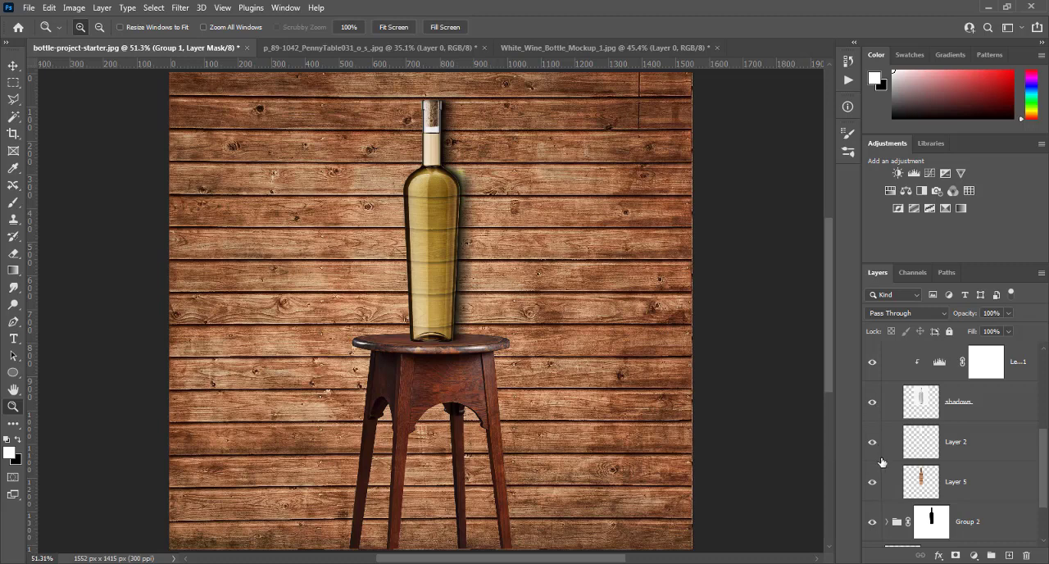
{"action": "scroll", "coordinate": [872, 488], "scroll_direction": "down", "scroll_amount": 1}
{"action": "scroll", "coordinate": [872, 487], "scroll_direction": "down", "scroll_amount": 1}
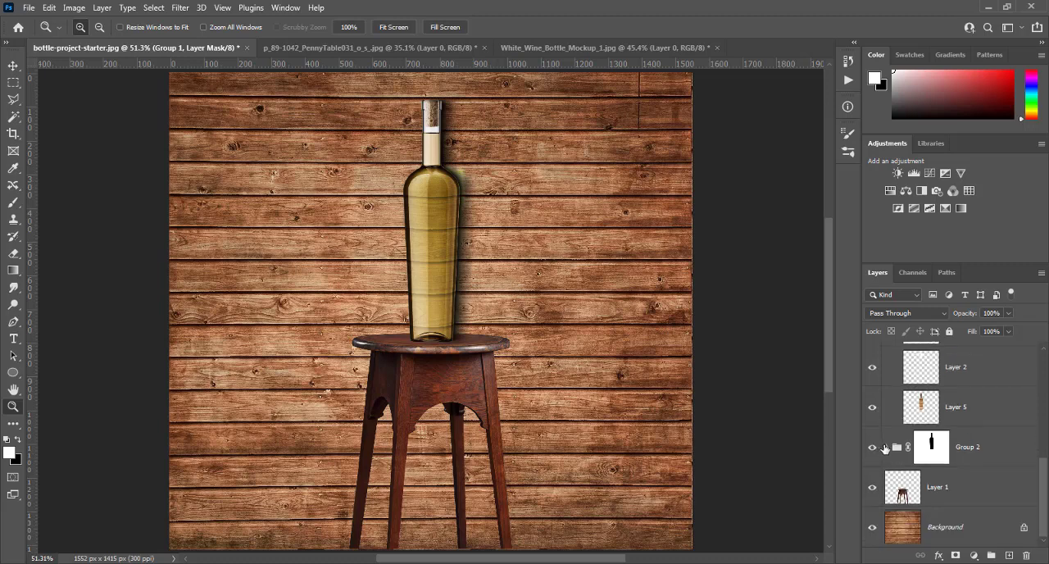
{"action": "left_click", "coordinate": [885, 448]}
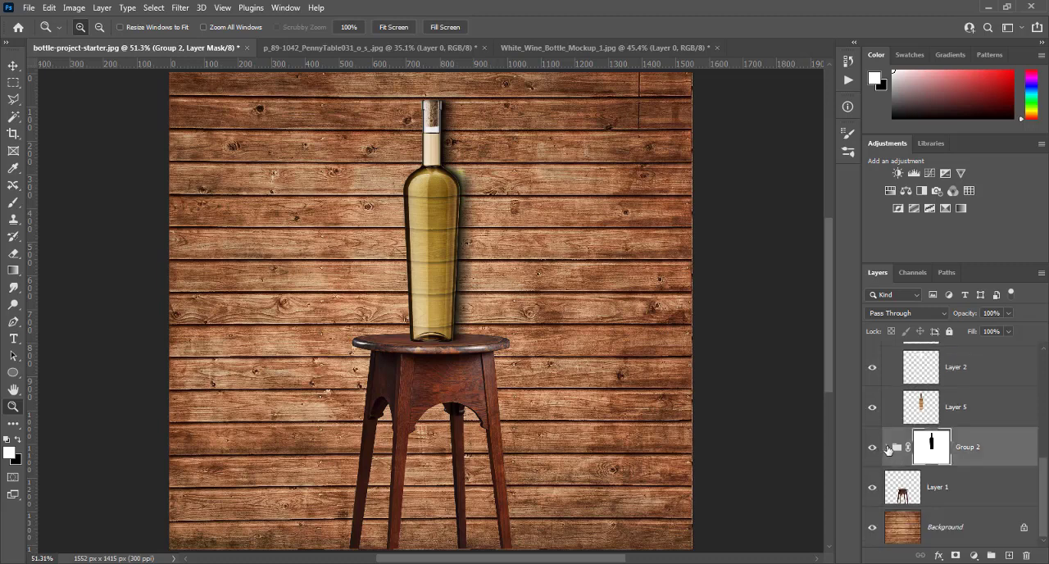
{"action": "left_click", "coordinate": [887, 447]}
{"action": "scroll", "coordinate": [885, 448], "scroll_direction": "down", "scroll_amount": 2}
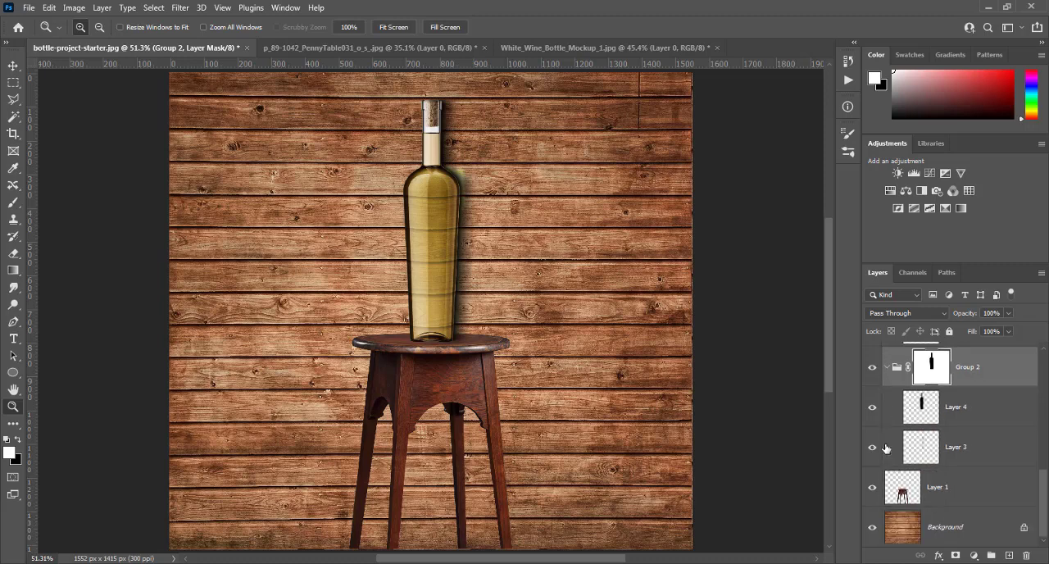
{"action": "left_click", "coordinate": [930, 451]}
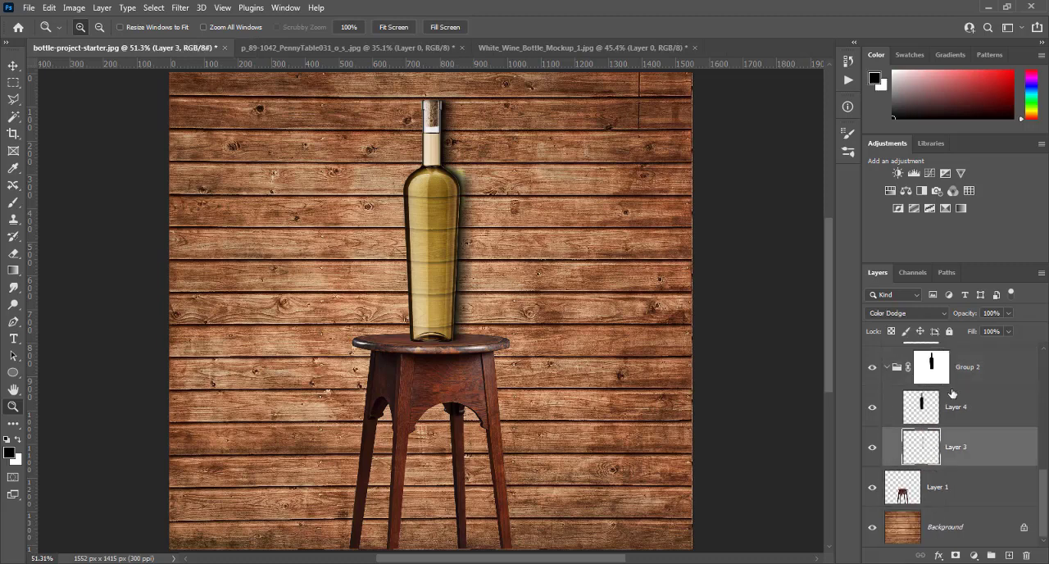
{"action": "left_click", "coordinate": [1006, 314]}
- Toggle the visibility of Layer 3 and Layer 4 to compare the image with and without the glow and the shadow
{"action": "left_click", "coordinate": [873, 447]}
{"action": "left_click", "coordinate": [872, 446]}
{"action": "left_click", "coordinate": [873, 447]}
{"action": "left_click", "coordinate": [872, 447]}
{"action": "left_click", "coordinate": [872, 447]}
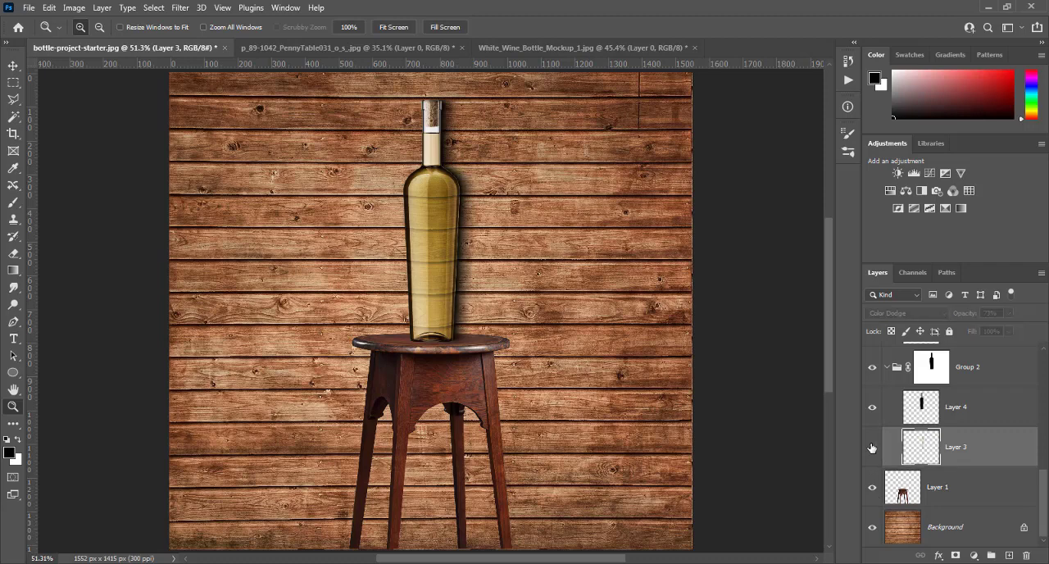
{"action": "left_click", "coordinate": [873, 446]}
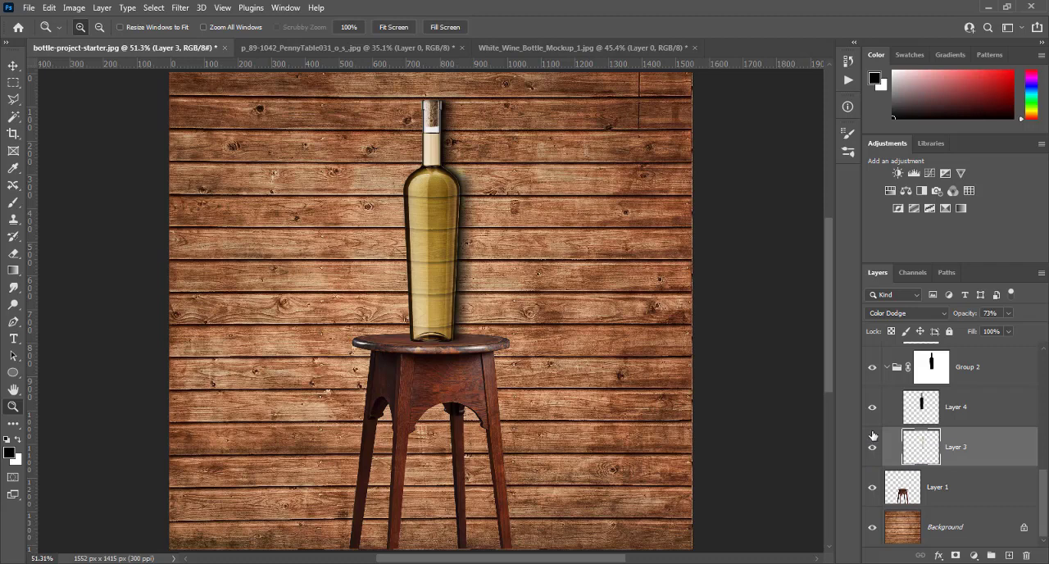
{"action": "left_click", "coordinate": [874, 409]}
{"action": "left_click", "coordinate": [874, 409]}
{"action": "left_click", "coordinate": [873, 410]}
{"action": "left_click", "coordinate": [873, 410]}
- Sample a brown foreground colour from the bottle's edge with the Brush tool, and toggle Layer 3's visibility to inspect the glow
{"action": "left_click", "coordinate": [8, 204]}
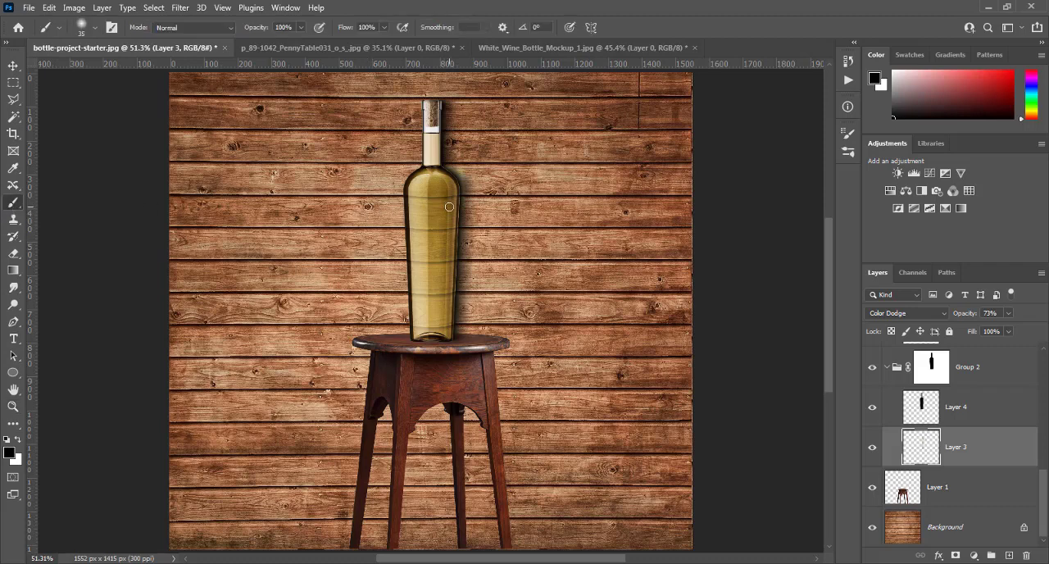
{"action": "left_click", "coordinate": [457, 198], "text": "alt"}
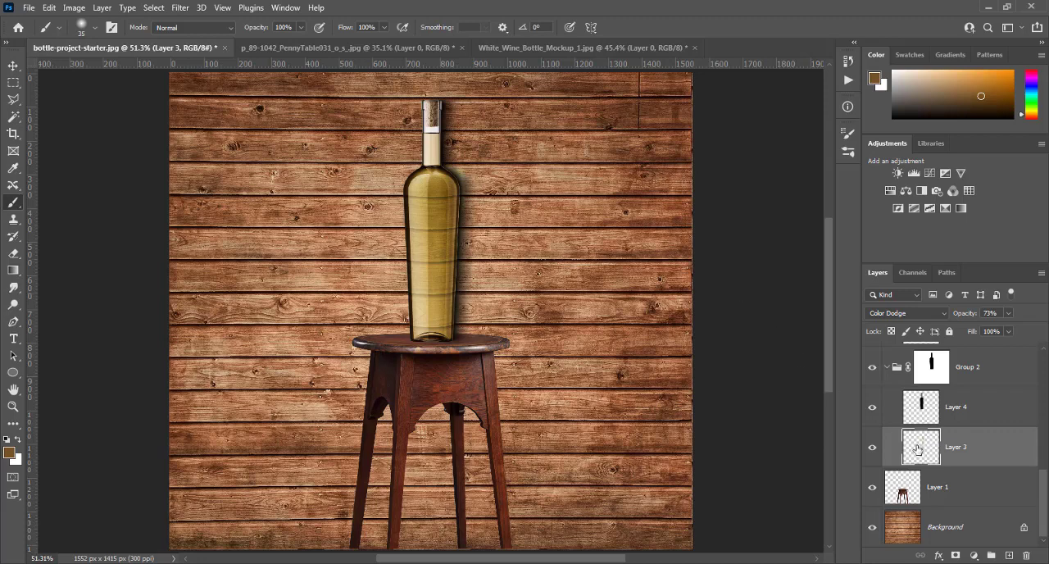
{"action": "left_click", "coordinate": [872, 447]}
{"action": "left_click", "coordinate": [872, 446]}
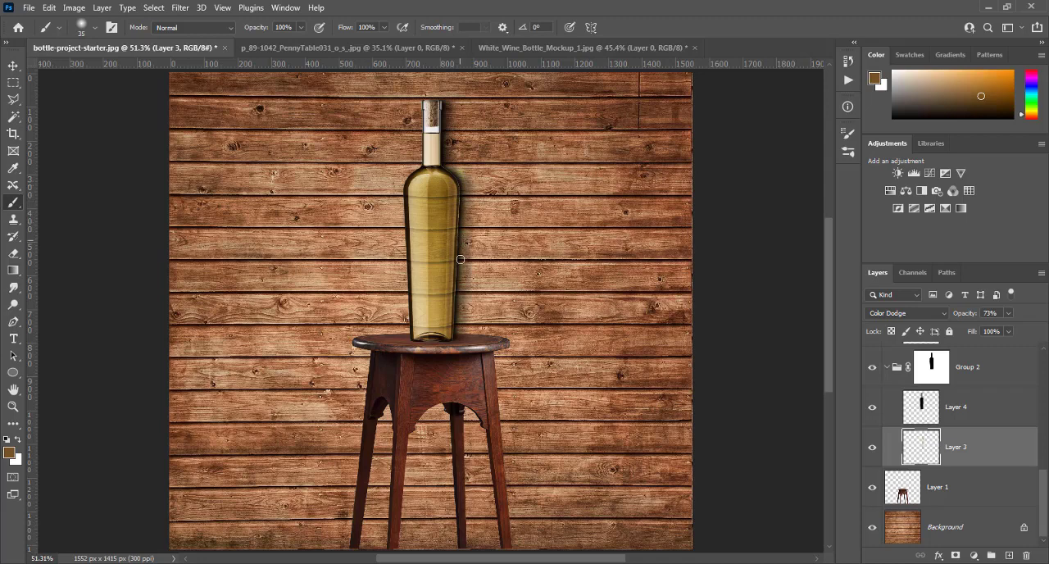
{"action": "left_click", "coordinate": [872, 450]}
{"action": "left_click", "coordinate": [872, 450]}
- Gather all layers from Layer 1 up to Curves 1 into a new group above the Background
{"action": "left_click", "coordinate": [953, 494]}
{"action": "scroll", "coordinate": [954, 500], "scroll_direction": "up", "scroll_amount": 4}
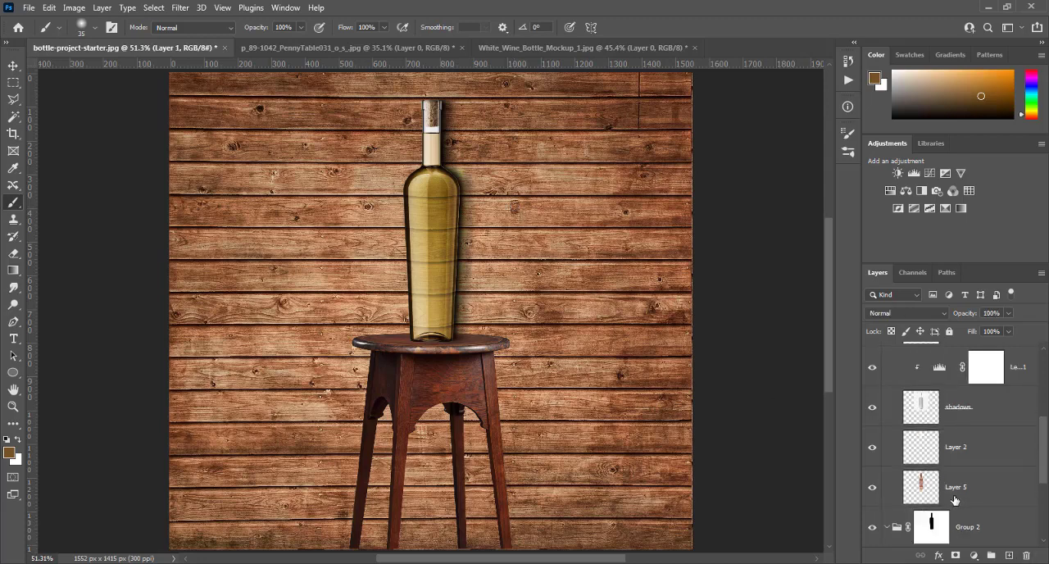
{"action": "scroll", "coordinate": [954, 500], "scroll_direction": "up", "scroll_amount": 3}
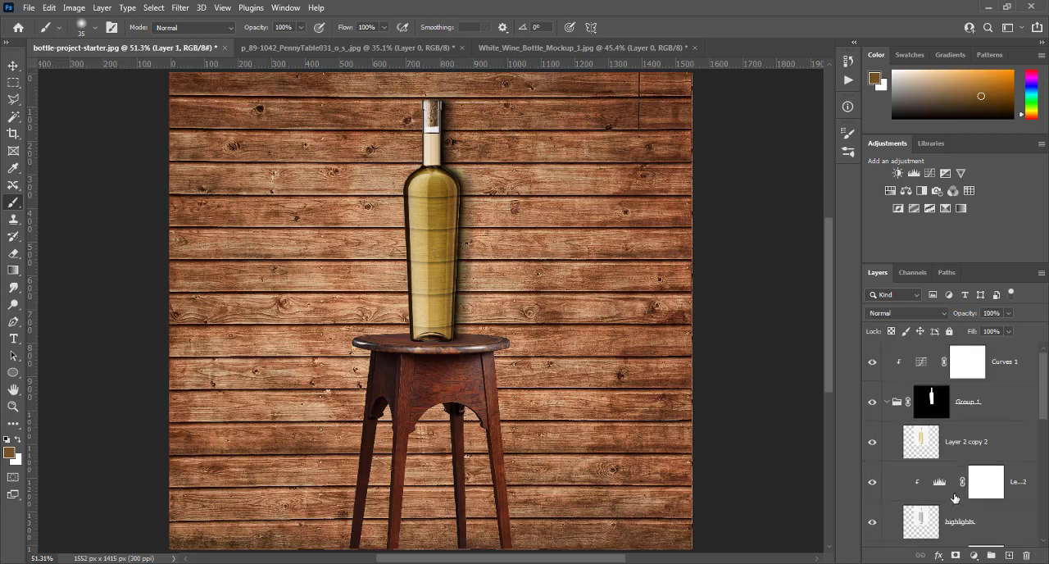
{"action": "left_click", "coordinate": [1009, 362], "text": "shift"}
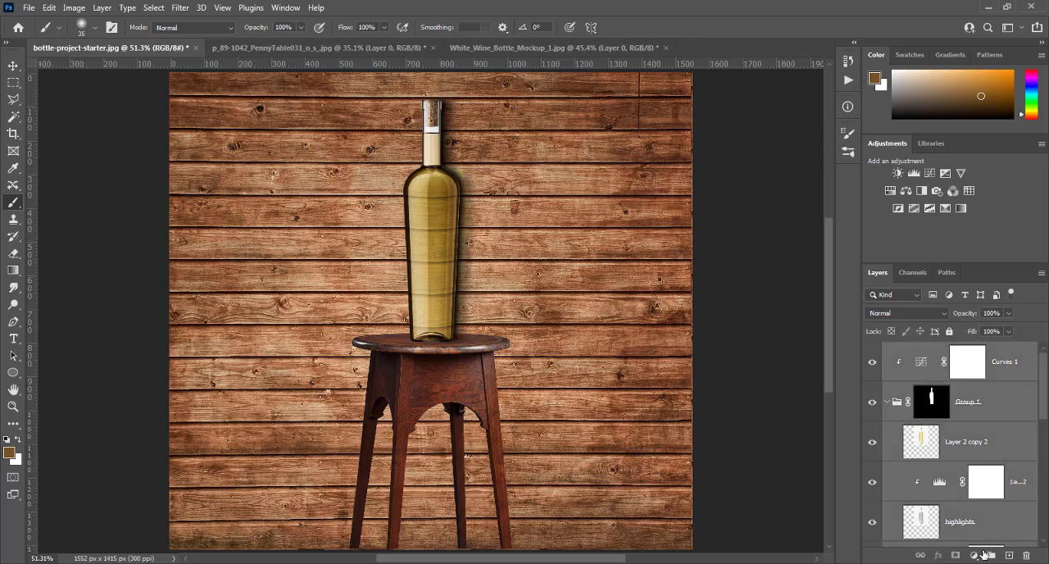
{"action": "left_click", "coordinate": [992, 555]}
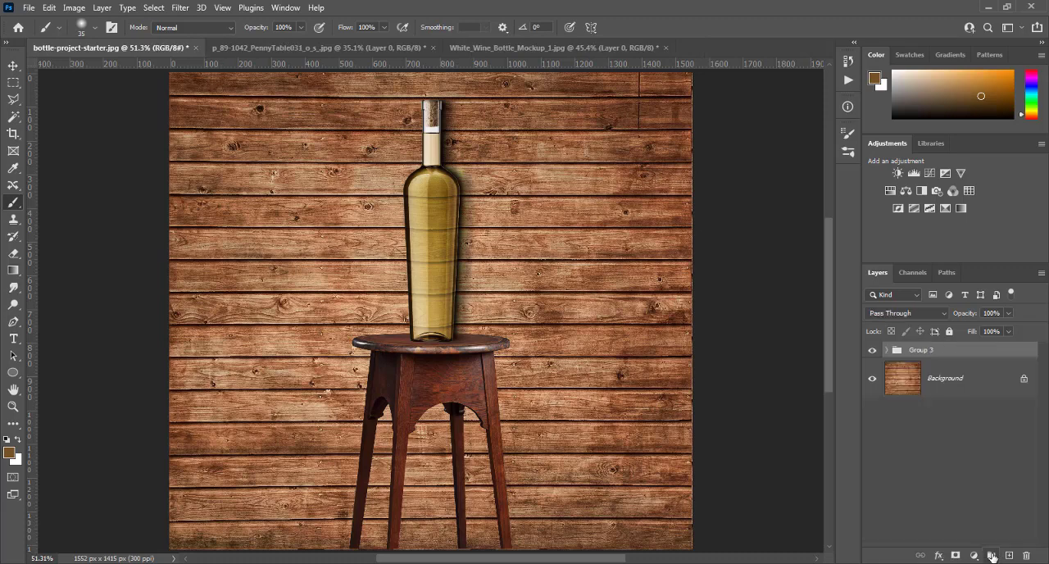
- Toggle the visibility of Group 3 and view the stool and bottle source documents to compare the composite with its starting images
{"action": "left_click", "coordinate": [872, 352]}
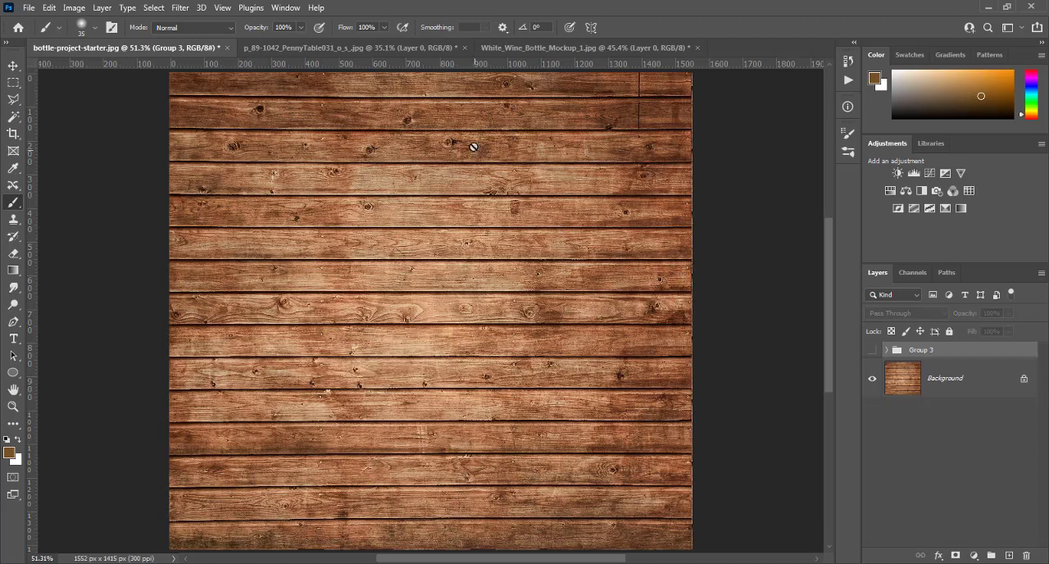
{"action": "left_click", "coordinate": [314, 48]}
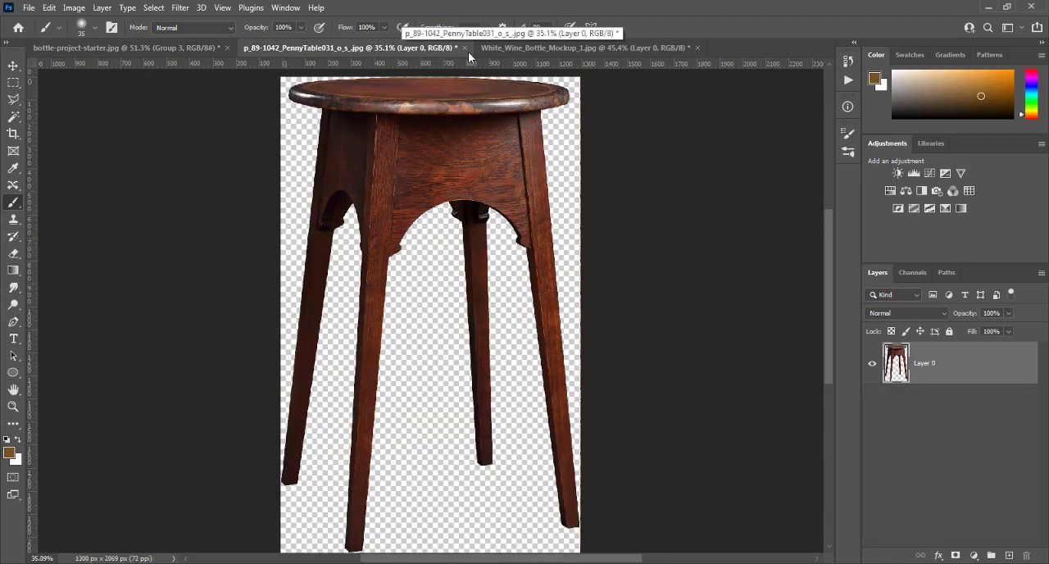
{"action": "left_click", "coordinate": [559, 52]}
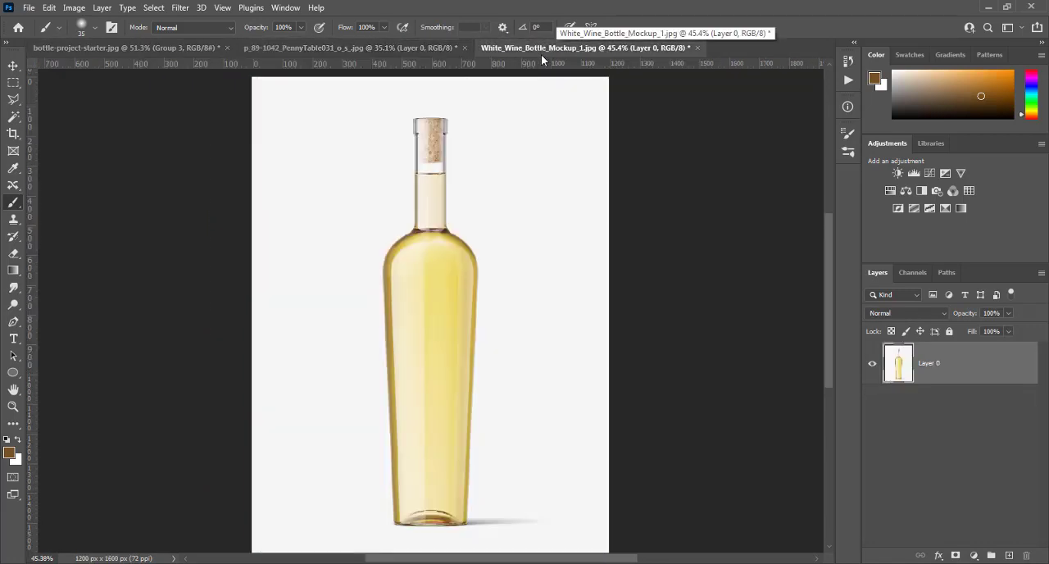
{"action": "left_click", "coordinate": [102, 49]}
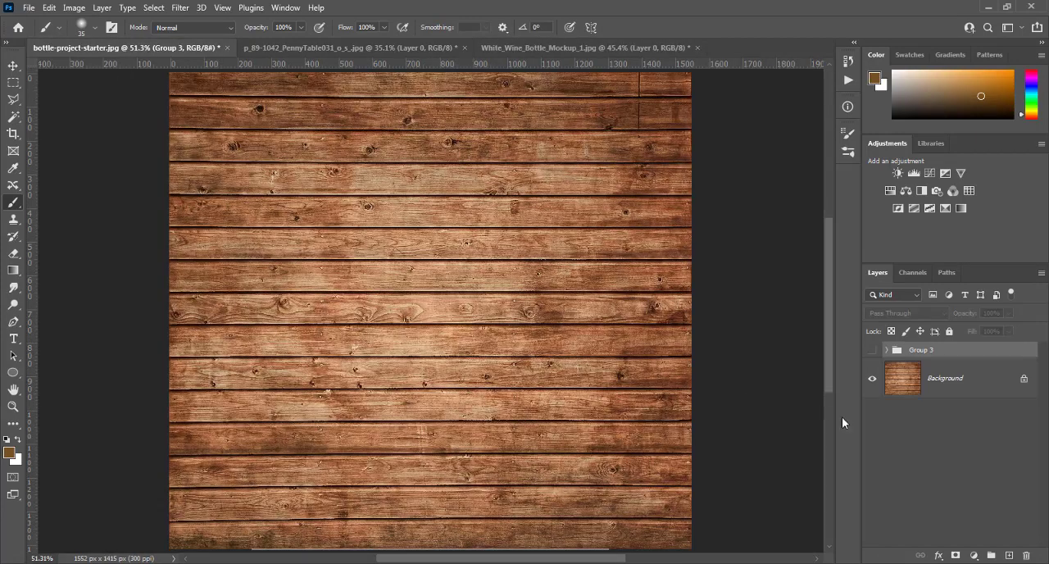
{"action": "left_click", "coordinate": [872, 353]}
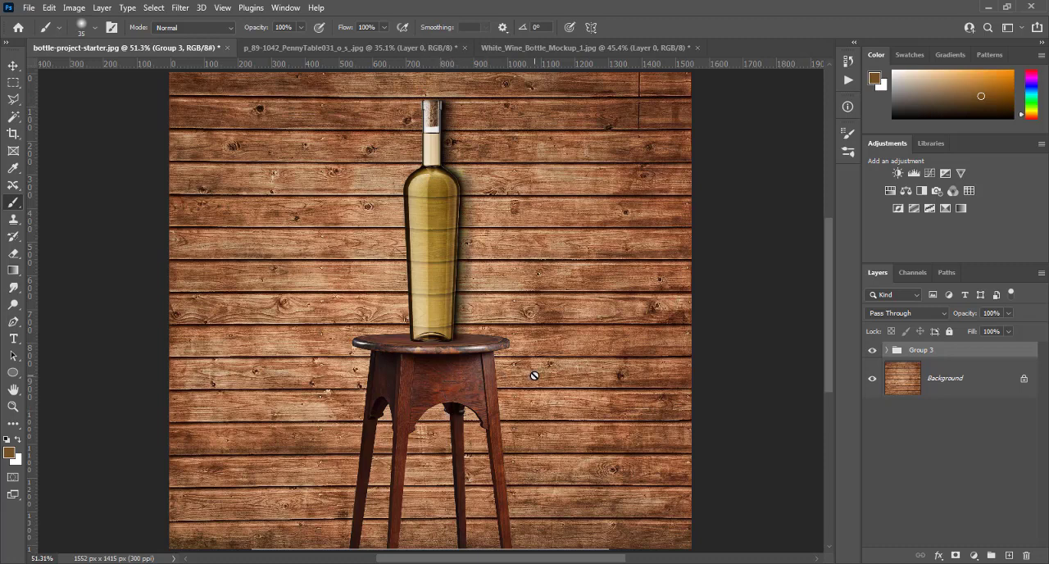
{"action": "left_click", "coordinate": [872, 350]}
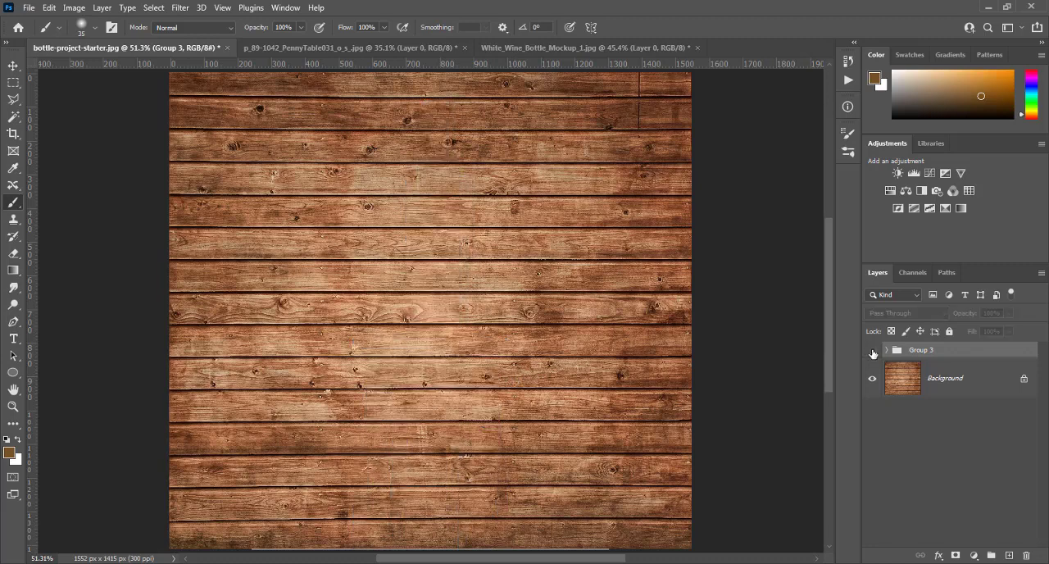
{"action": "left_click", "coordinate": [872, 351]}
- Expand Group 3 and add a new empty layer directly above the stool's Layer 1
{"action": "left_click", "coordinate": [885, 351]}
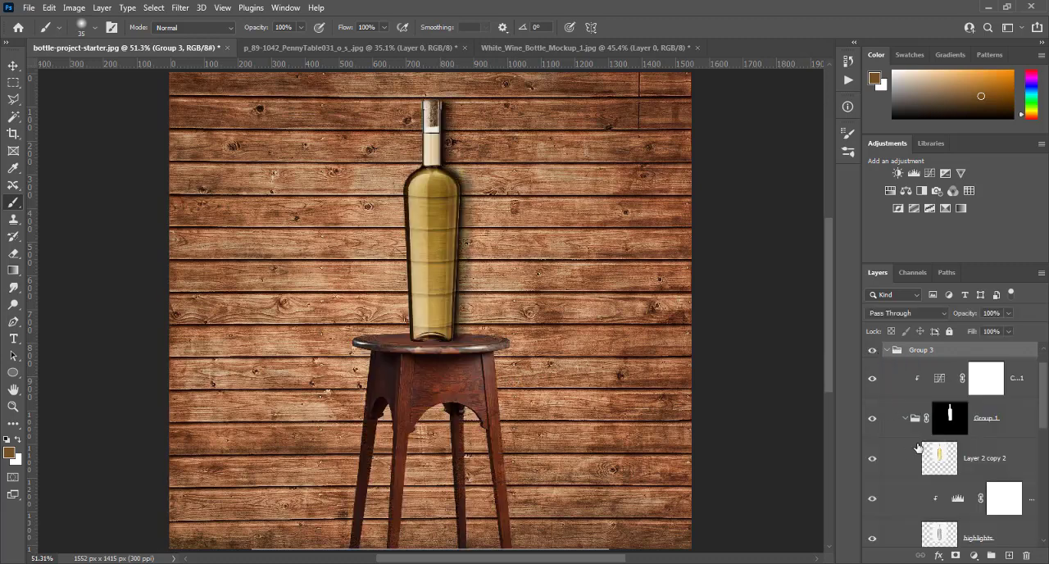
{"action": "scroll", "coordinate": [918, 448], "scroll_direction": "down", "scroll_amount": 3}
{"action": "scroll", "coordinate": [919, 451], "scroll_direction": "down", "scroll_amount": 2}
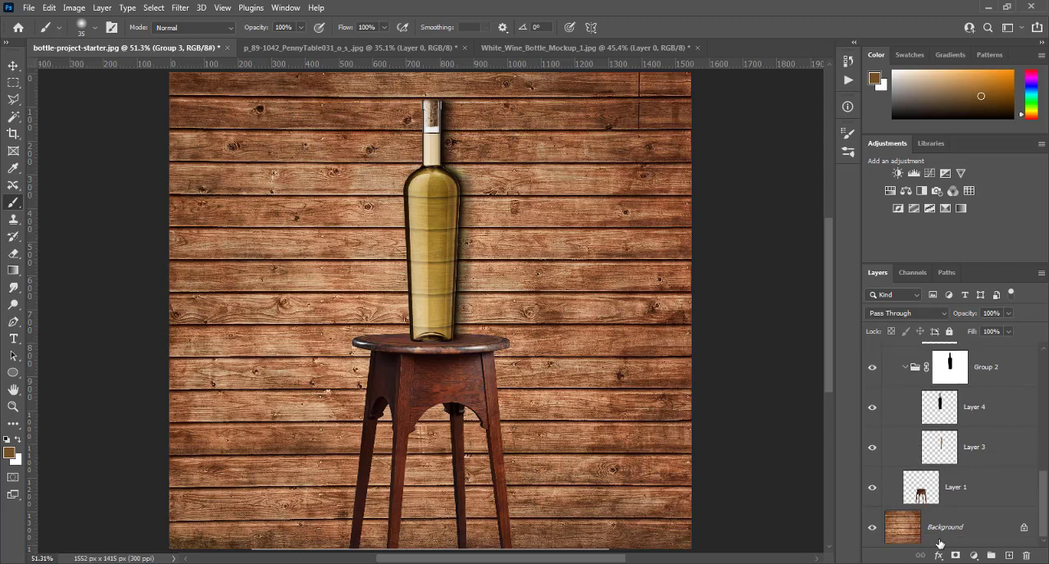
{"action": "left_click", "coordinate": [961, 487]}
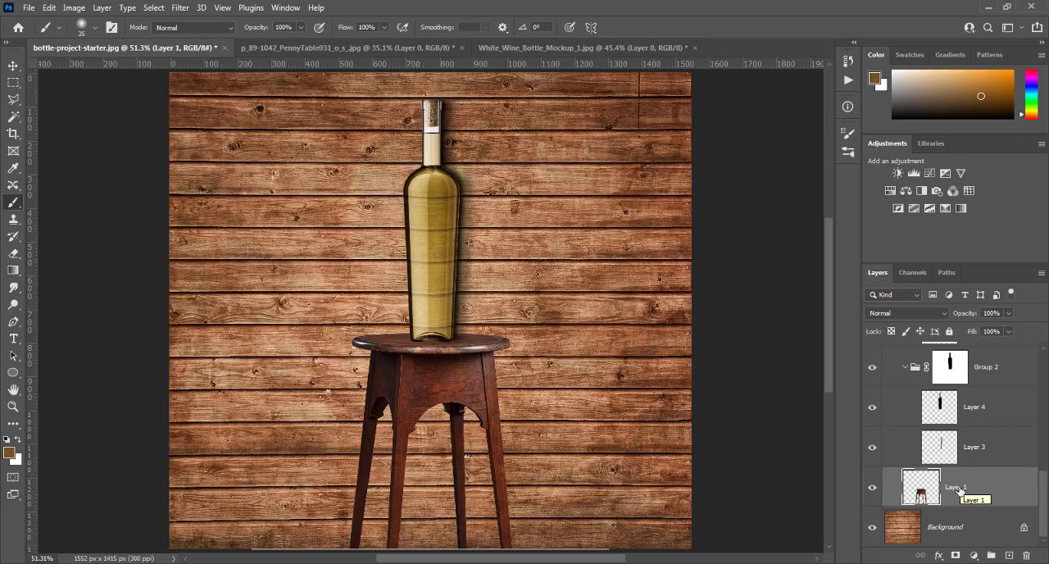
{"action": "left_click", "coordinate": [1009, 557]}
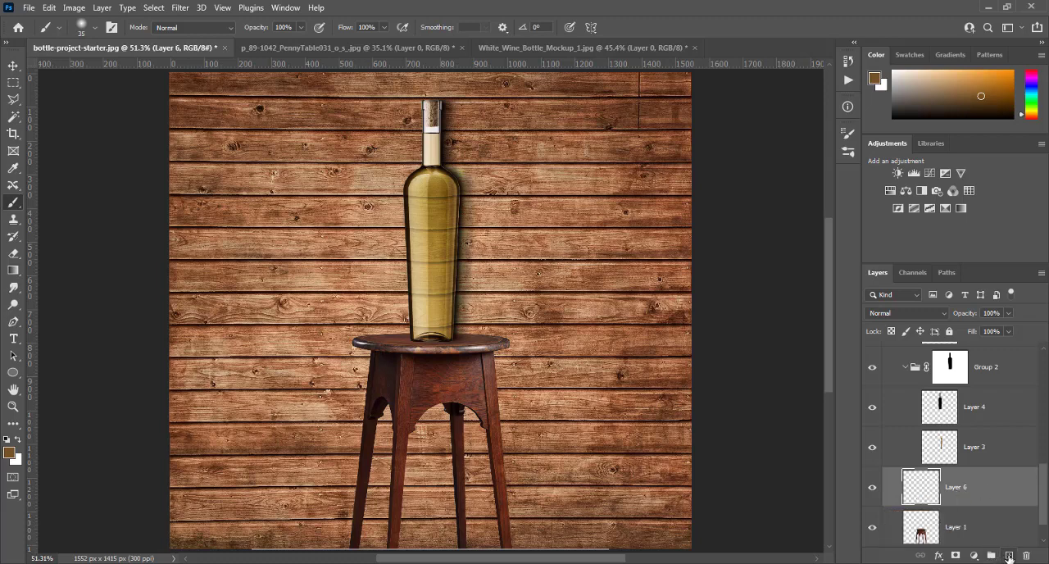
{"action": "scroll", "coordinate": [983, 501], "scroll_direction": "down", "scroll_amount": 1}
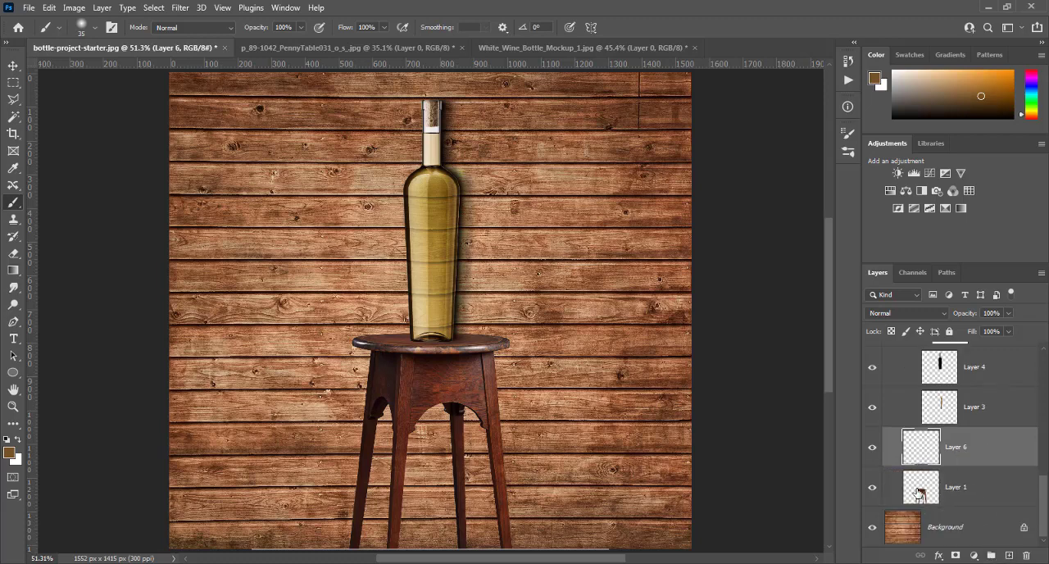
- Fill the stool's outline with black on Layer 6, deselect, and move Layer 6 below Layer 1
{"action": "left_click", "coordinate": [921, 492]}
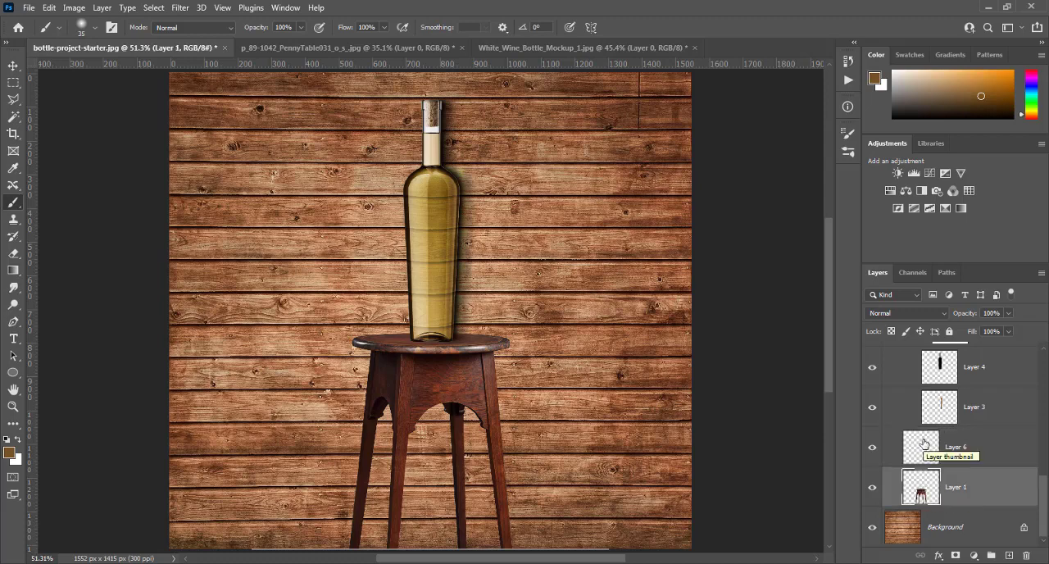
{"action": "left_click", "coordinate": [921, 493], "text": "ctrl"}
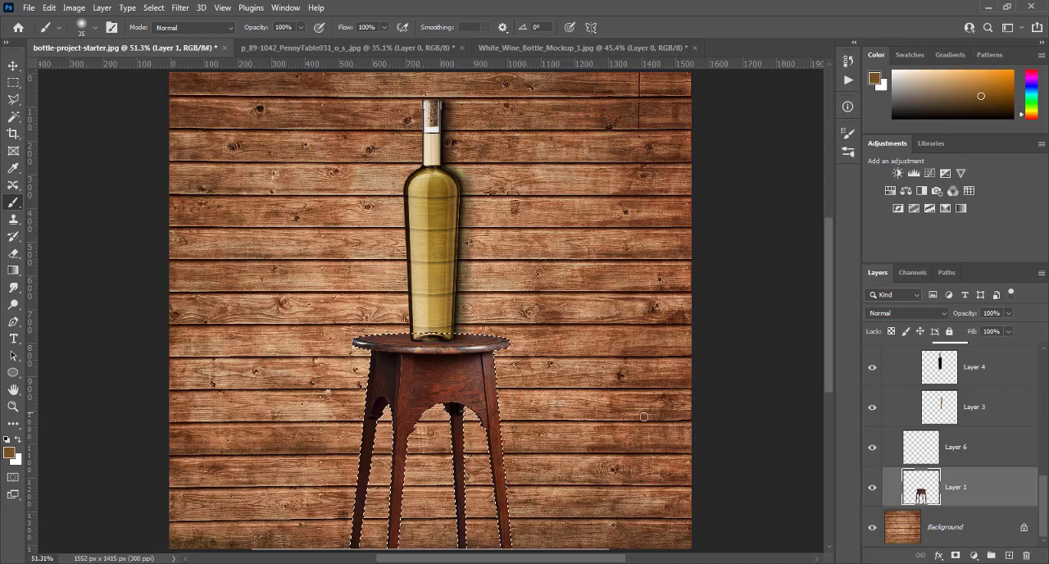
{"action": "left_click", "coordinate": [918, 447]}
{"action": "key", "text": "d"}
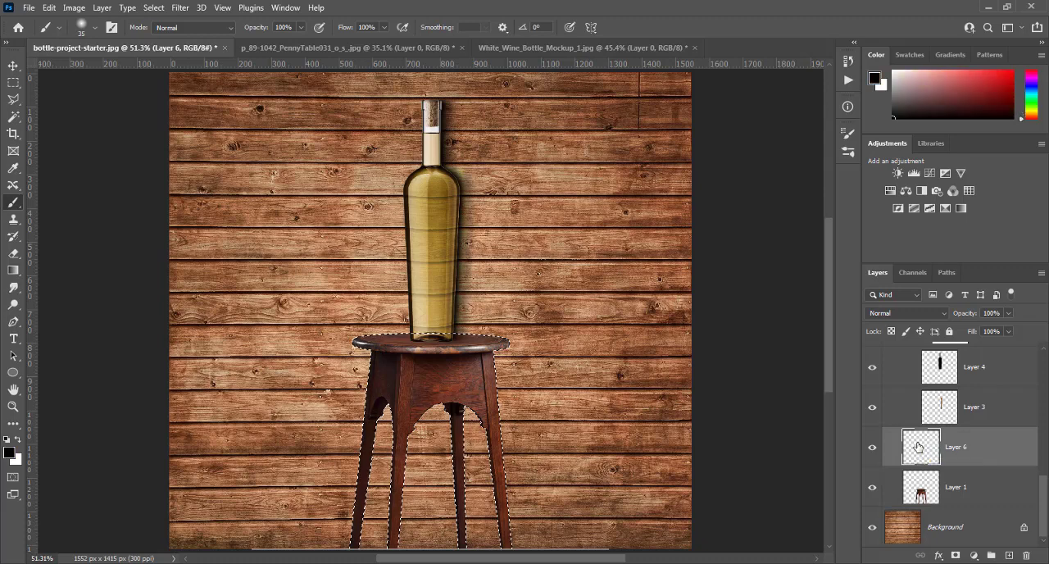
{"action": "key", "text": "alt+BackSpace"}
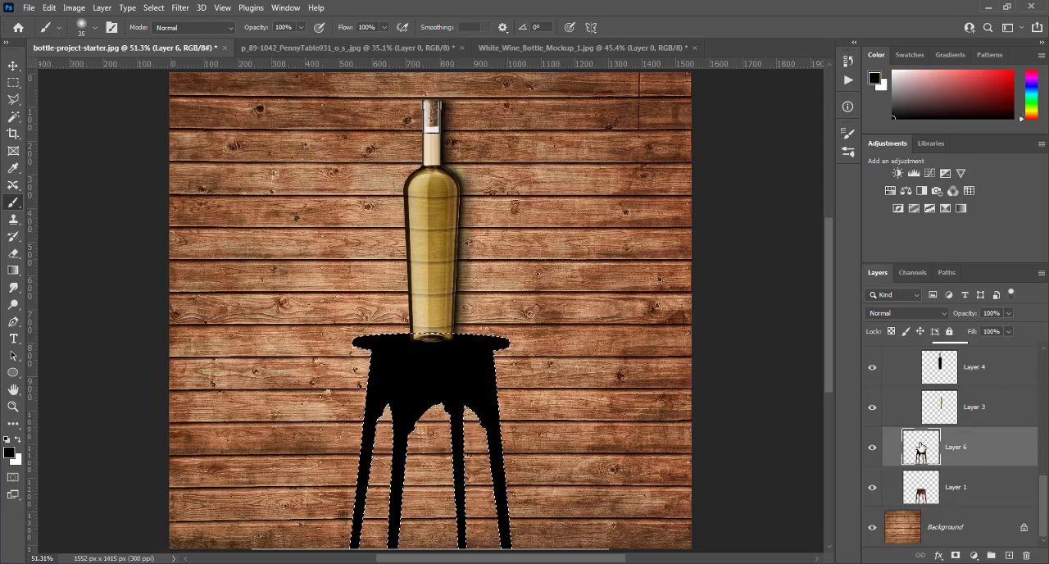
{"action": "key", "text": "ctrl+d"}
{"action": "left_click_drag", "start_coordinate": [920, 447], "coordinate": [919, 507]}
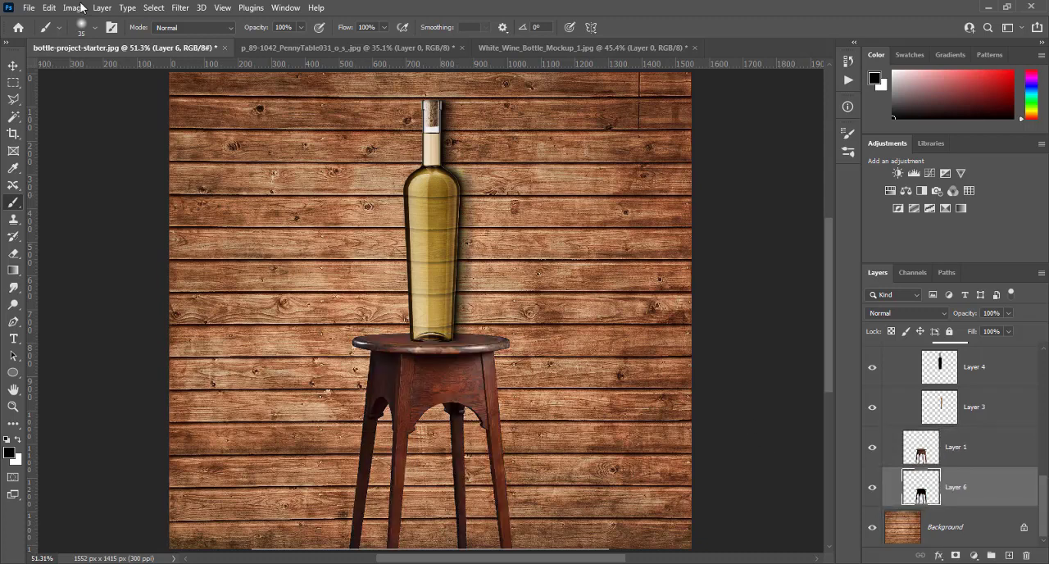
- Start a Path Blur on Layer 6 with Centered Blur off and Taper at 8%
{"action": "left_click", "coordinate": [177, 8]}
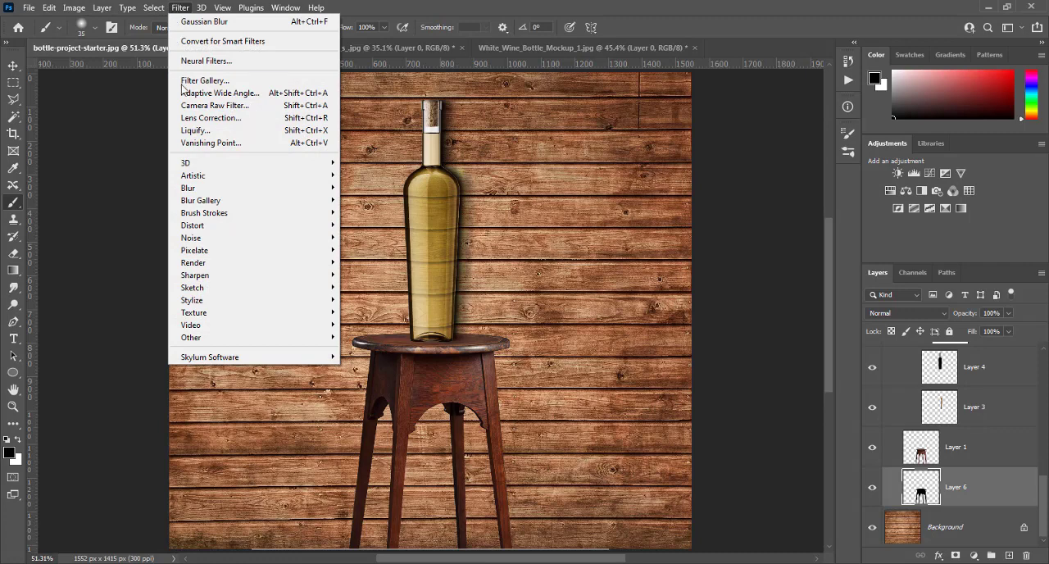
{"action": "mouse_move", "coordinate": [219, 201]}
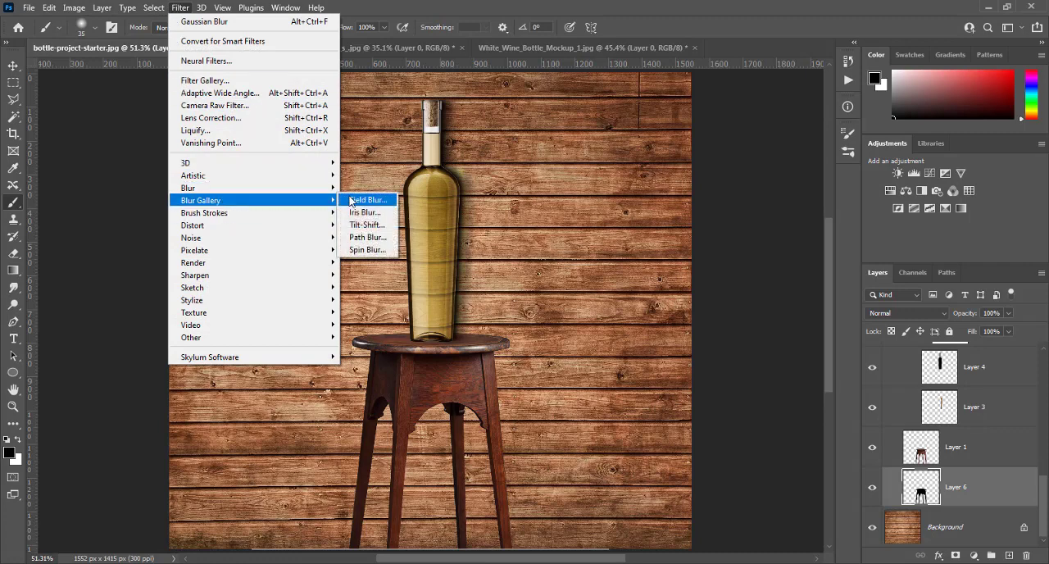
{"action": "left_click", "coordinate": [367, 238]}
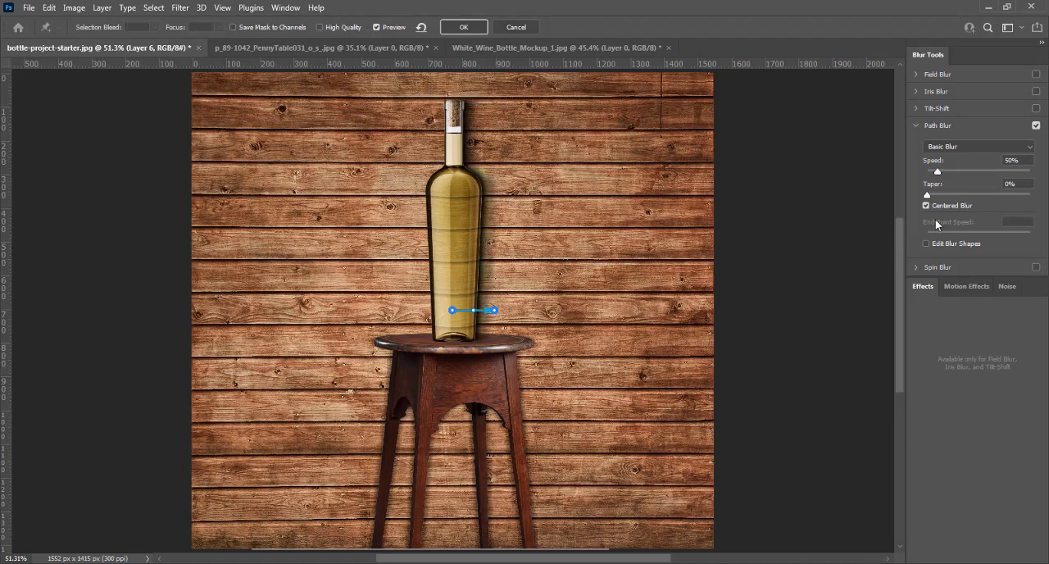
{"action": "left_click", "coordinate": [927, 208]}
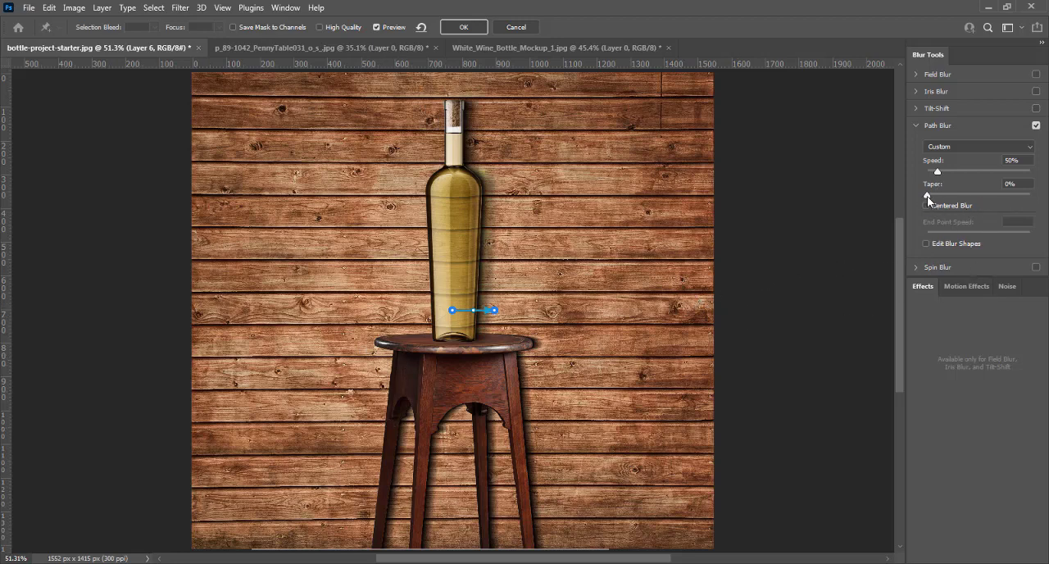
{"action": "left_click_drag", "start_coordinate": [927, 196], "coordinate": [944, 198]}
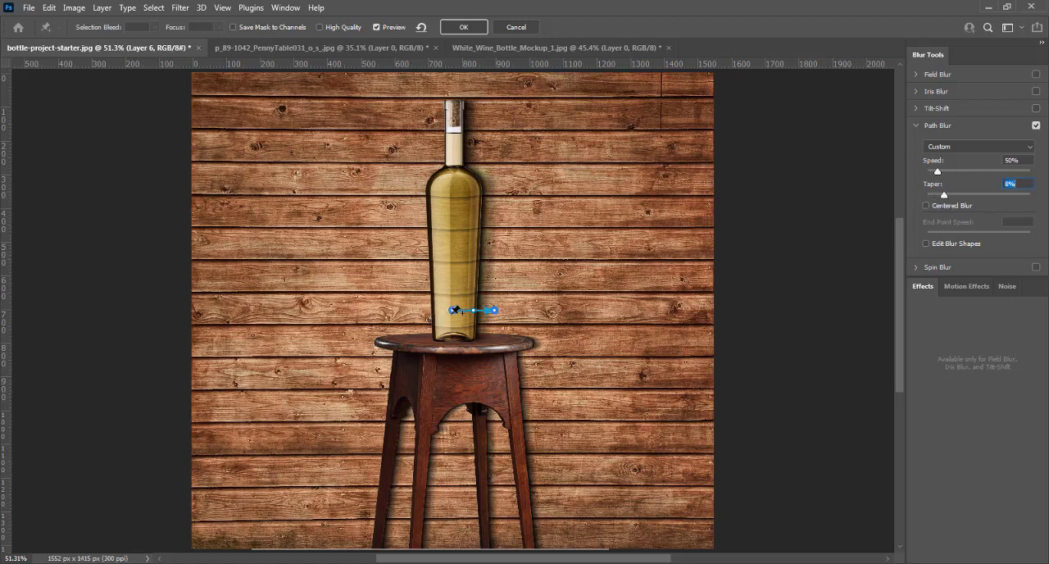
- Stretch the blur path from the stool's apron out over the planks on its right, with an End Point Speed of 257 px
{"action": "left_click_drag", "start_coordinate": [453, 310], "coordinate": [448, 388]}
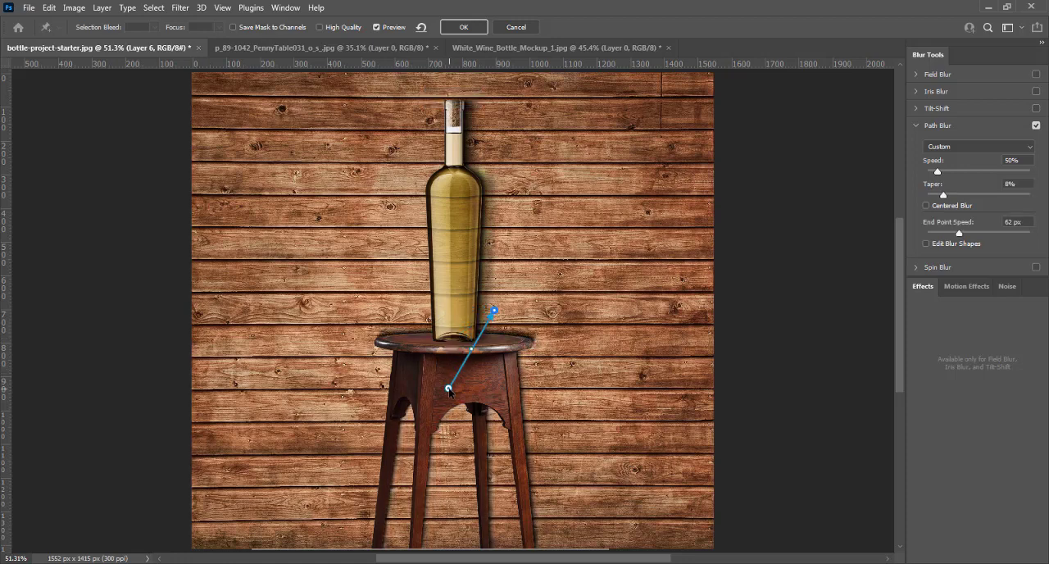
{"action": "left_click_drag", "start_coordinate": [495, 312], "coordinate": [600, 387]}
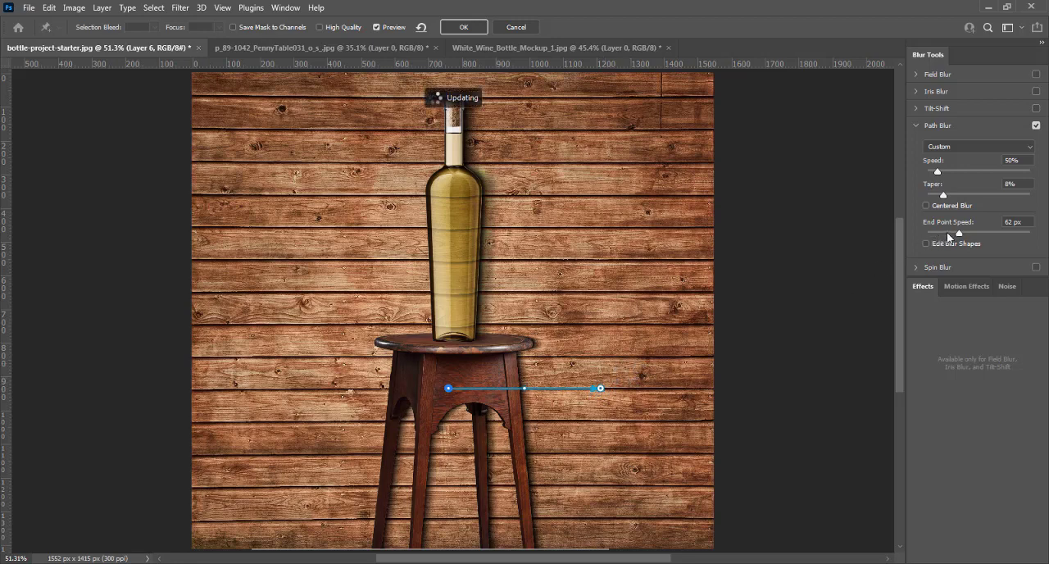
{"action": "left_click_drag", "start_coordinate": [959, 235], "coordinate": [985, 235]}
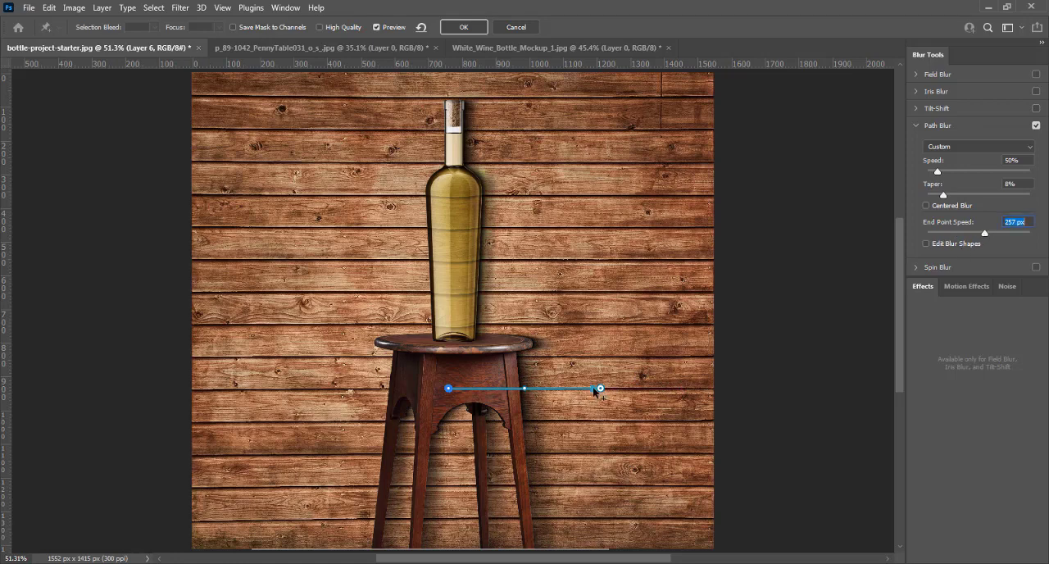
{"action": "left_click_drag", "start_coordinate": [594, 388], "coordinate": [537, 393]}
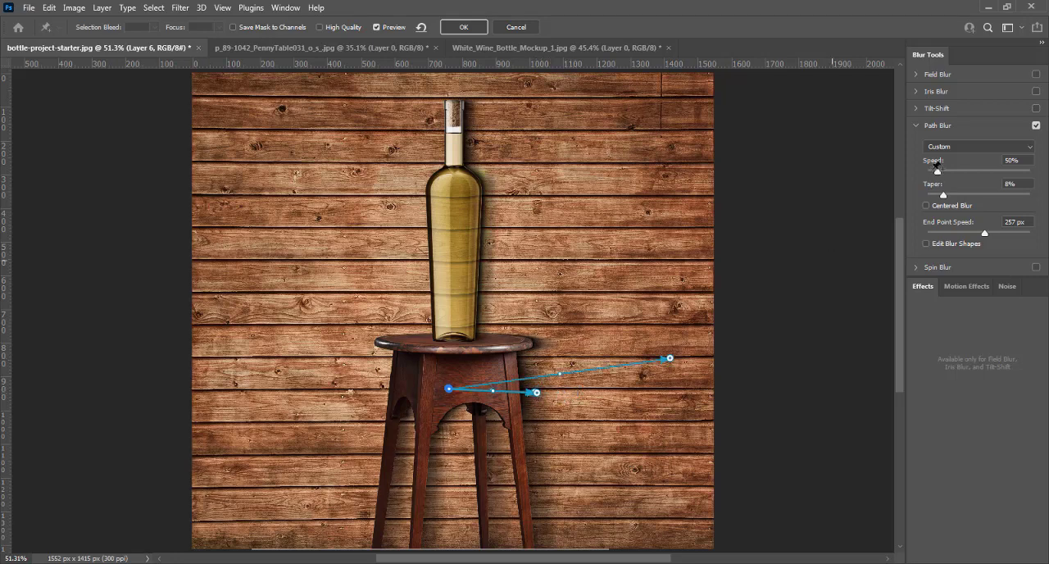
- Set the path blur Speed to 32%, bring the path's end point down to run nearly horizontal, and apply the blur
{"action": "left_click_drag", "start_coordinate": [938, 171], "coordinate": [935, 171]}
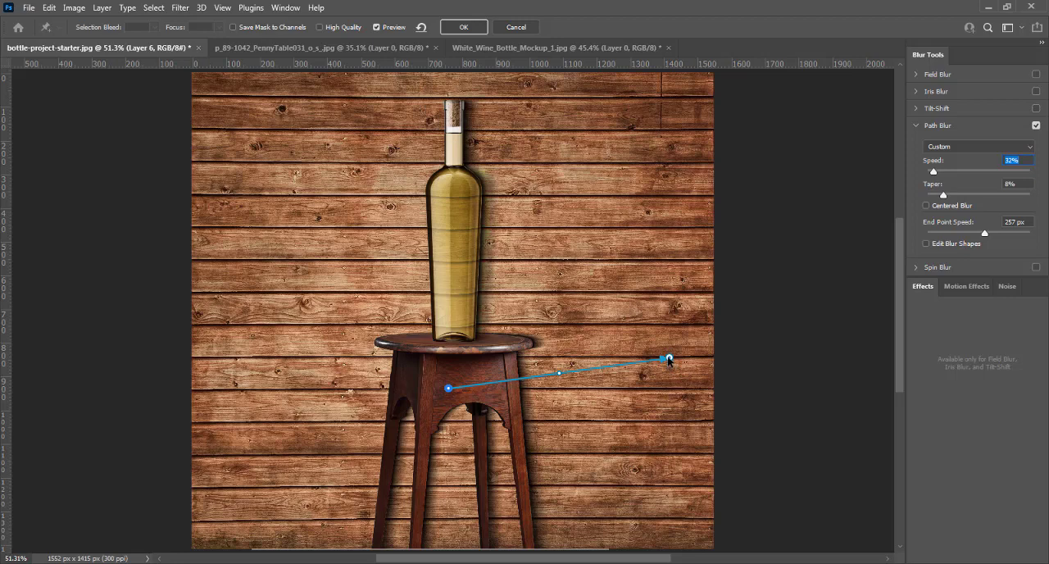
{"action": "left_click_drag", "start_coordinate": [669, 359], "coordinate": [670, 390]}
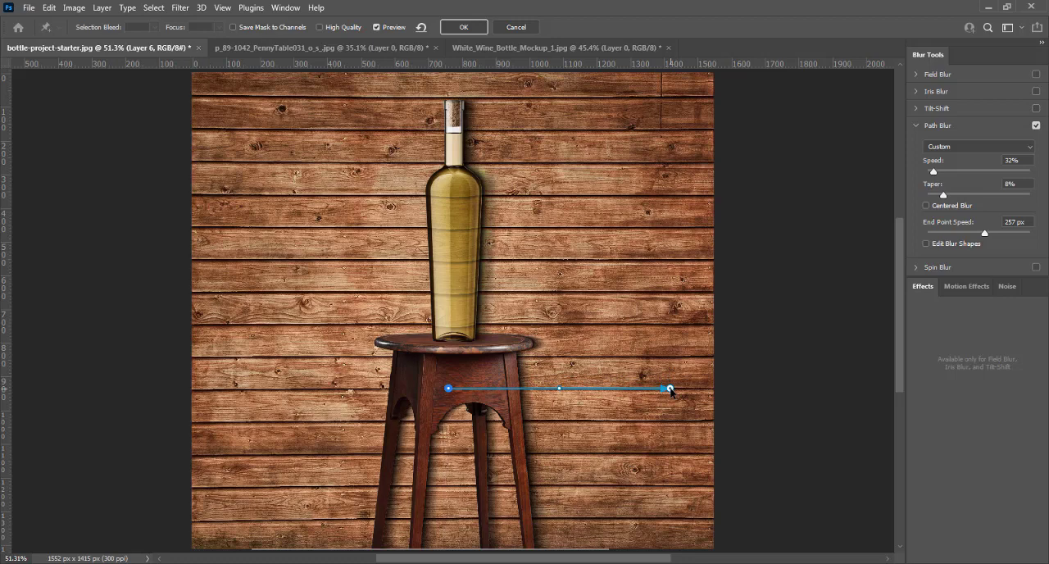
{"action": "left_click_drag", "start_coordinate": [671, 390], "coordinate": [671, 391]}
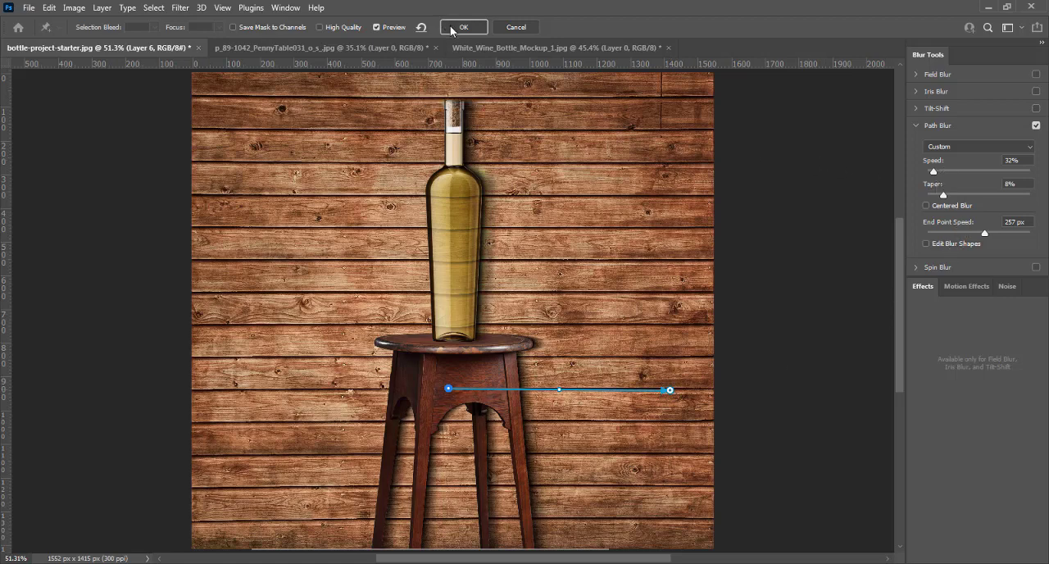
{"action": "left_click", "coordinate": [450, 26]}
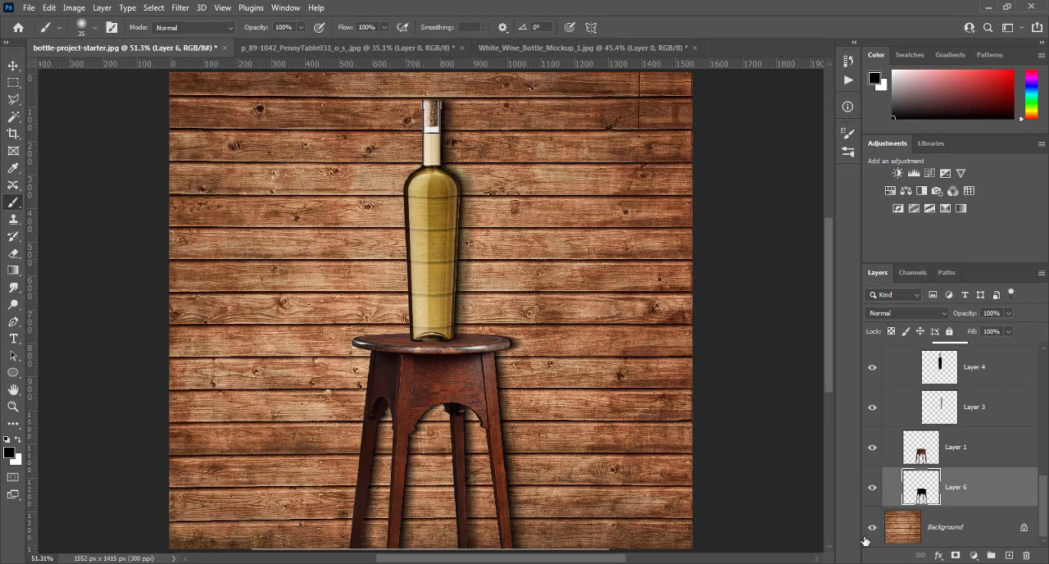
- Lower the opacity of the stool's shadow on Layer 6 to 62%
{"action": "left_click", "coordinate": [1007, 316]}
{"action": "left_click_drag", "start_coordinate": [984, 329], "coordinate": [982, 329]}
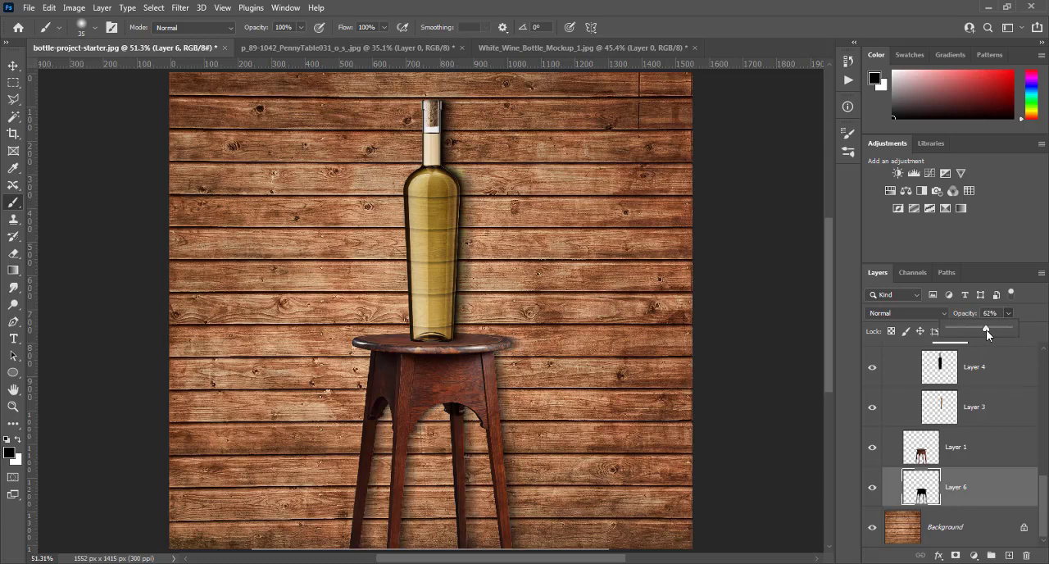